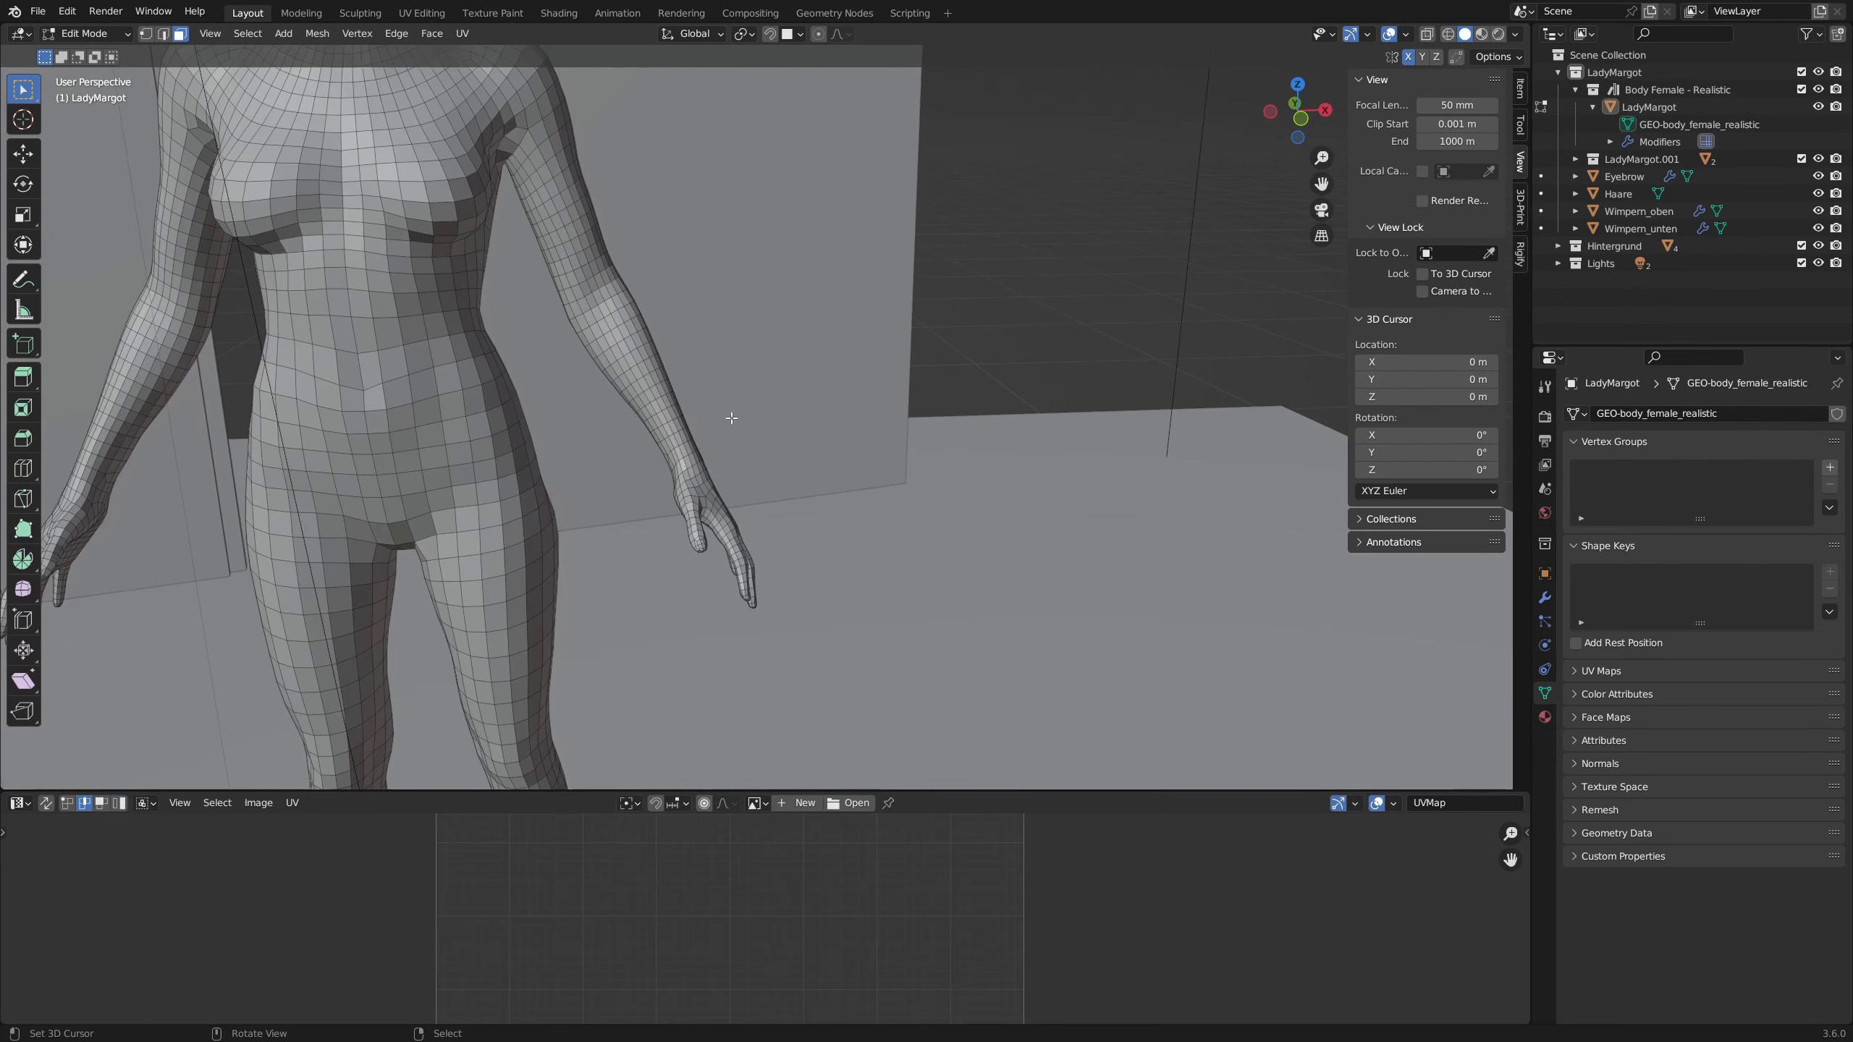
Select the faces of the figure's left forearm and hand, through the mesh, up to just above the elbow
click(1425, 33)
key(c)
mouse_move(765, 538)
mouse_down()
mouse_move(711, 506)
mouse_move(642, 357)
mouse_up()
key(Escape)
key(alt+z)
scroll(922, 576, up, 4)
middle_drag(642, 357, 583, 620)
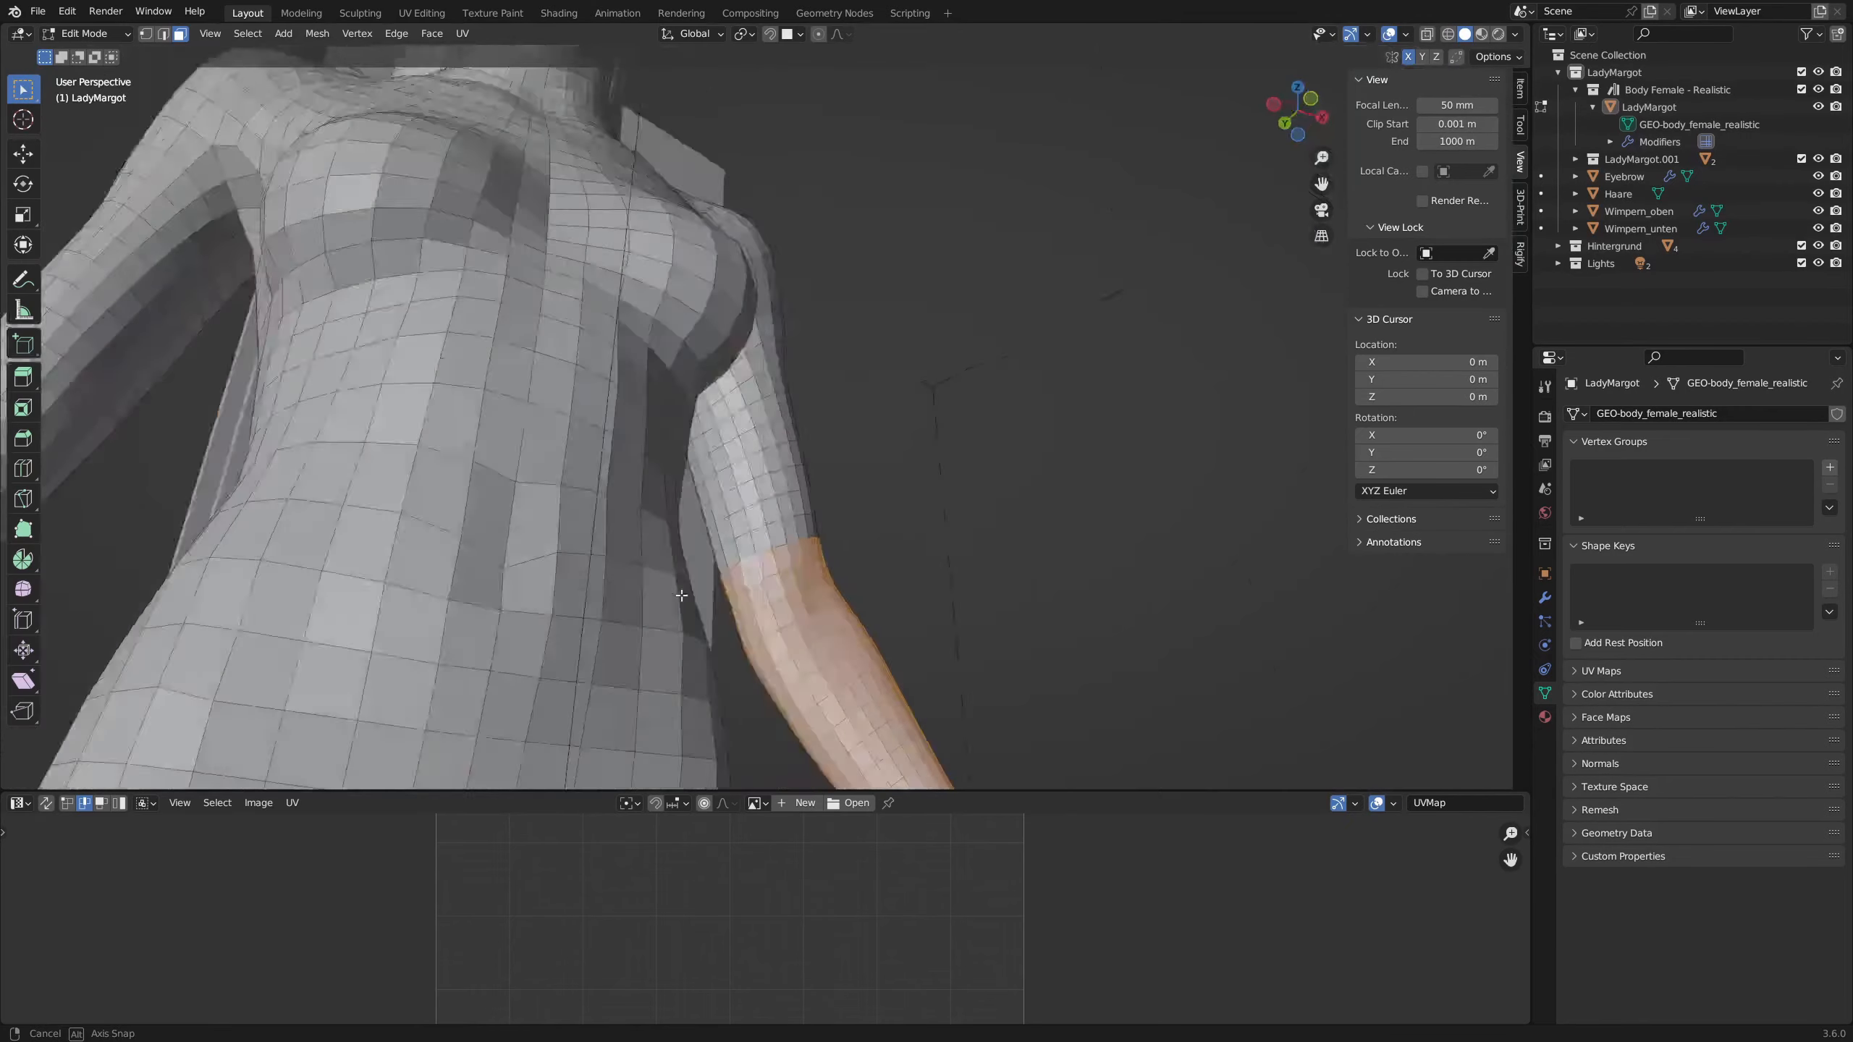
Extrude the selected forearm and hand faces along their normals to form a glove
scroll(781, 639, down, 4)
middle_drag(792, 639, 931, 467)
scroll(931, 467, up, 2)
key(alt+e)
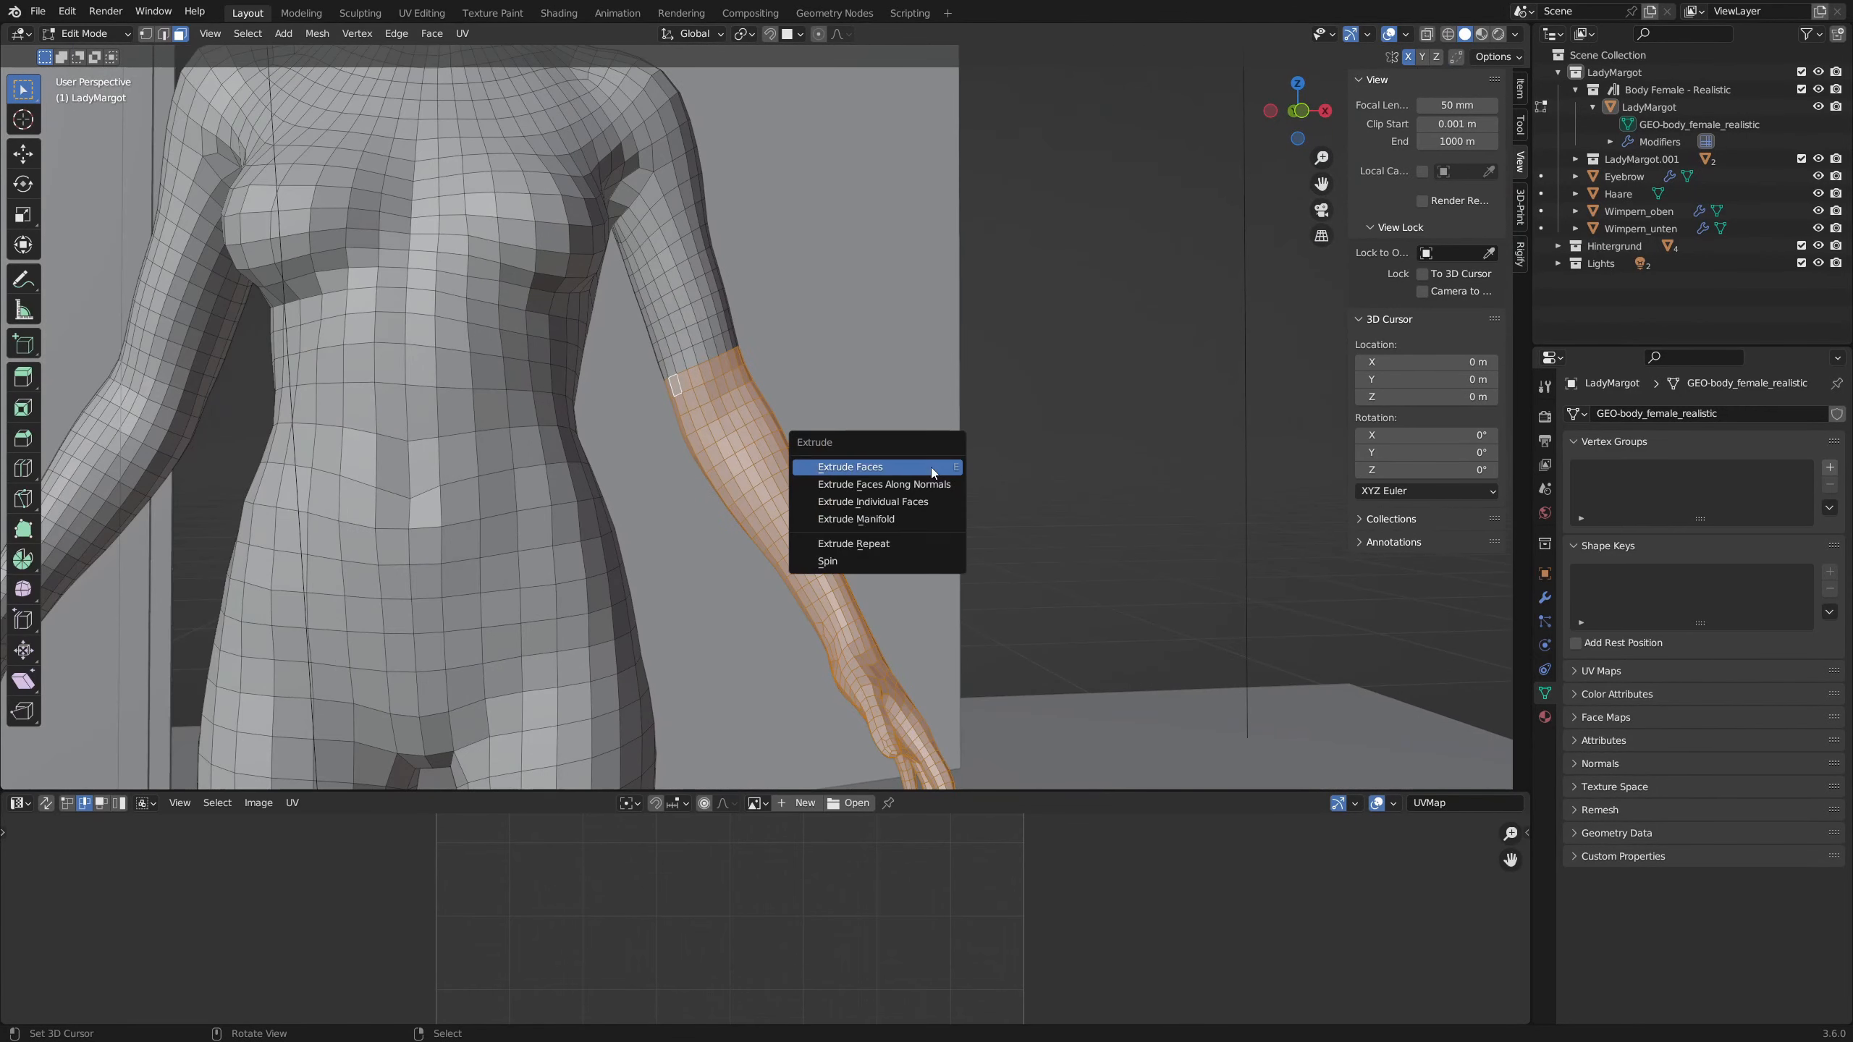
click(927, 485)
scroll(795, 432, up, 6)
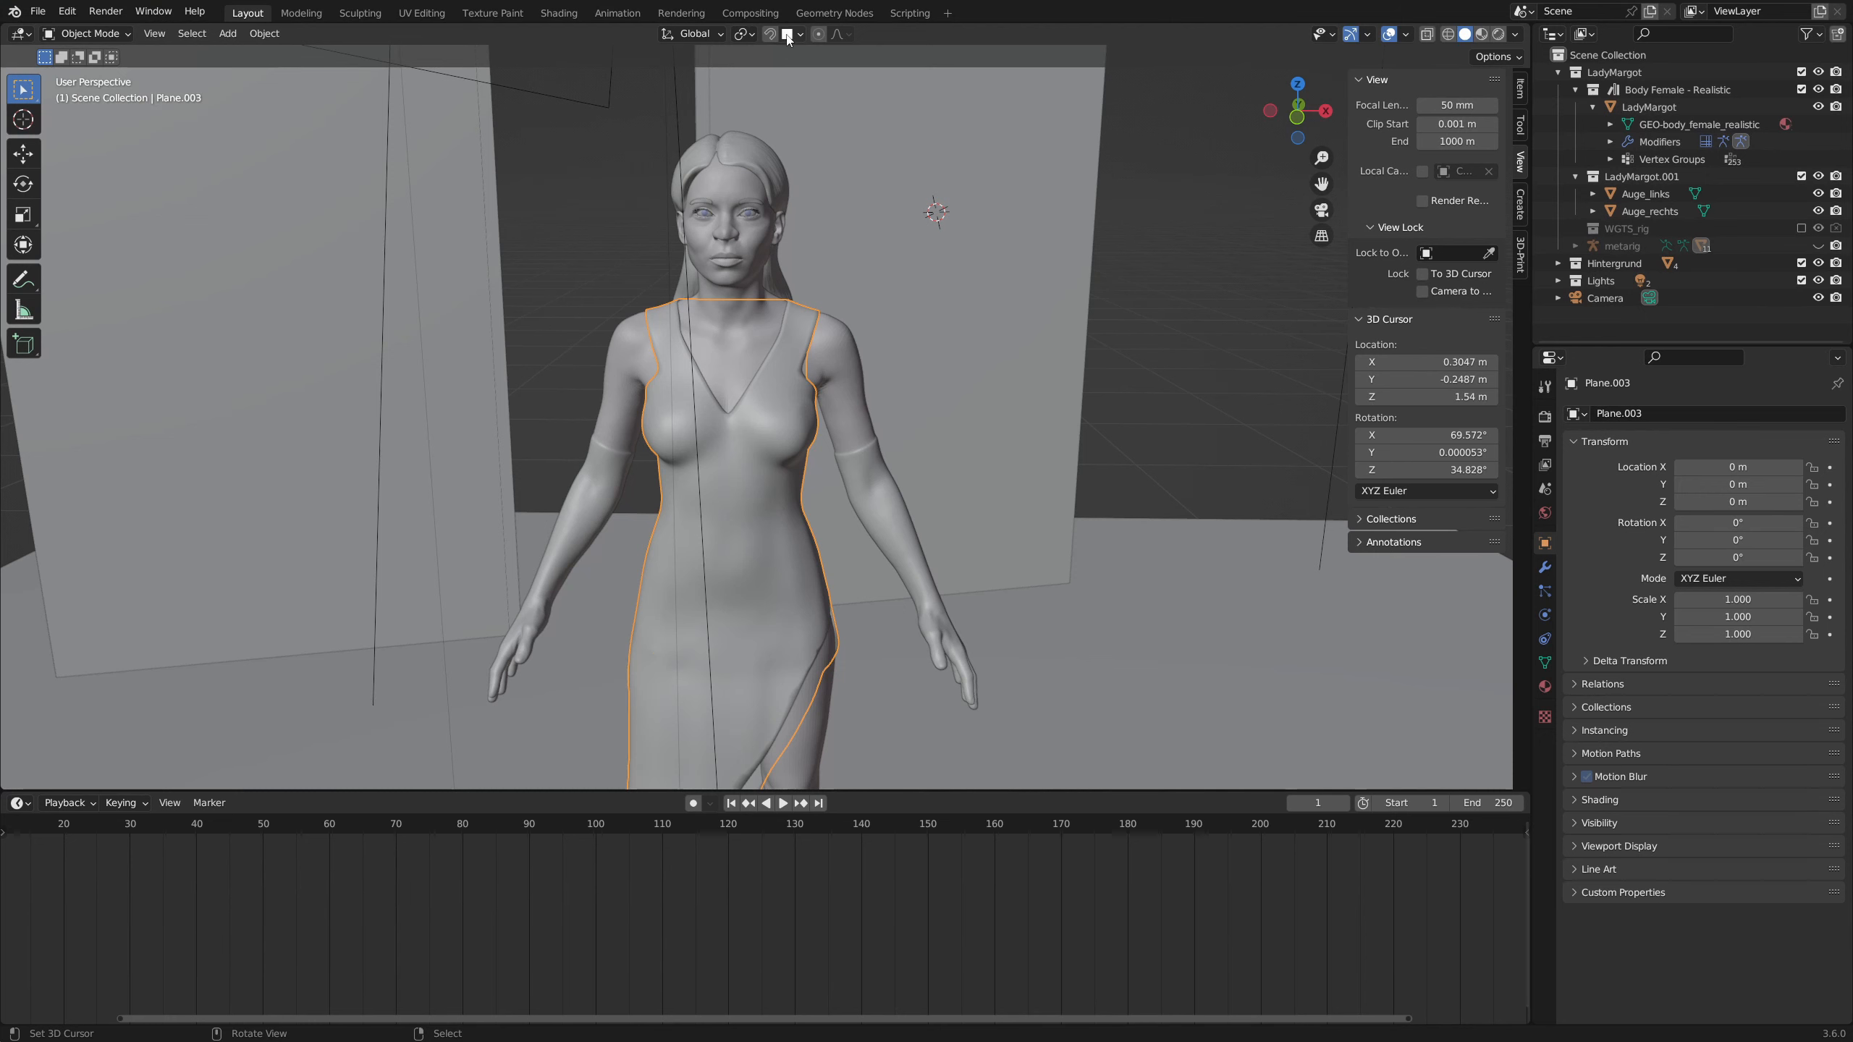
Edit the dress mesh and extrude one edge of its rear hem straight down along Z
key(Tab)
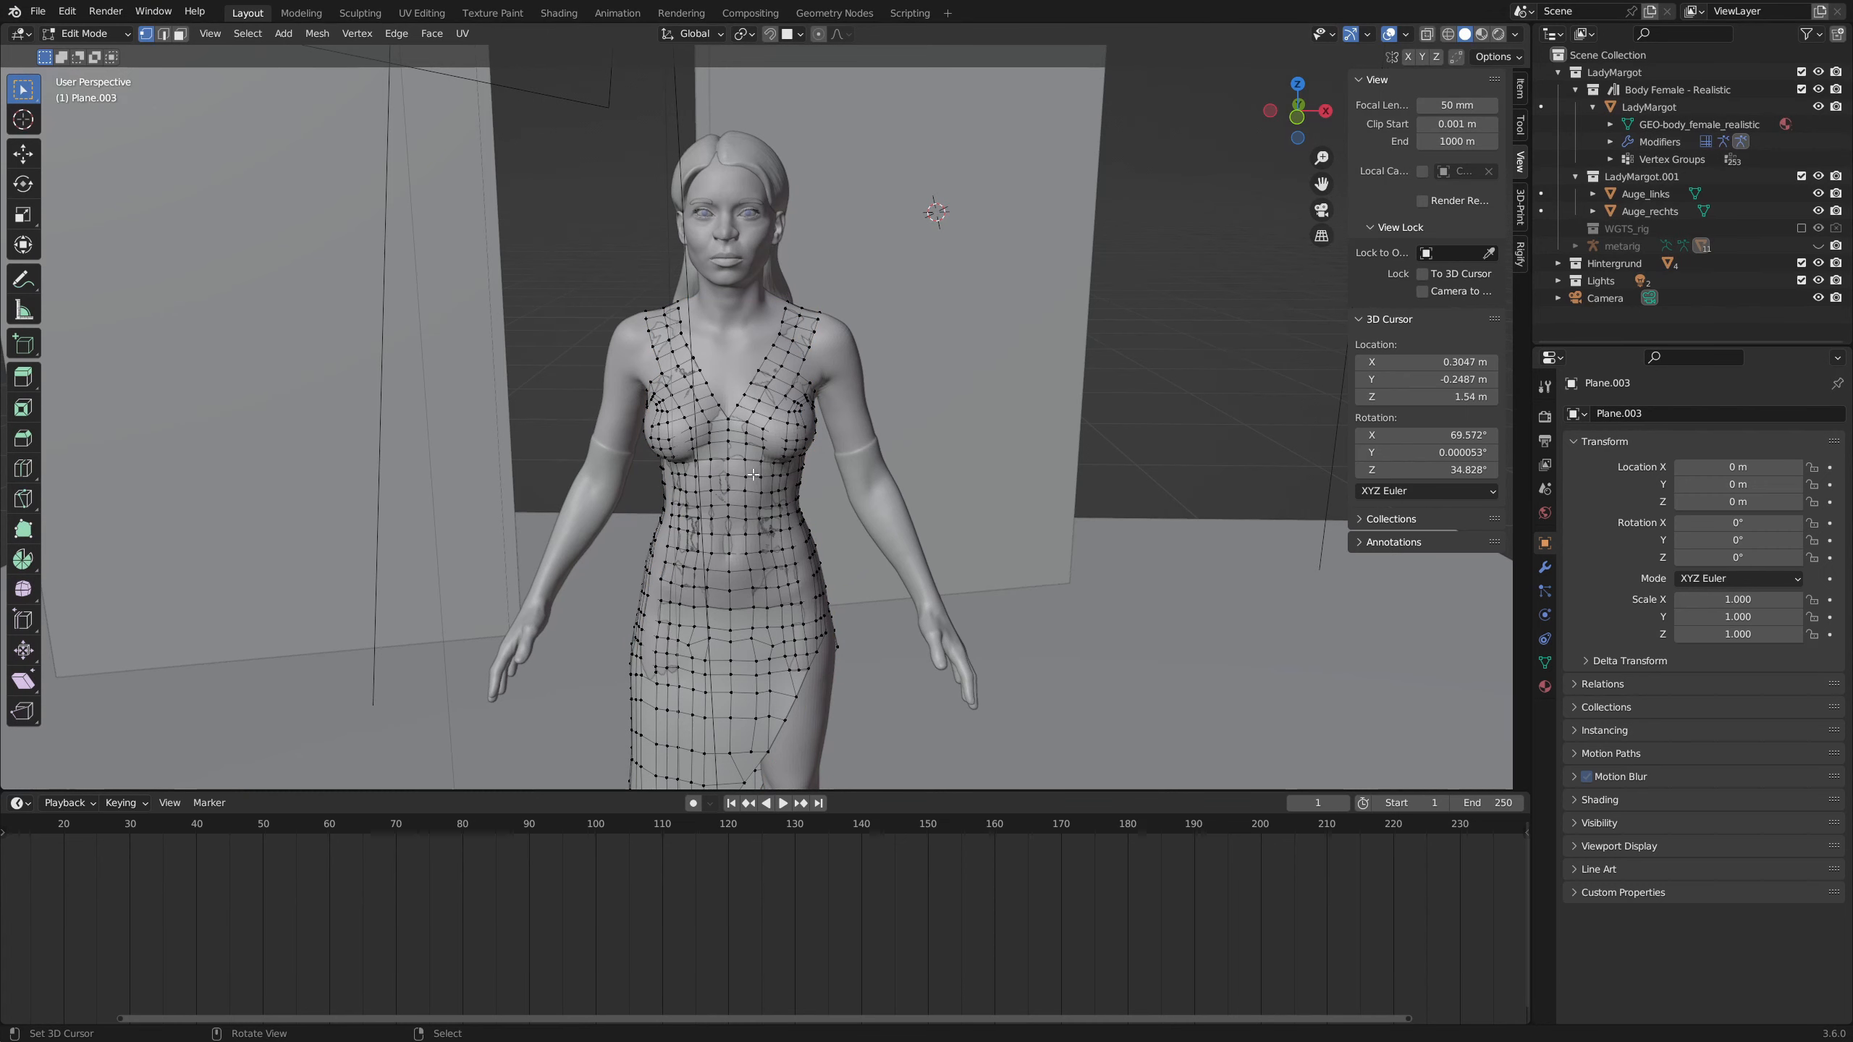
scroll(753, 475, up, 5)
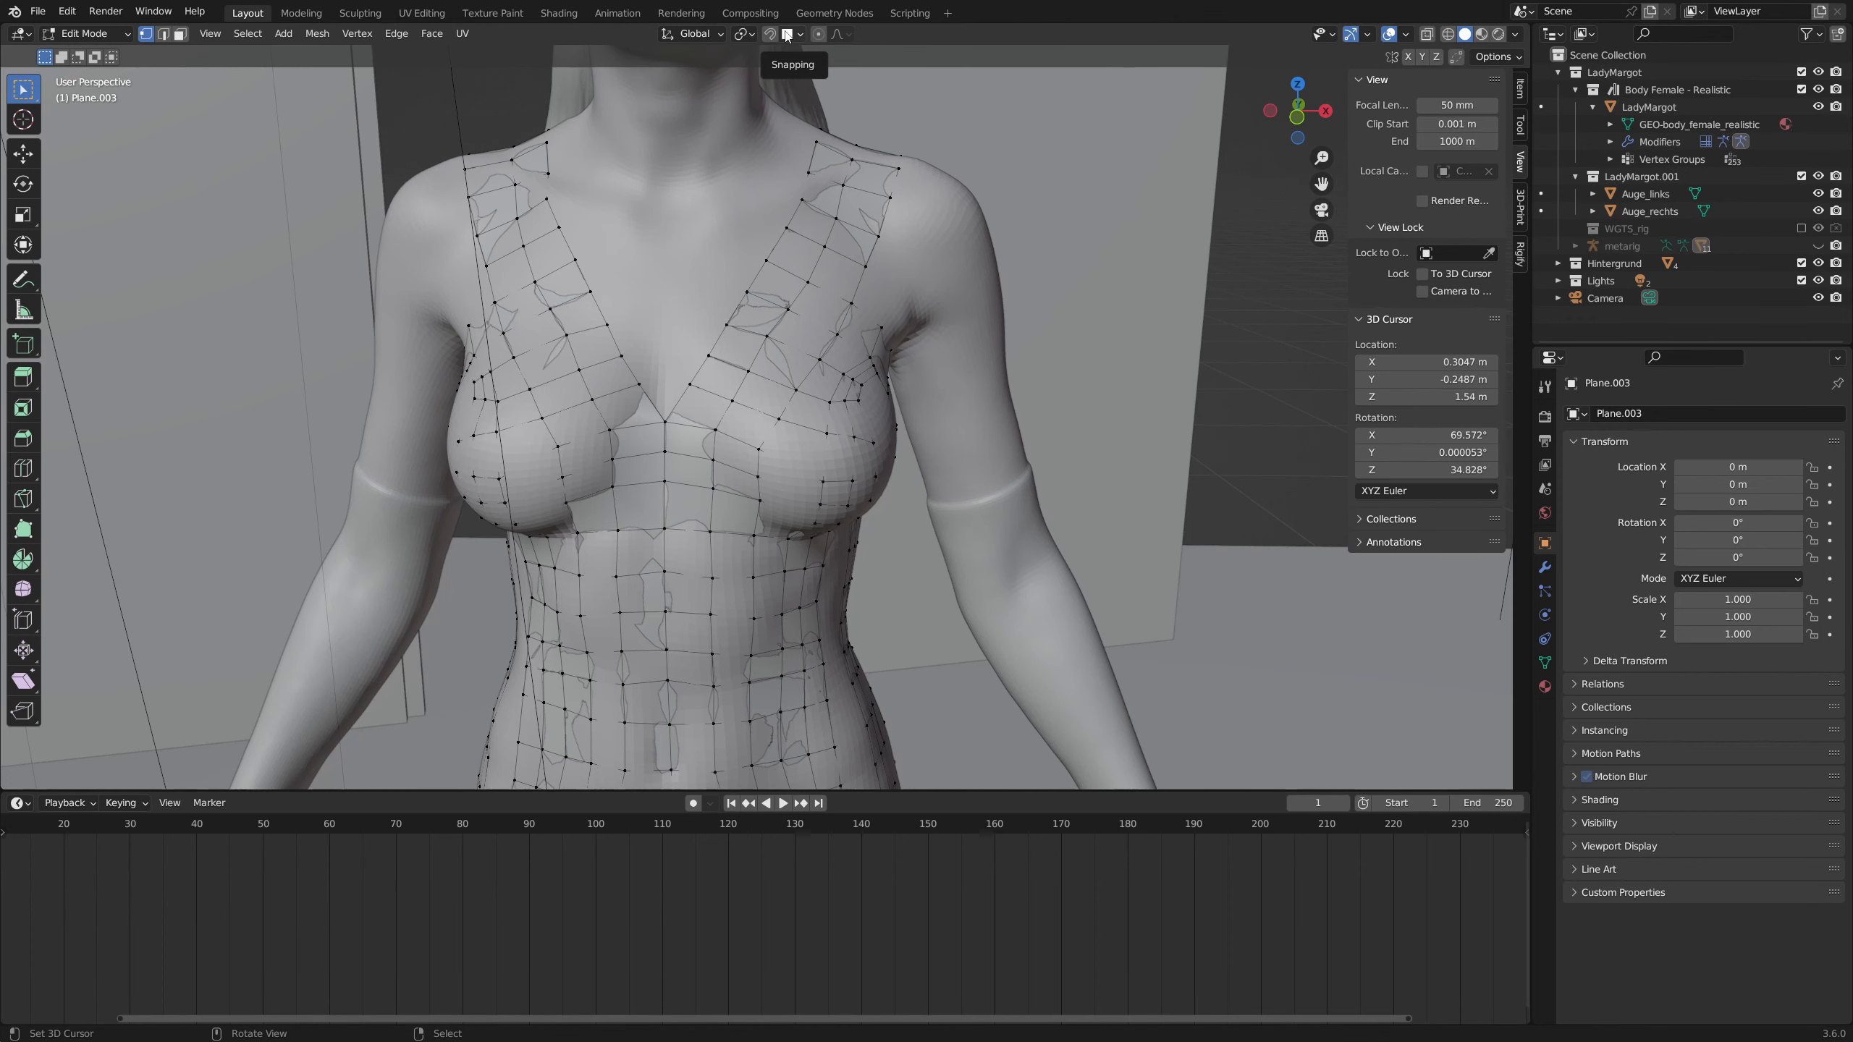
scroll(800, 305, down, 4)
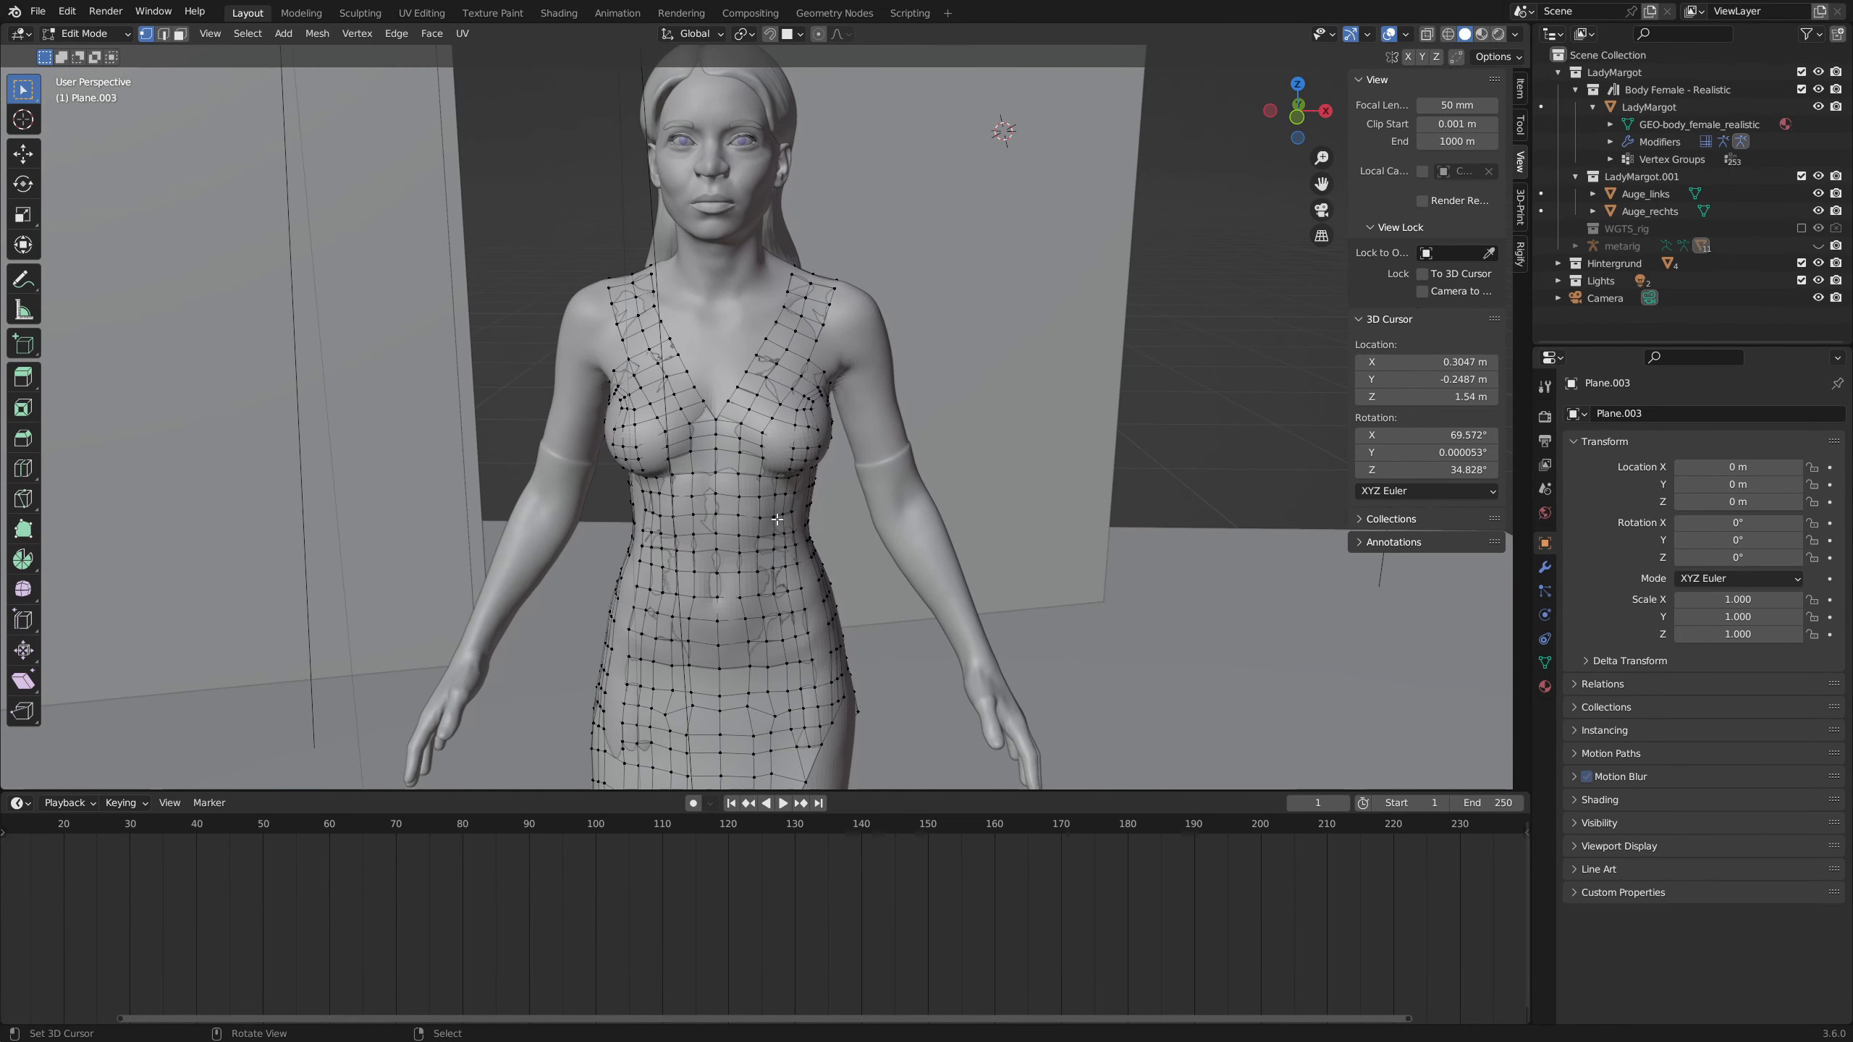
middle_drag(809, 550, 862, 233)
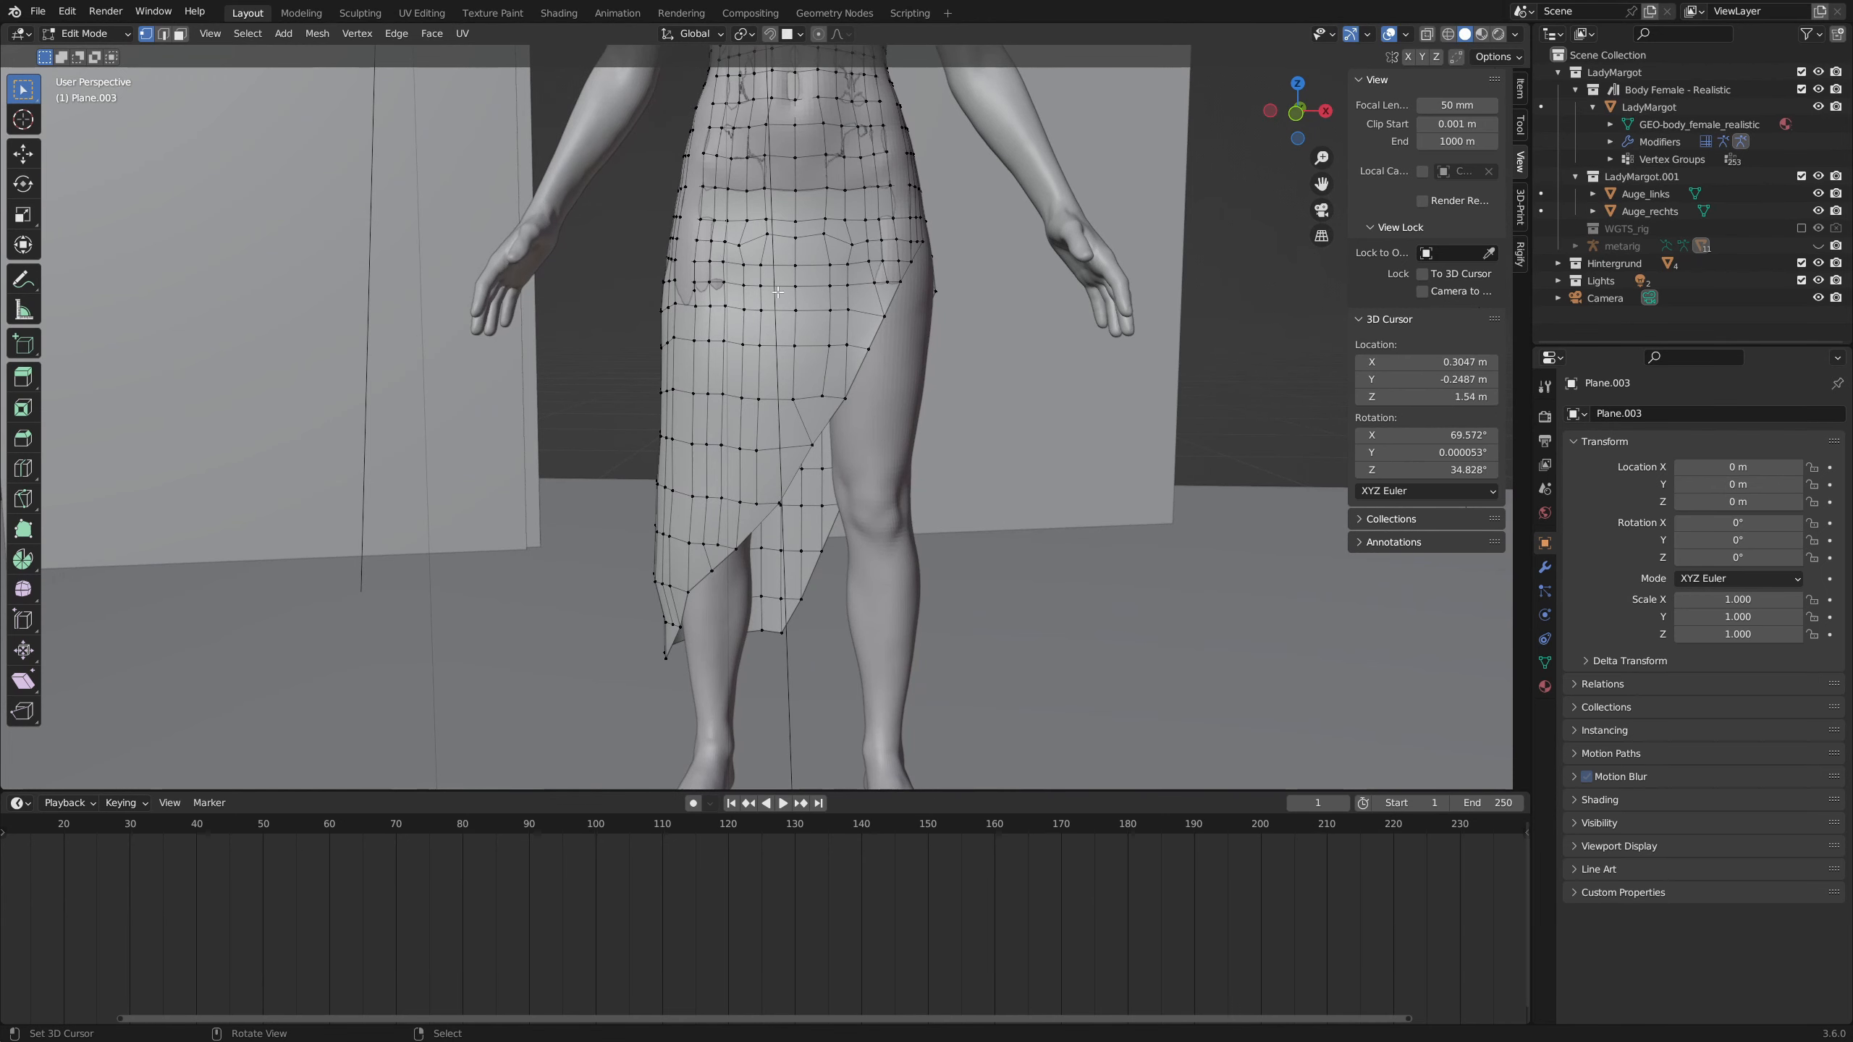
middle_drag(778, 292, 915, 314)
scroll(876, 386, up, 5)
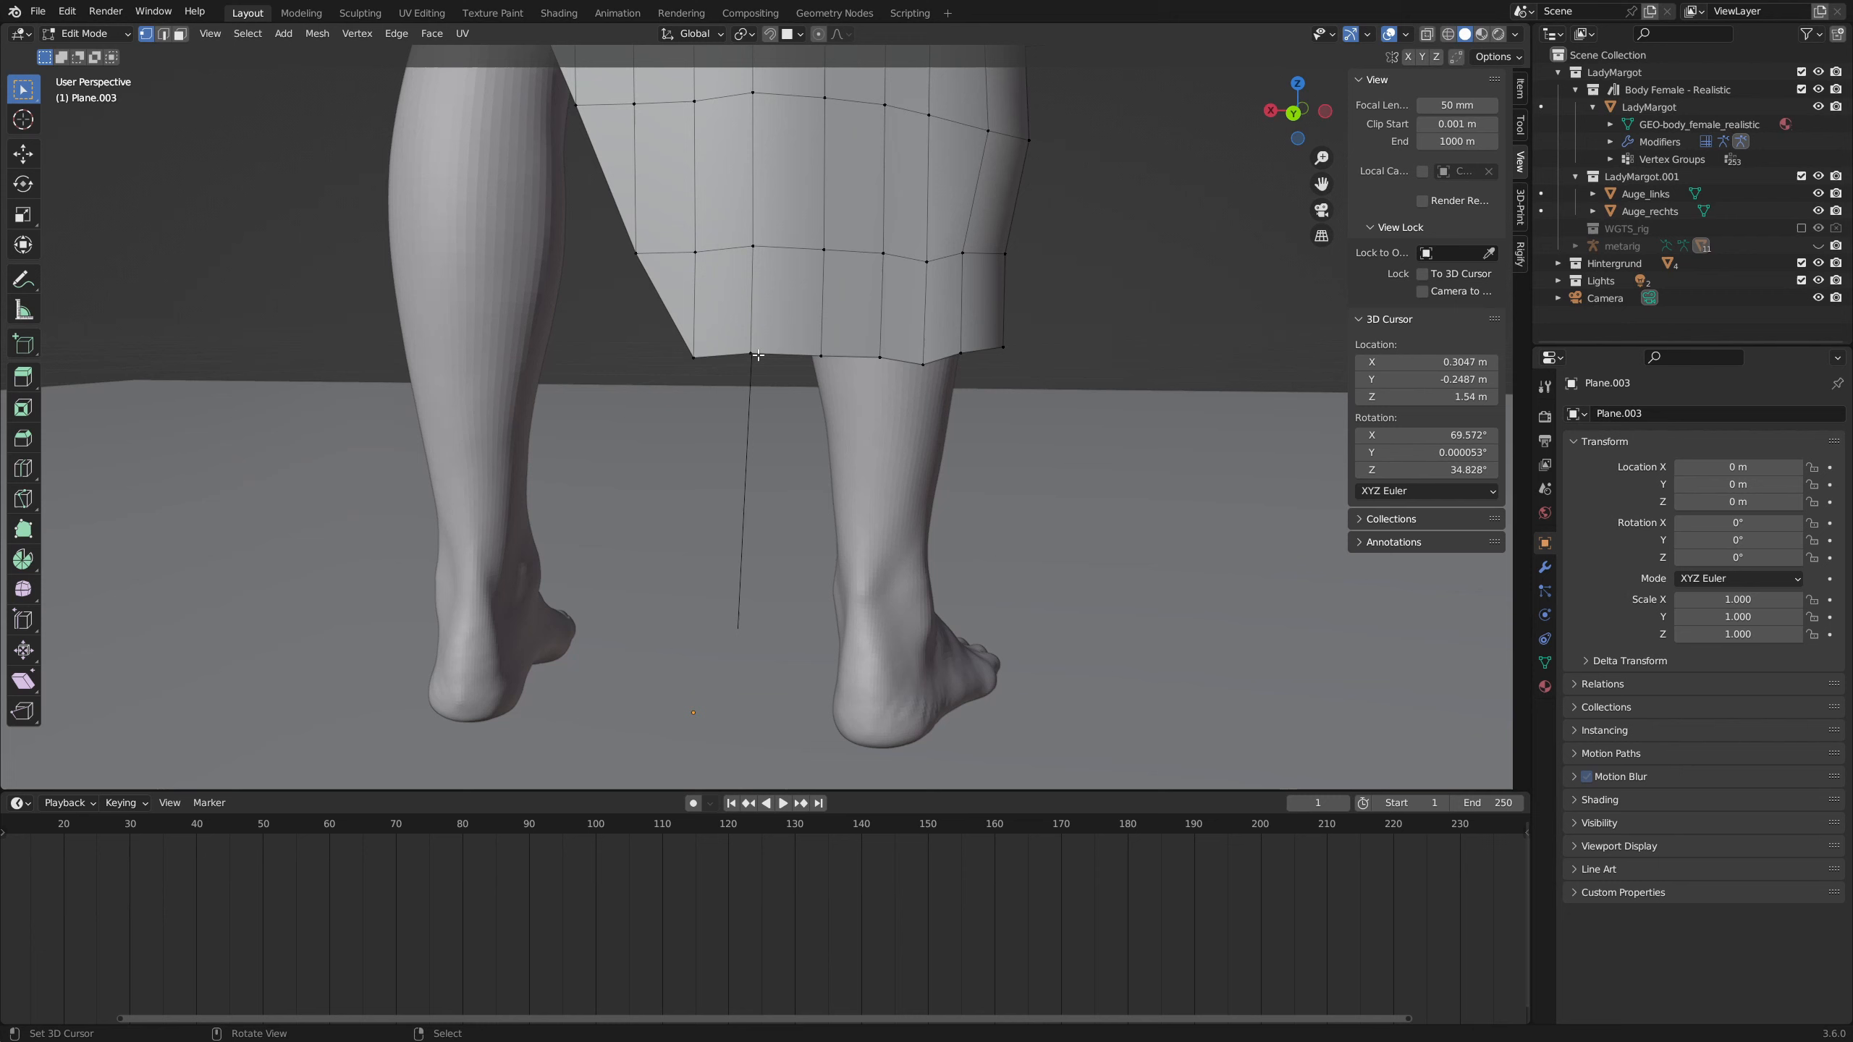
click(756, 355)
shift+click(821, 356)
key(e)
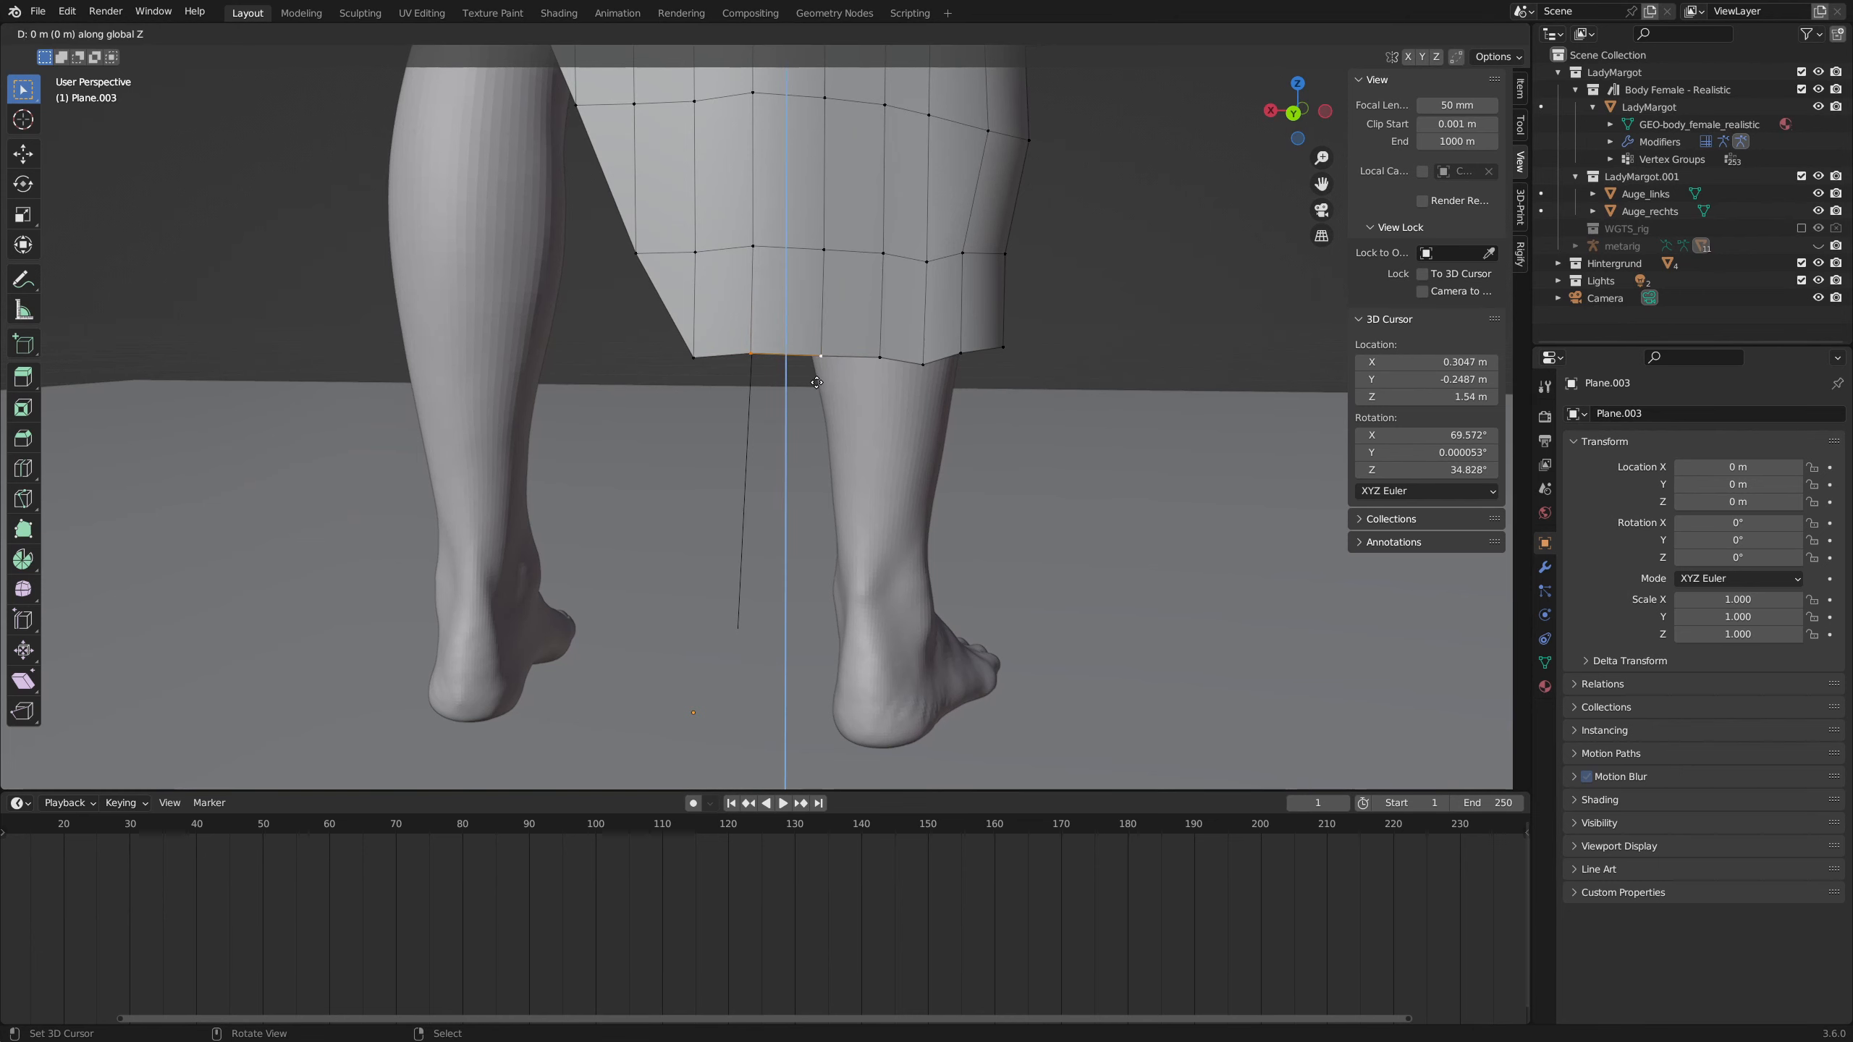
click(818, 489)
Fill a face beside the extruded hem section, starting from its vertical side edge
click(748, 365)
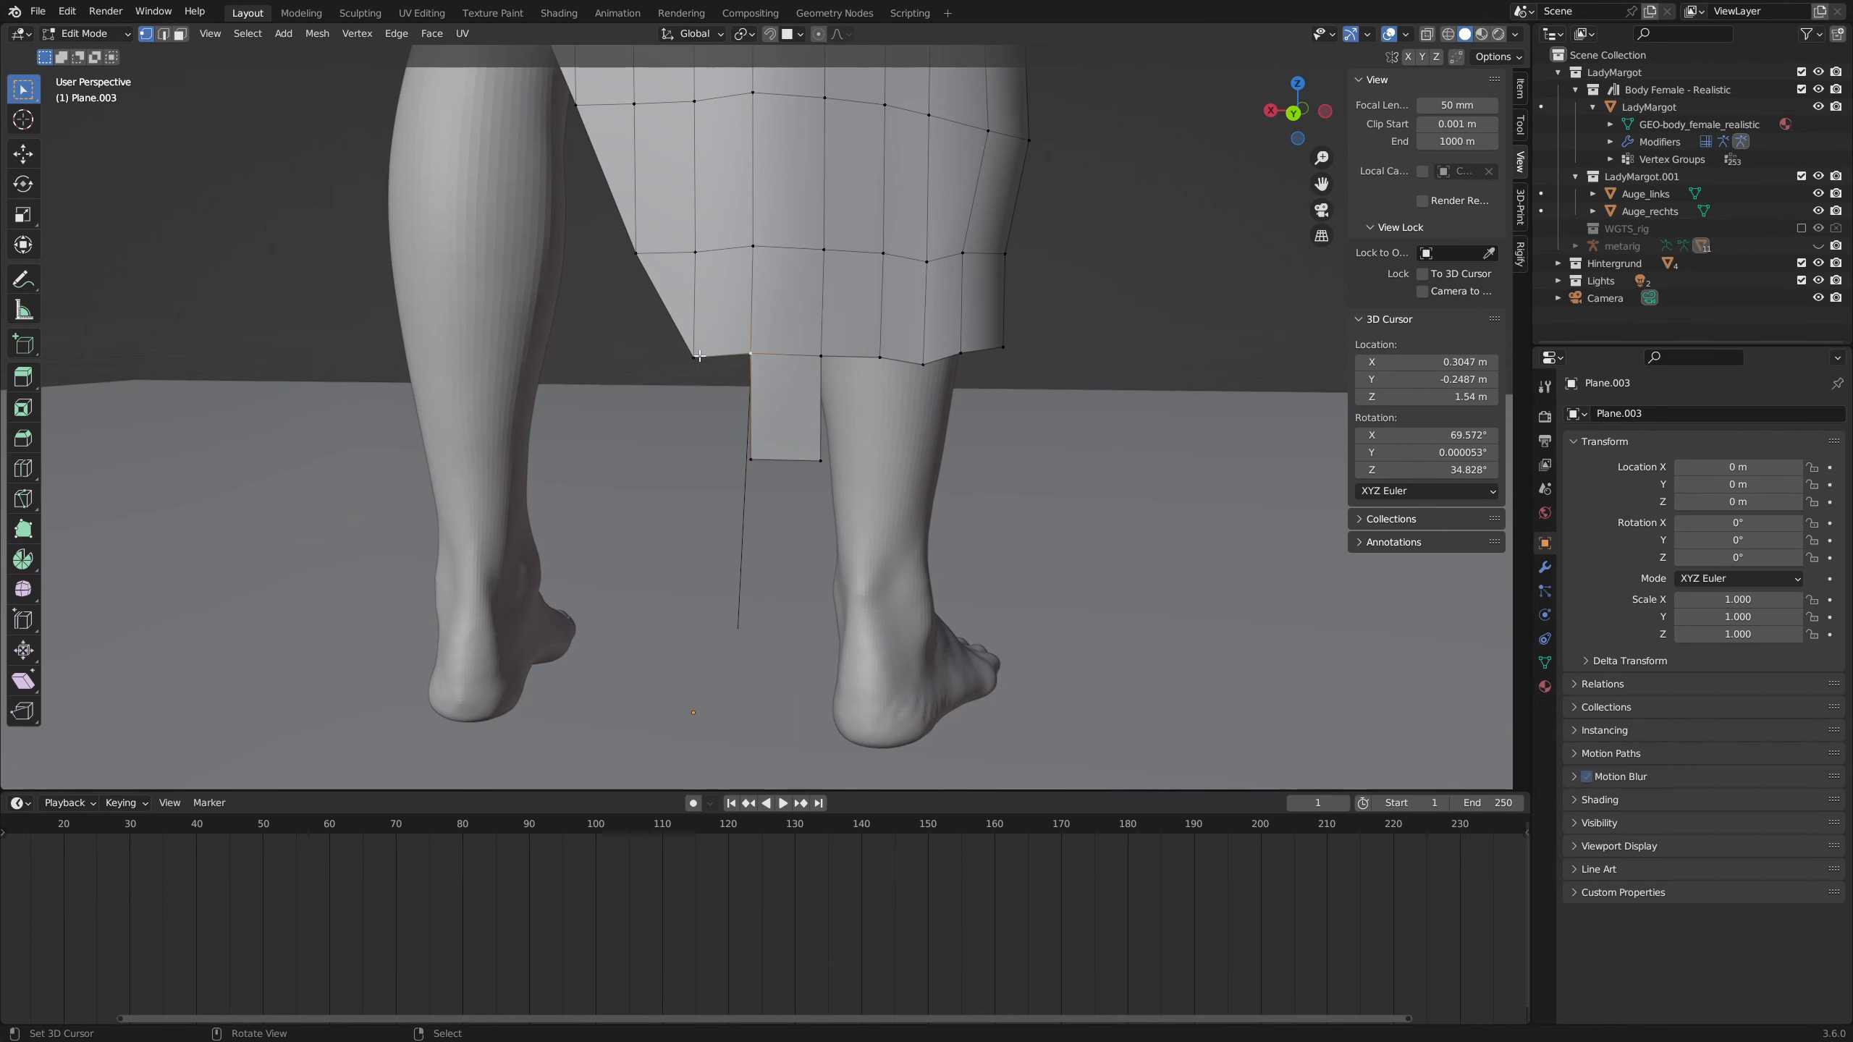
shift+click(761, 457)
key(f)
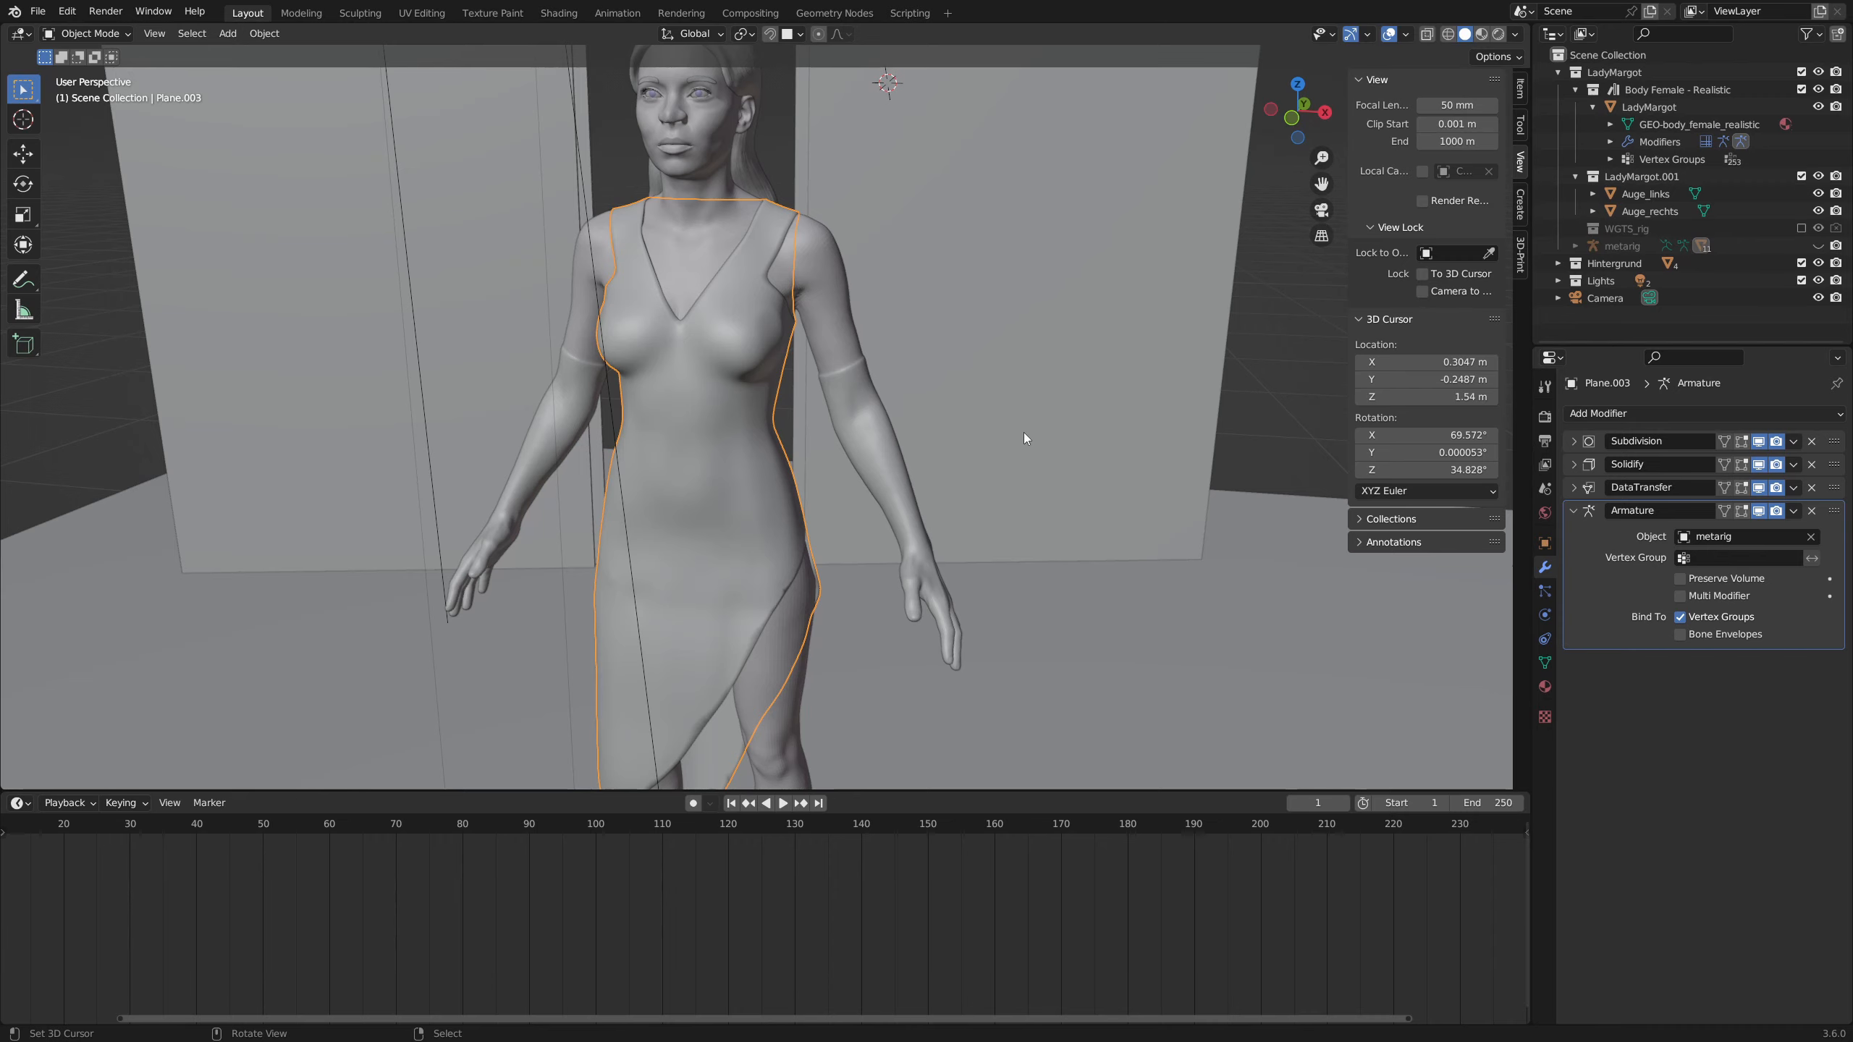
Examine the dress shape, the Kutte hood's base mesh and the hood's Multires modifier settings
middle_drag(1024, 432, 1074, 422)
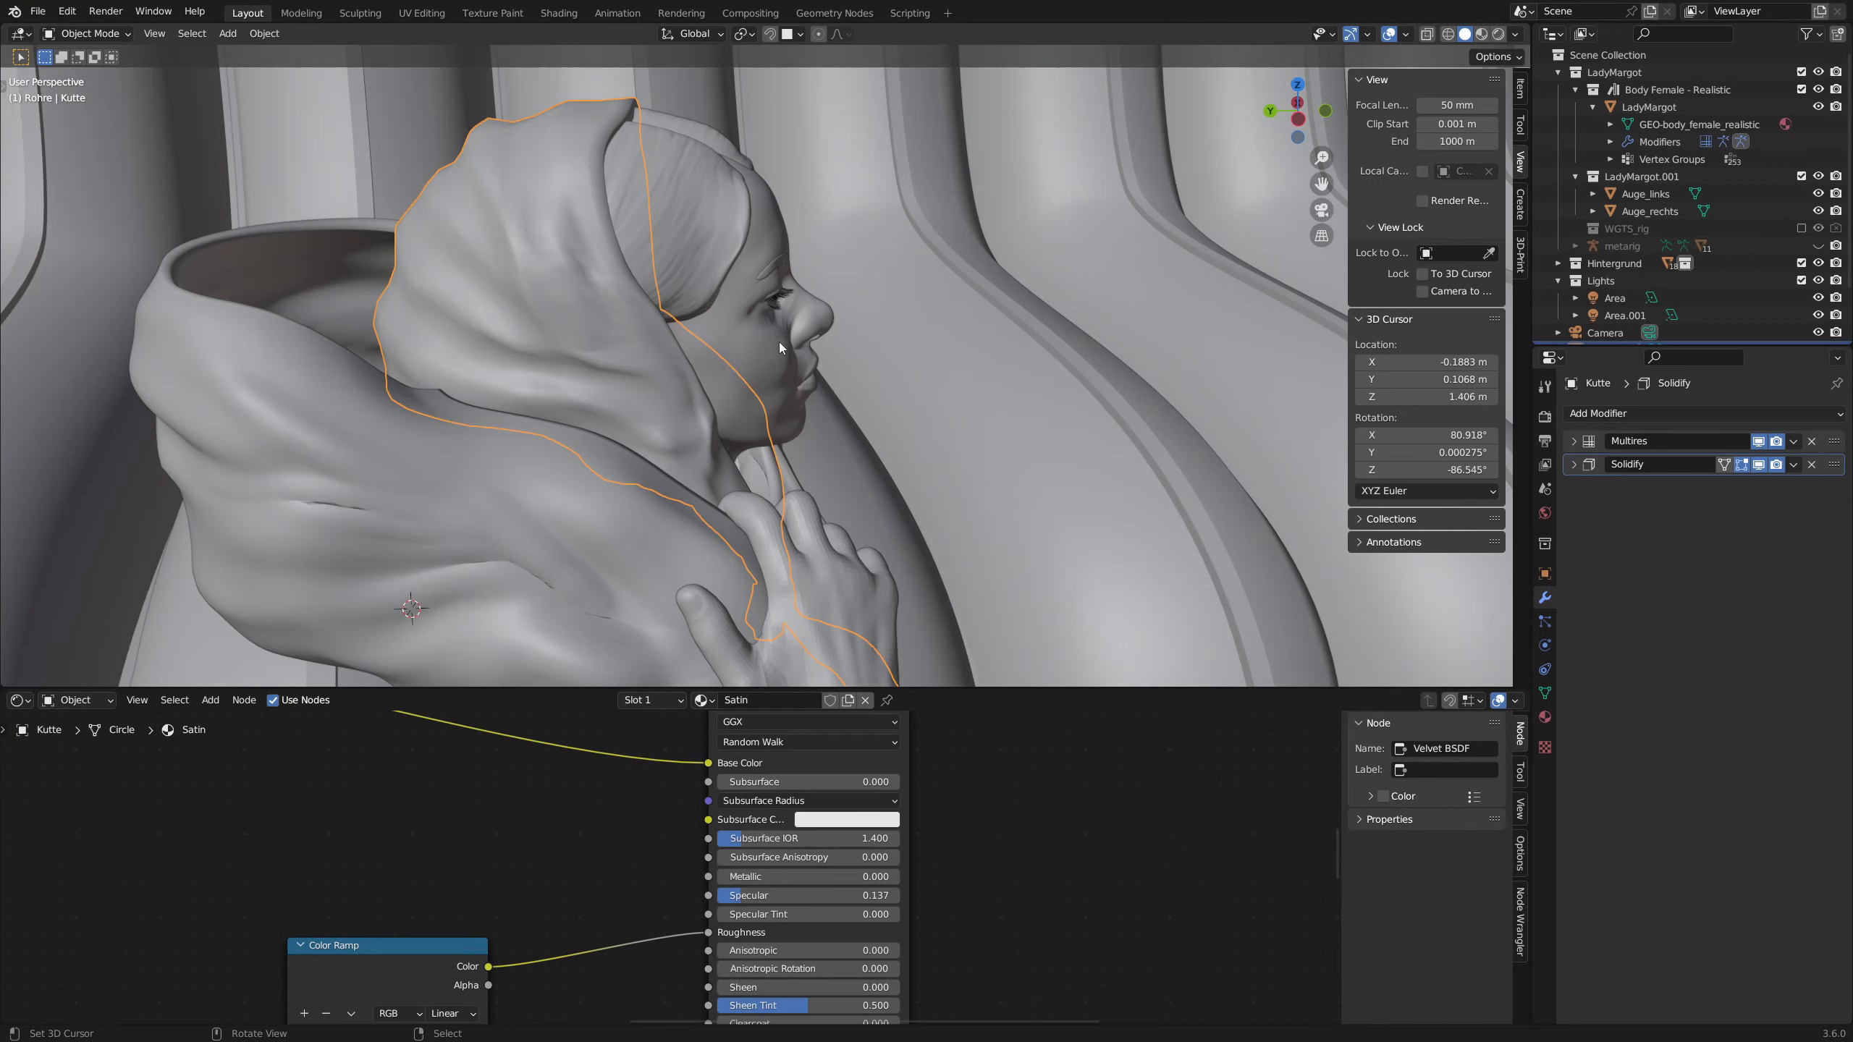
mouse_move(779, 342)
middle_down()
mouse_move(770, 315)
mouse_move(796, 348)
mouse_move(784, 336)
middle_up()
key(Tab)
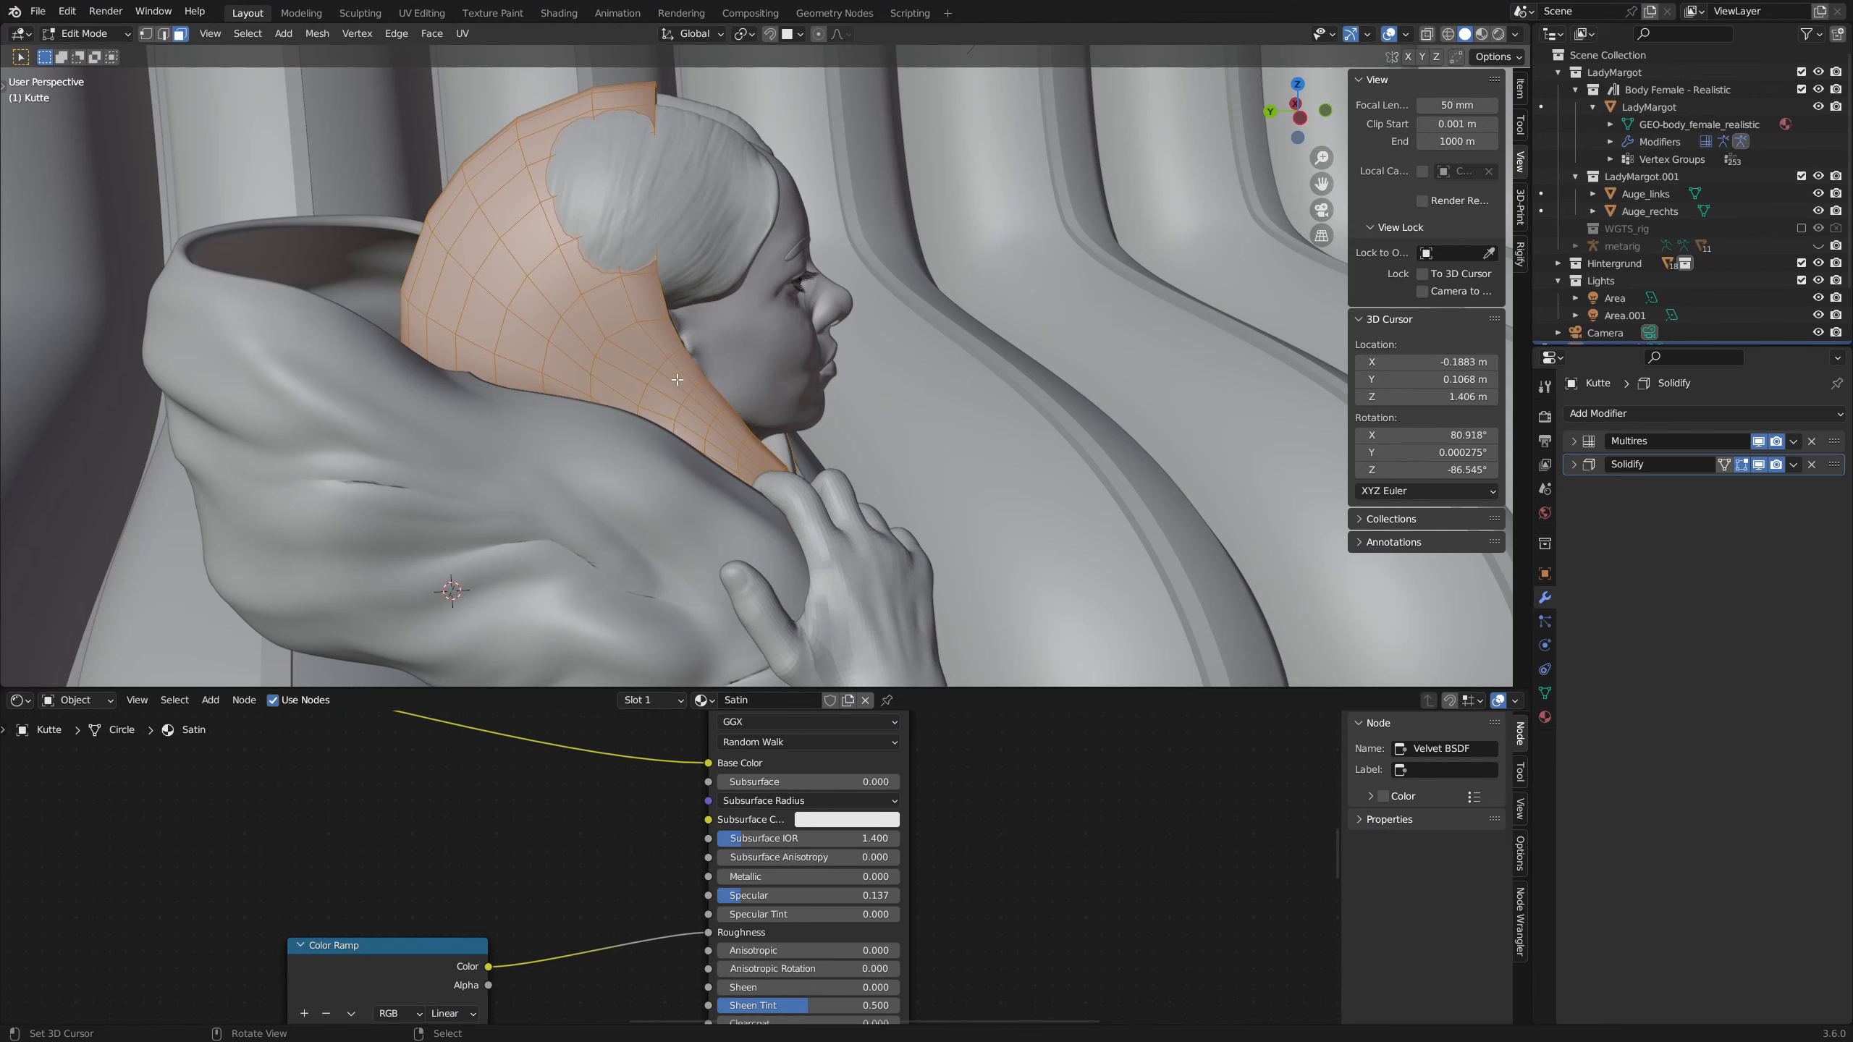
middle_drag(721, 422, 808, 397)
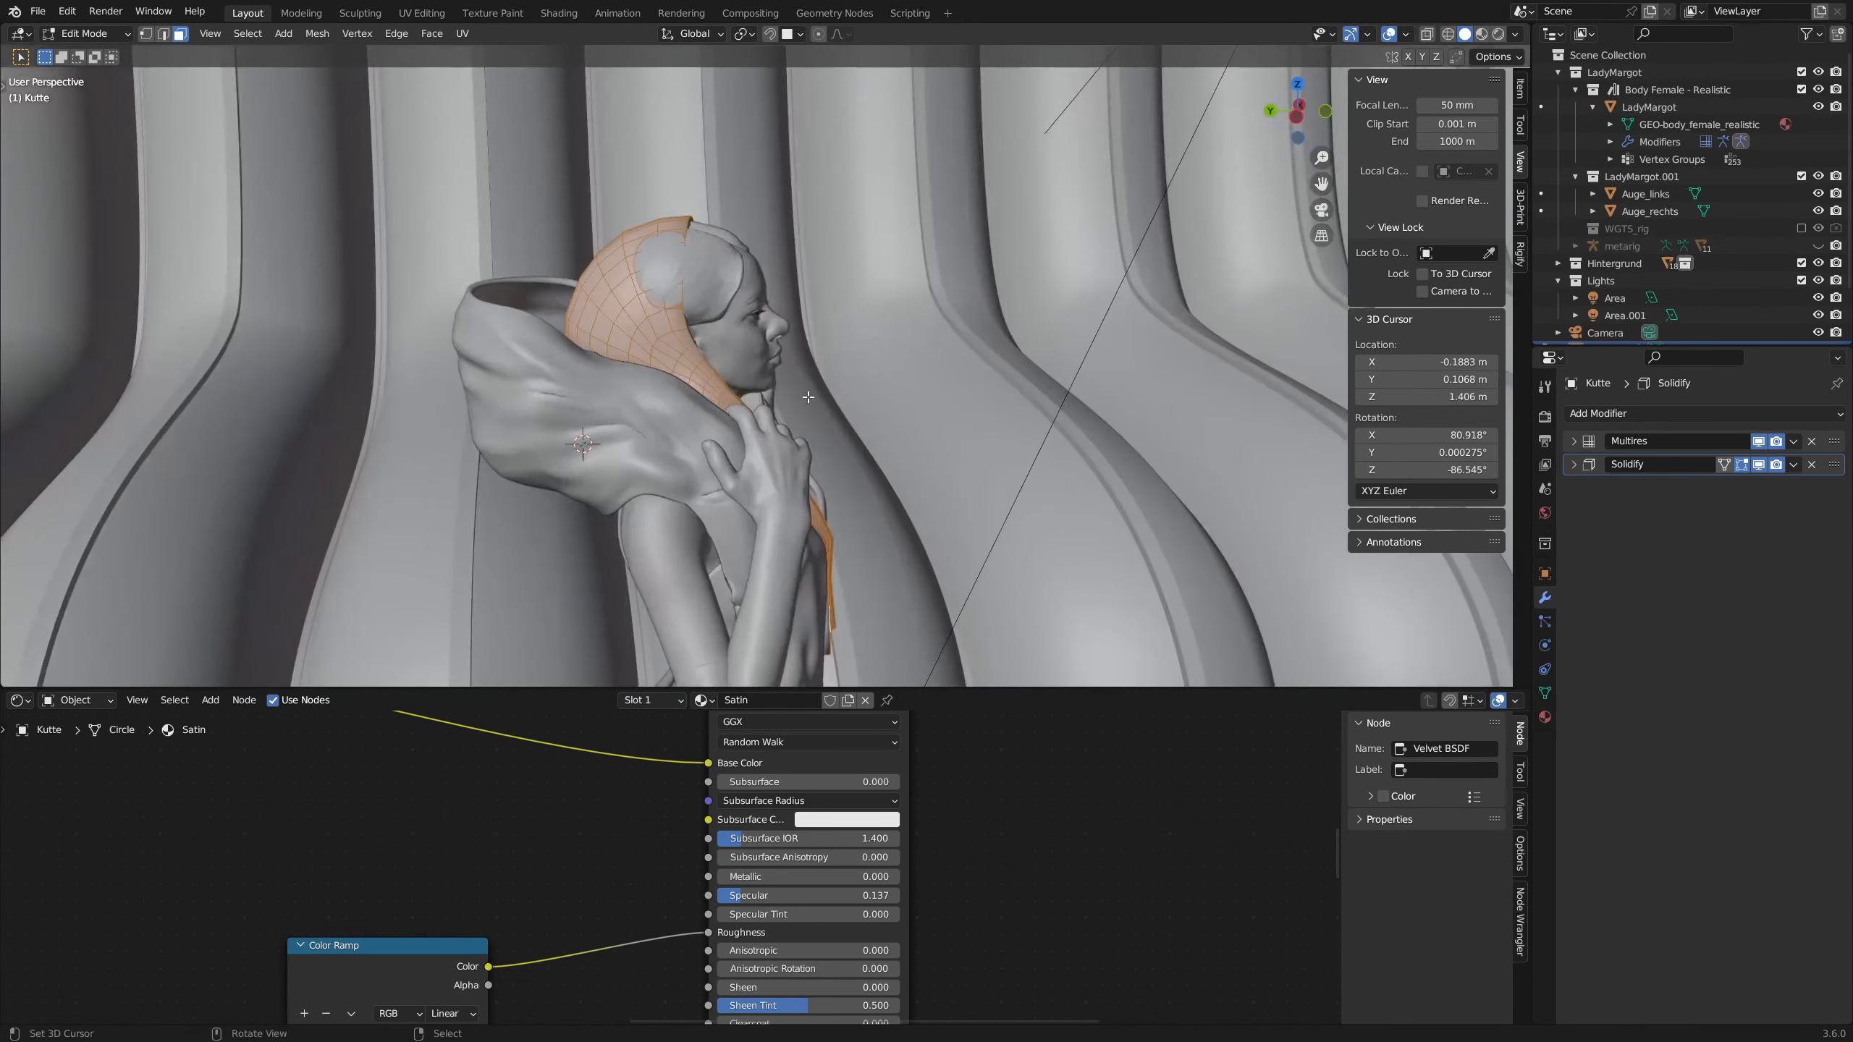
key(Tab)
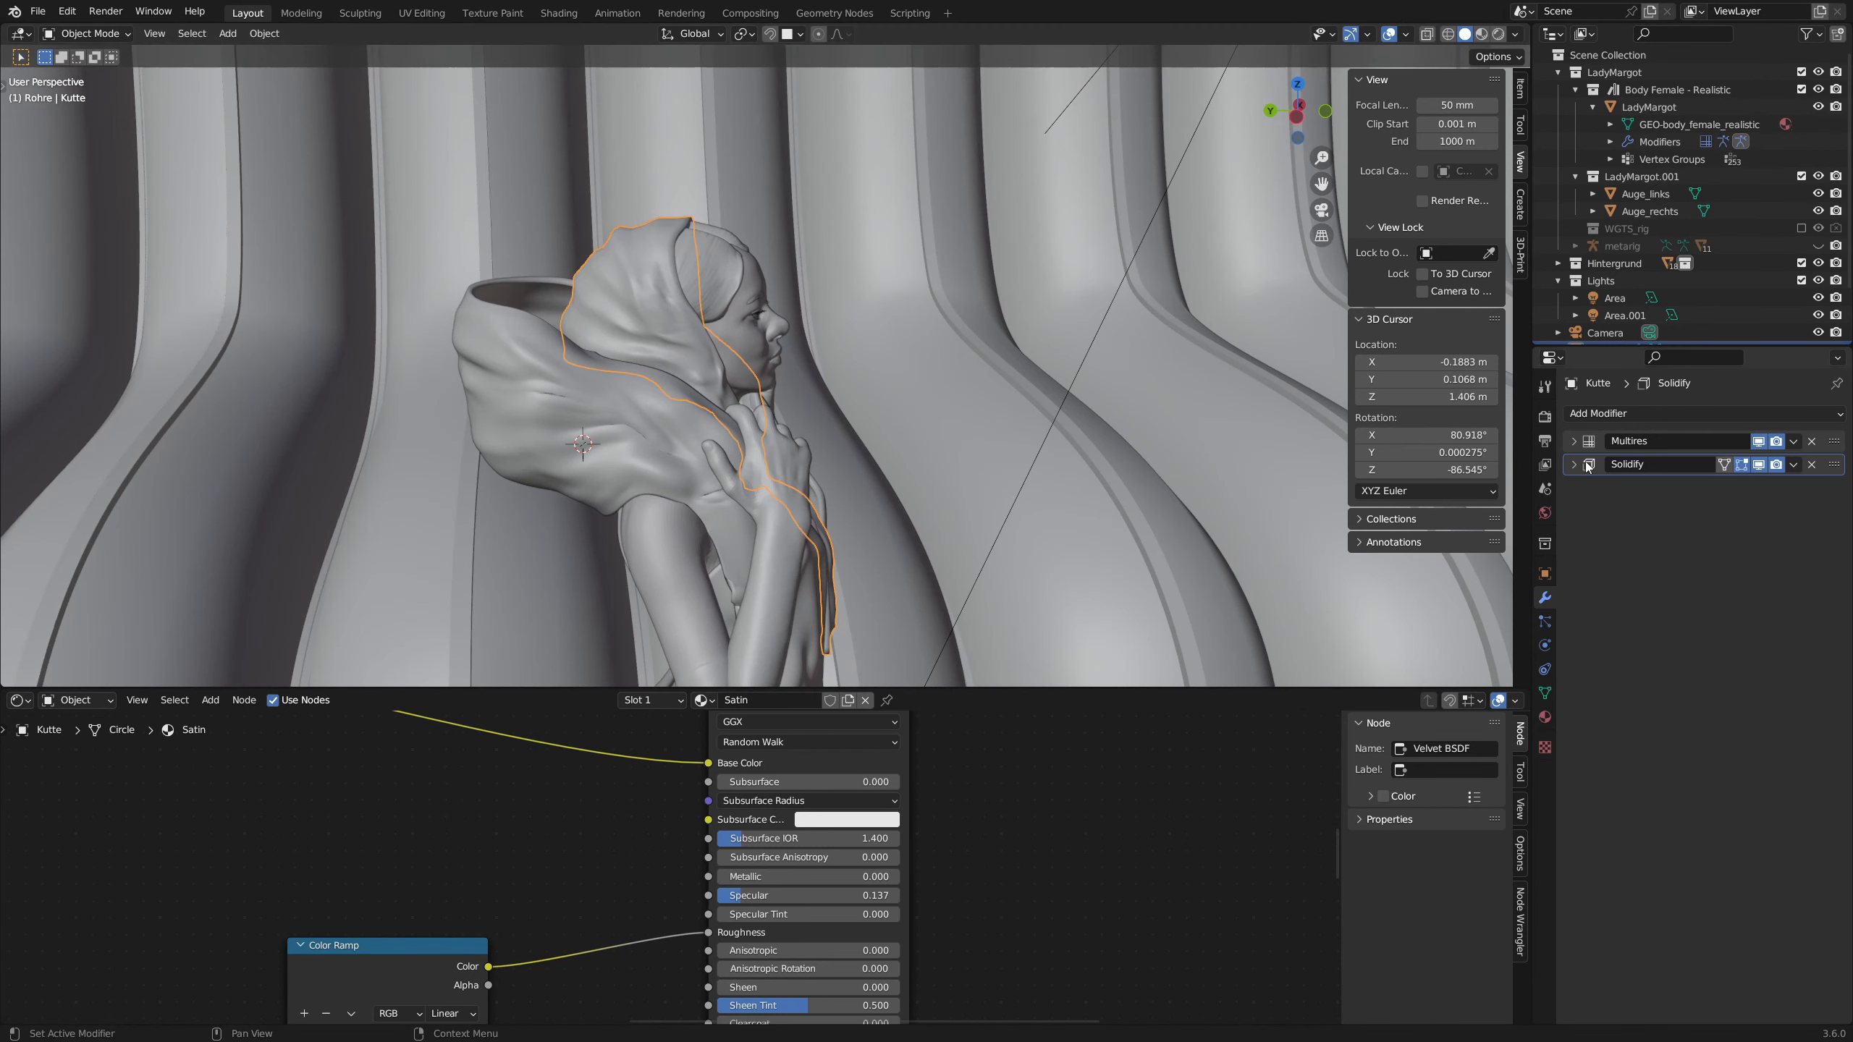
click(1573, 442)
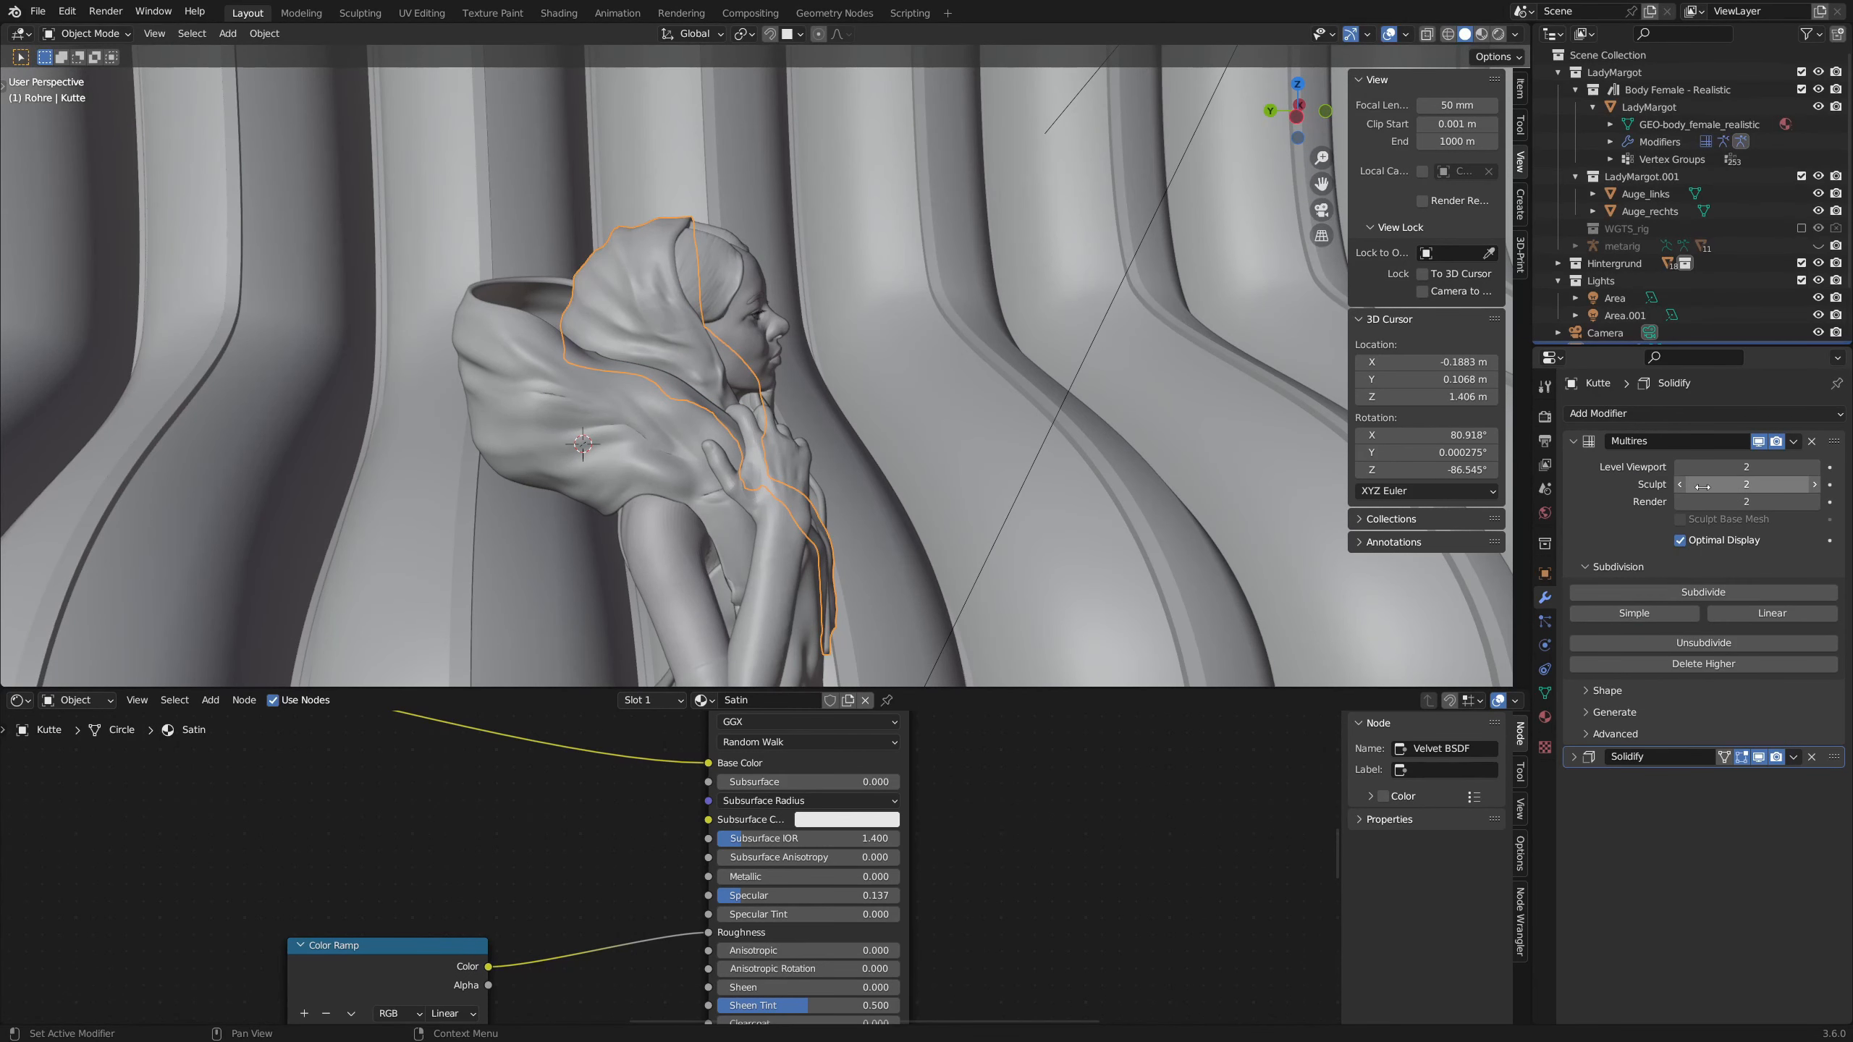
scroll(1027, 423, up, 3)
scroll(929, 382, up, 2)
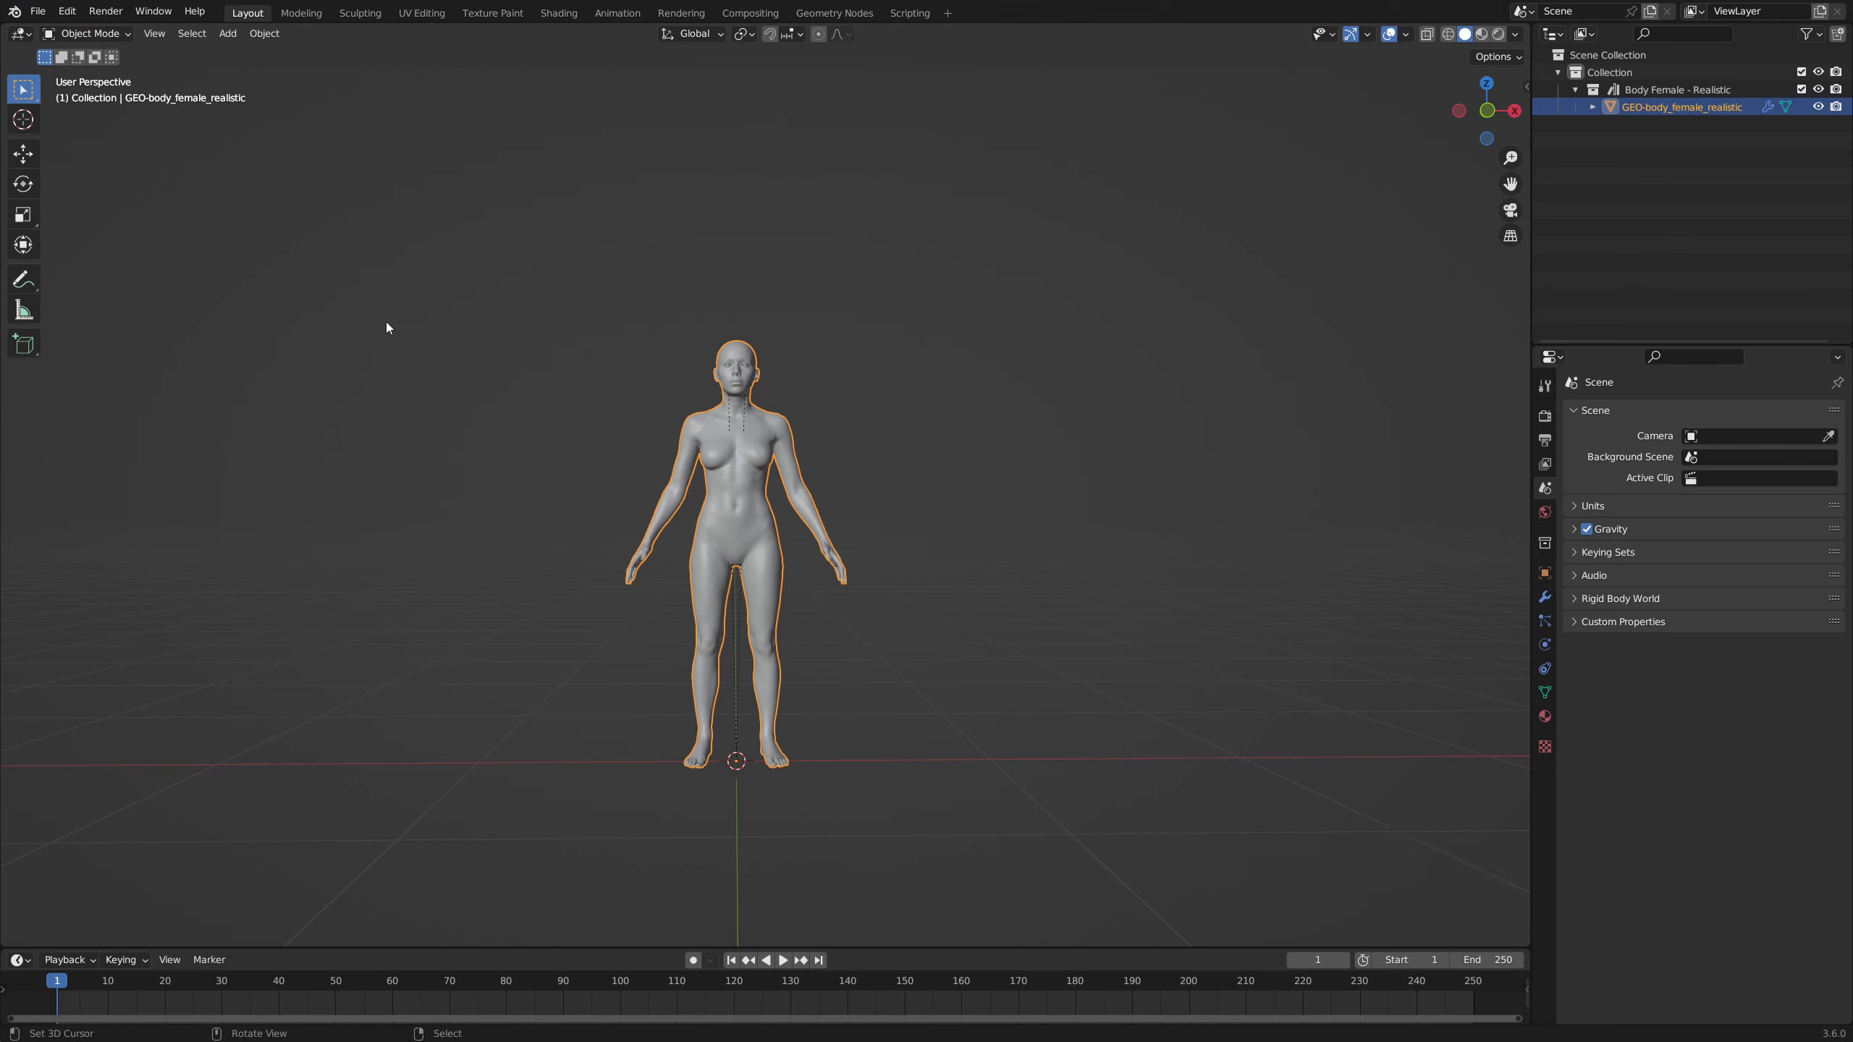
Add a Human (Meta-Rig) armature and scale it in front view to about 0.817 to match the body's height
key(shift+a)
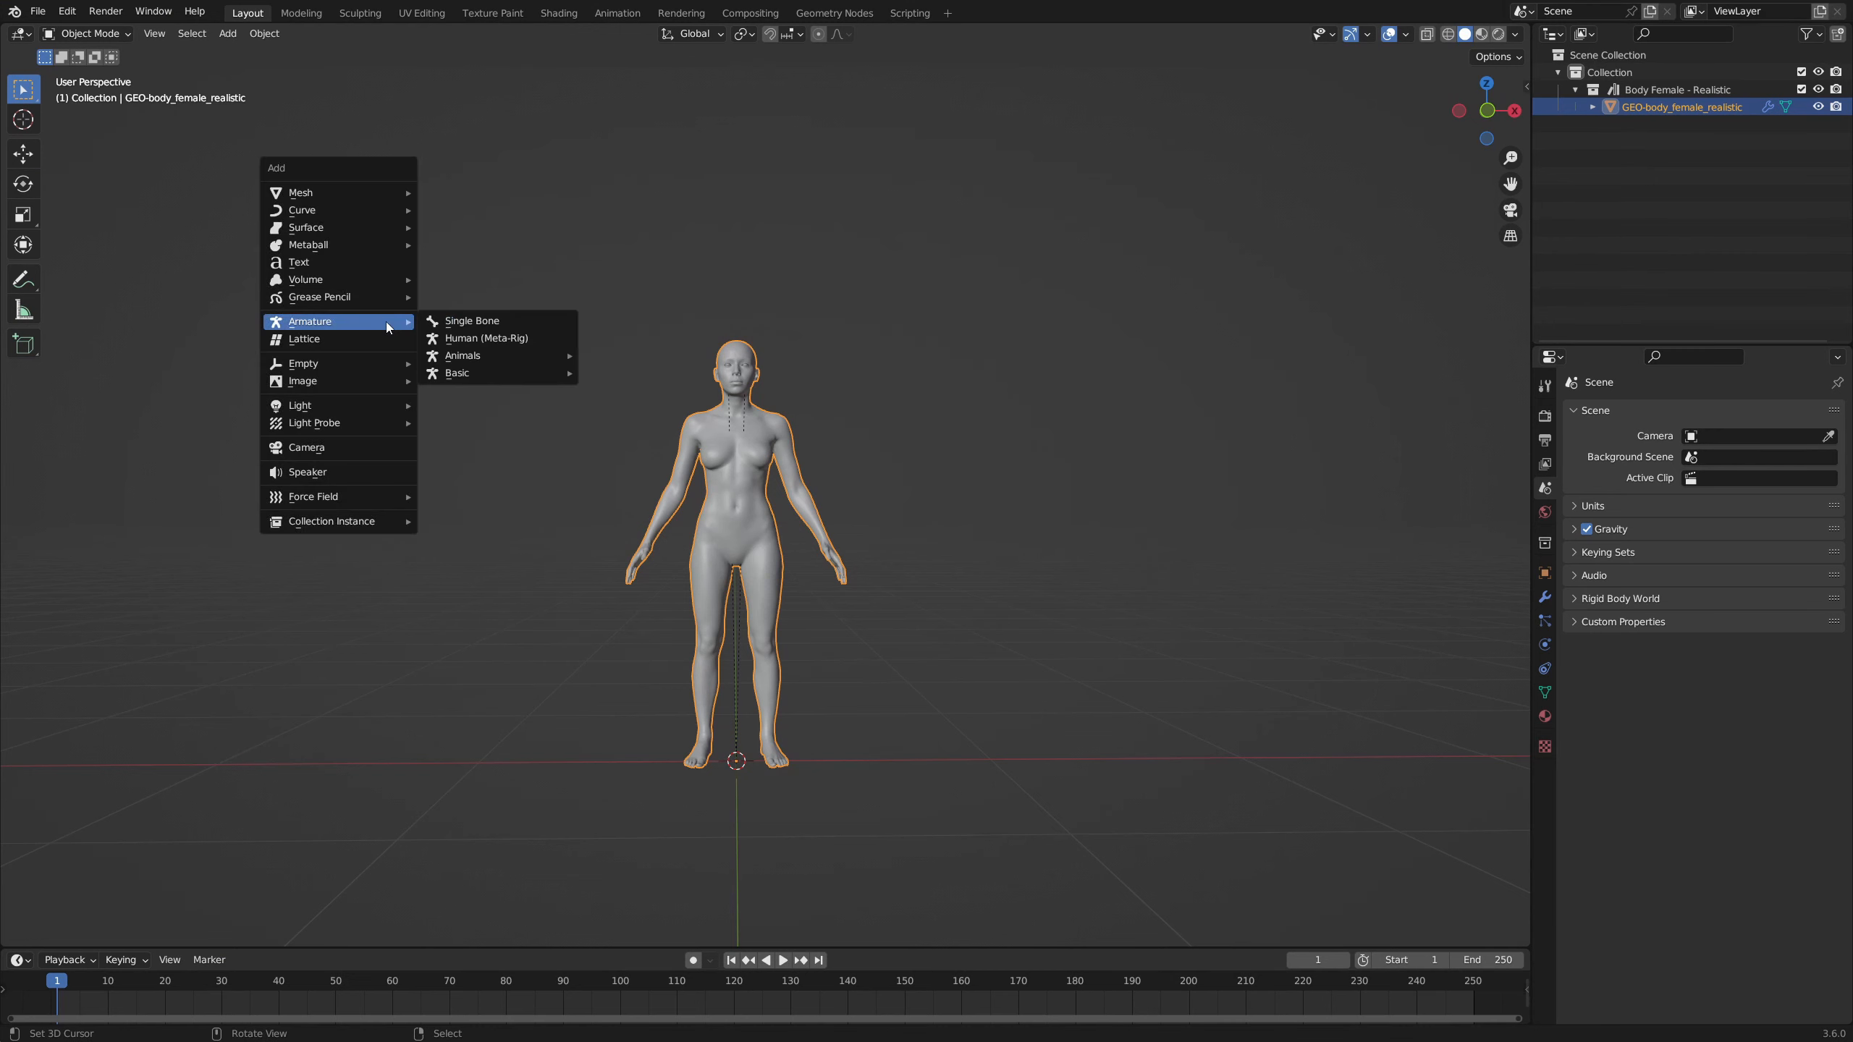
click(500, 340)
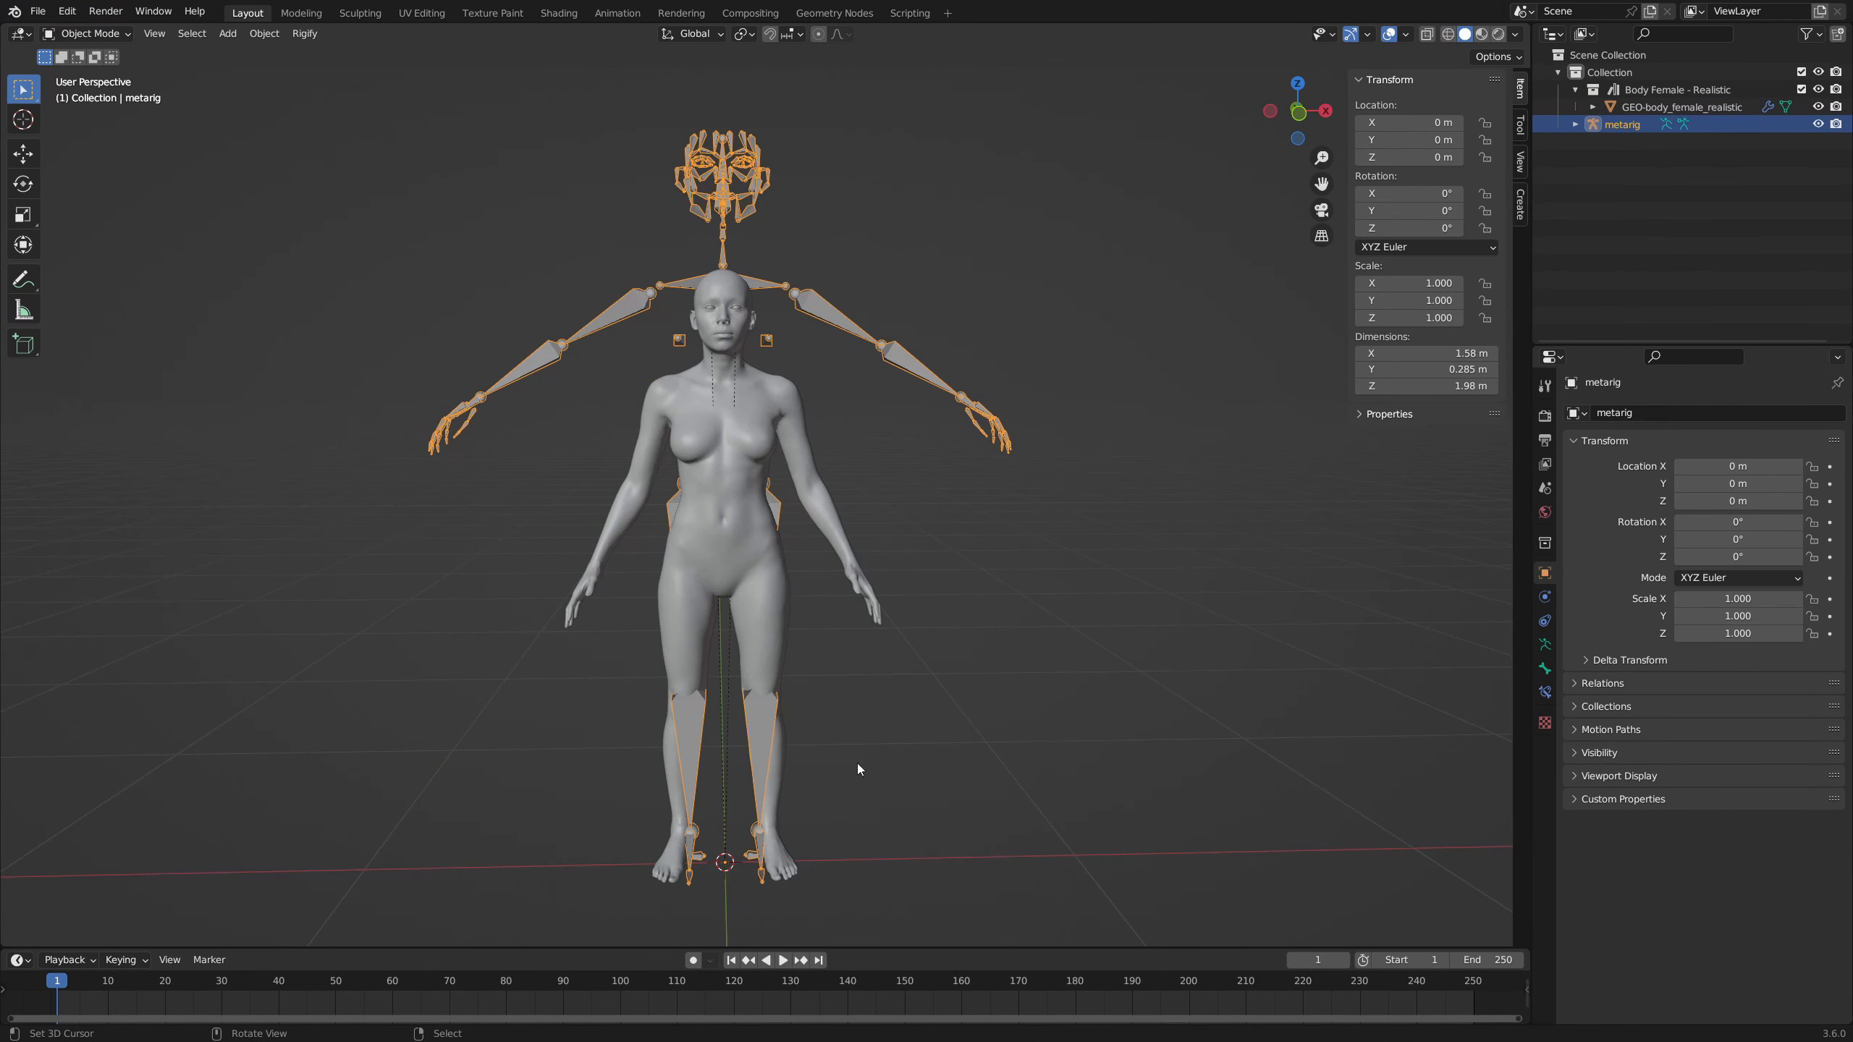
key(KP_1)
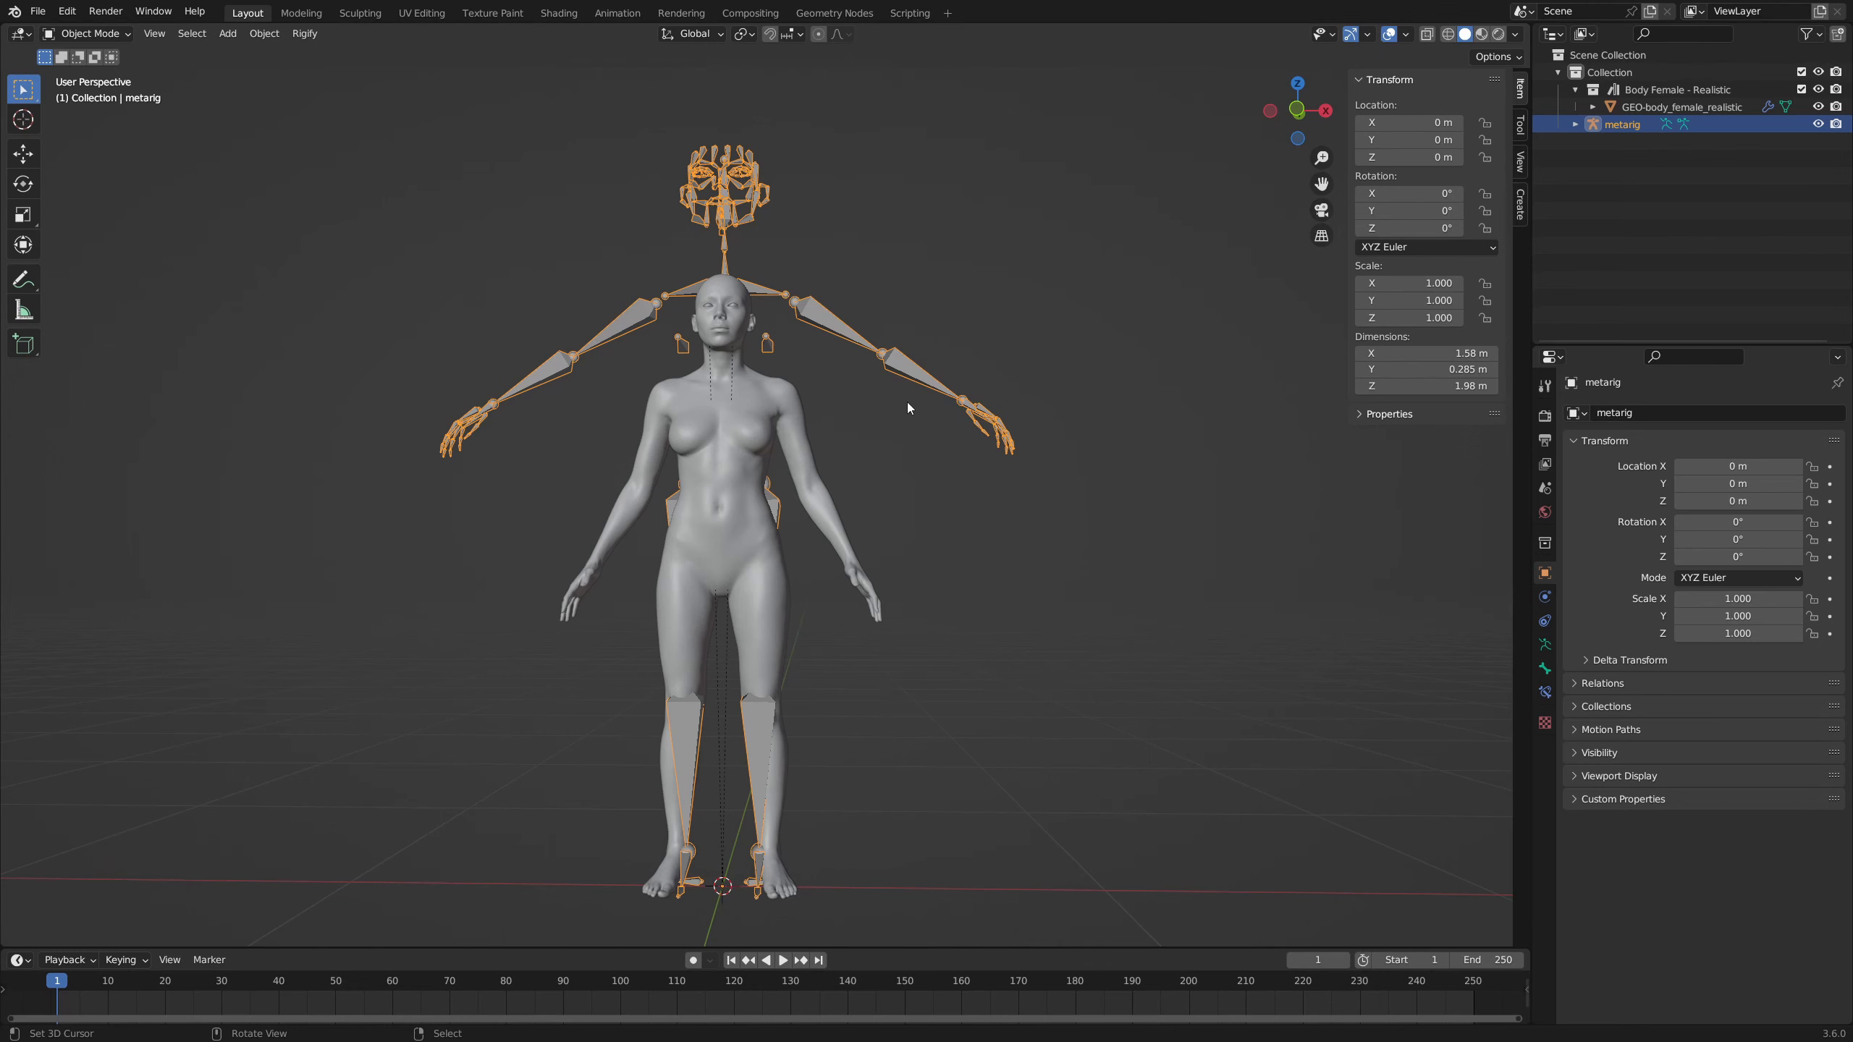
key(s)
click(1257, 540)
Display the metarig in front of the body mesh and apply its scale
click(1544, 645)
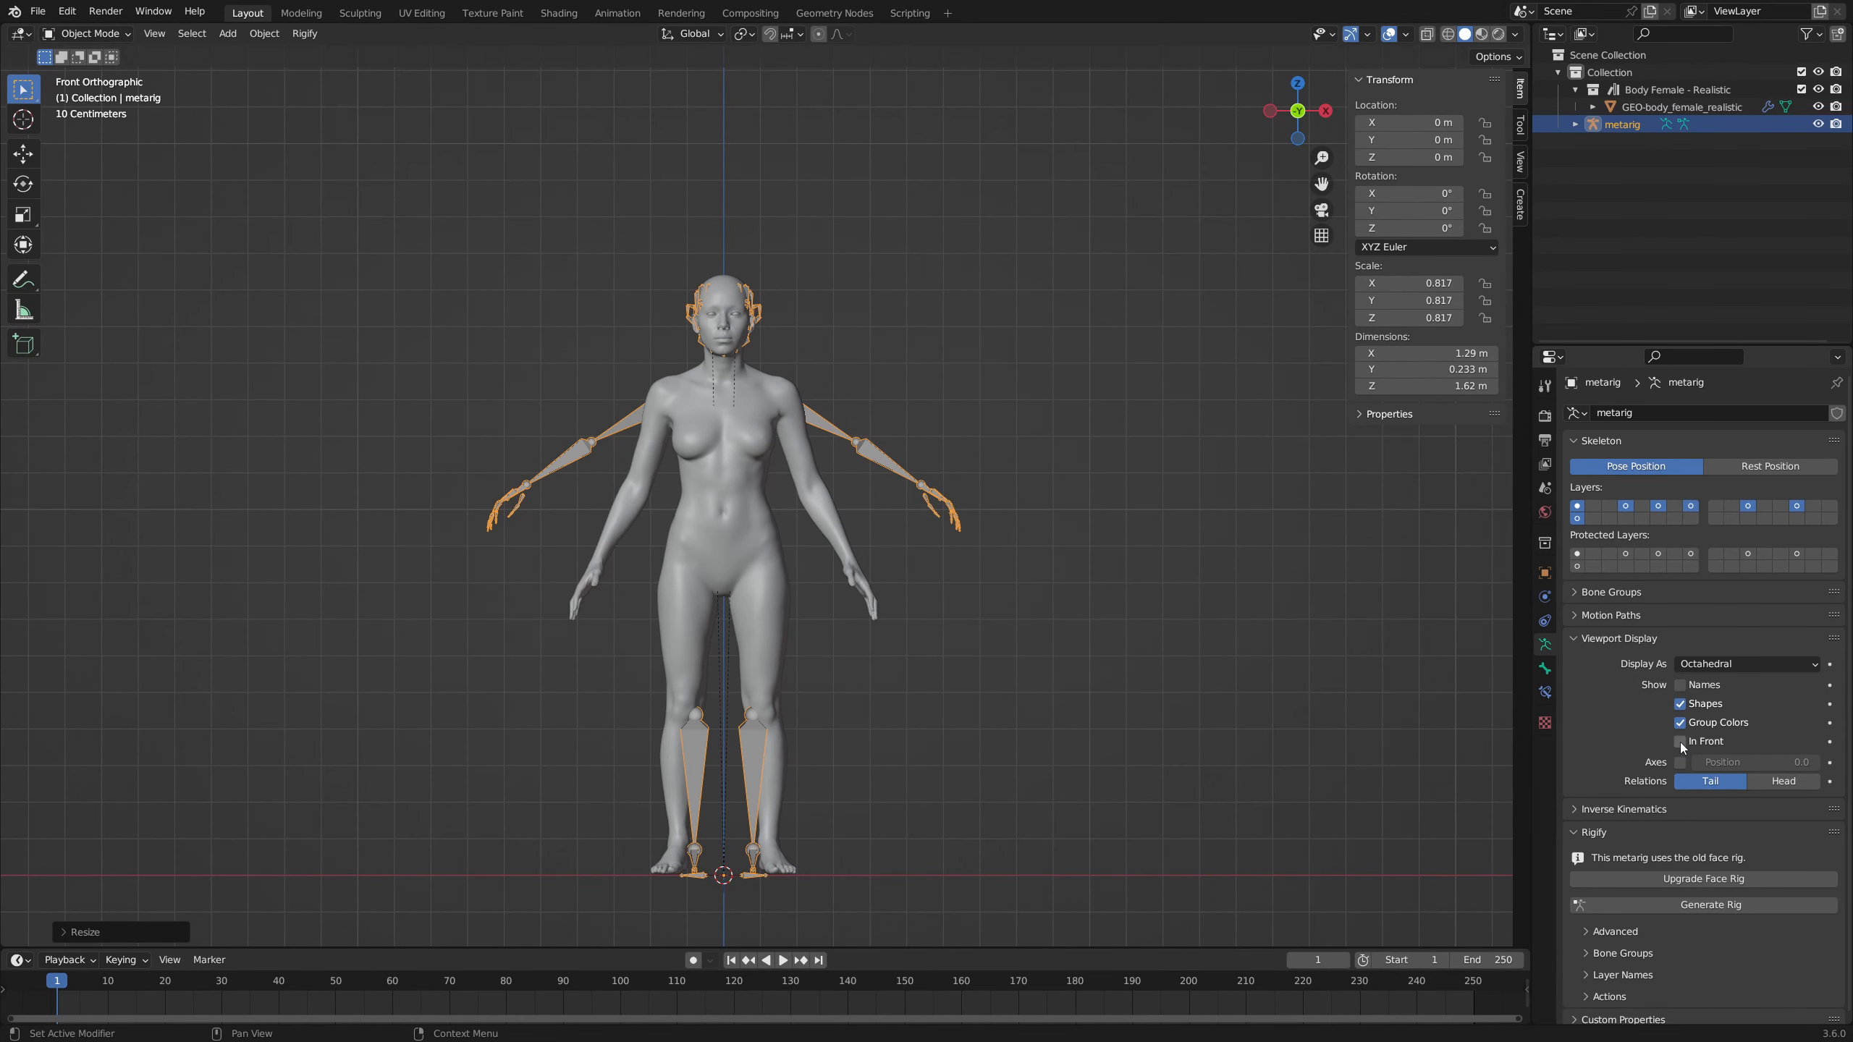
click(1680, 741)
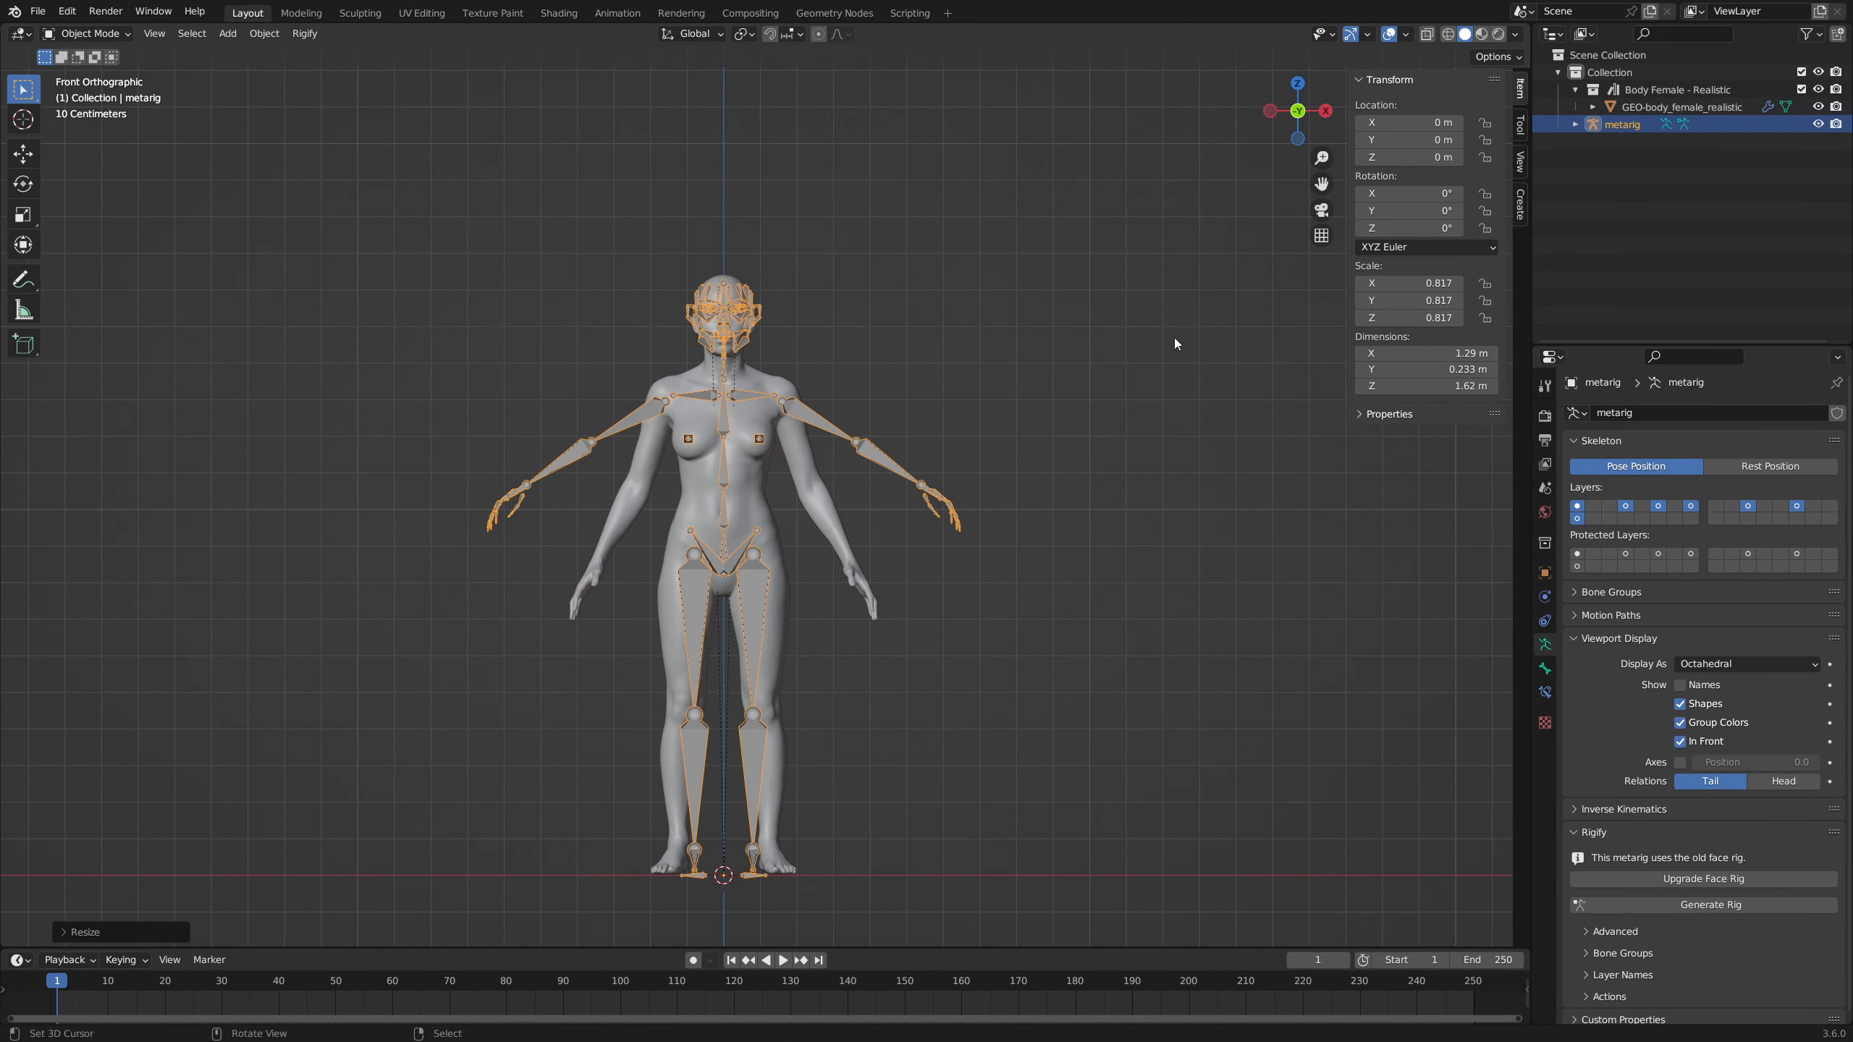
key(ctrl+a)
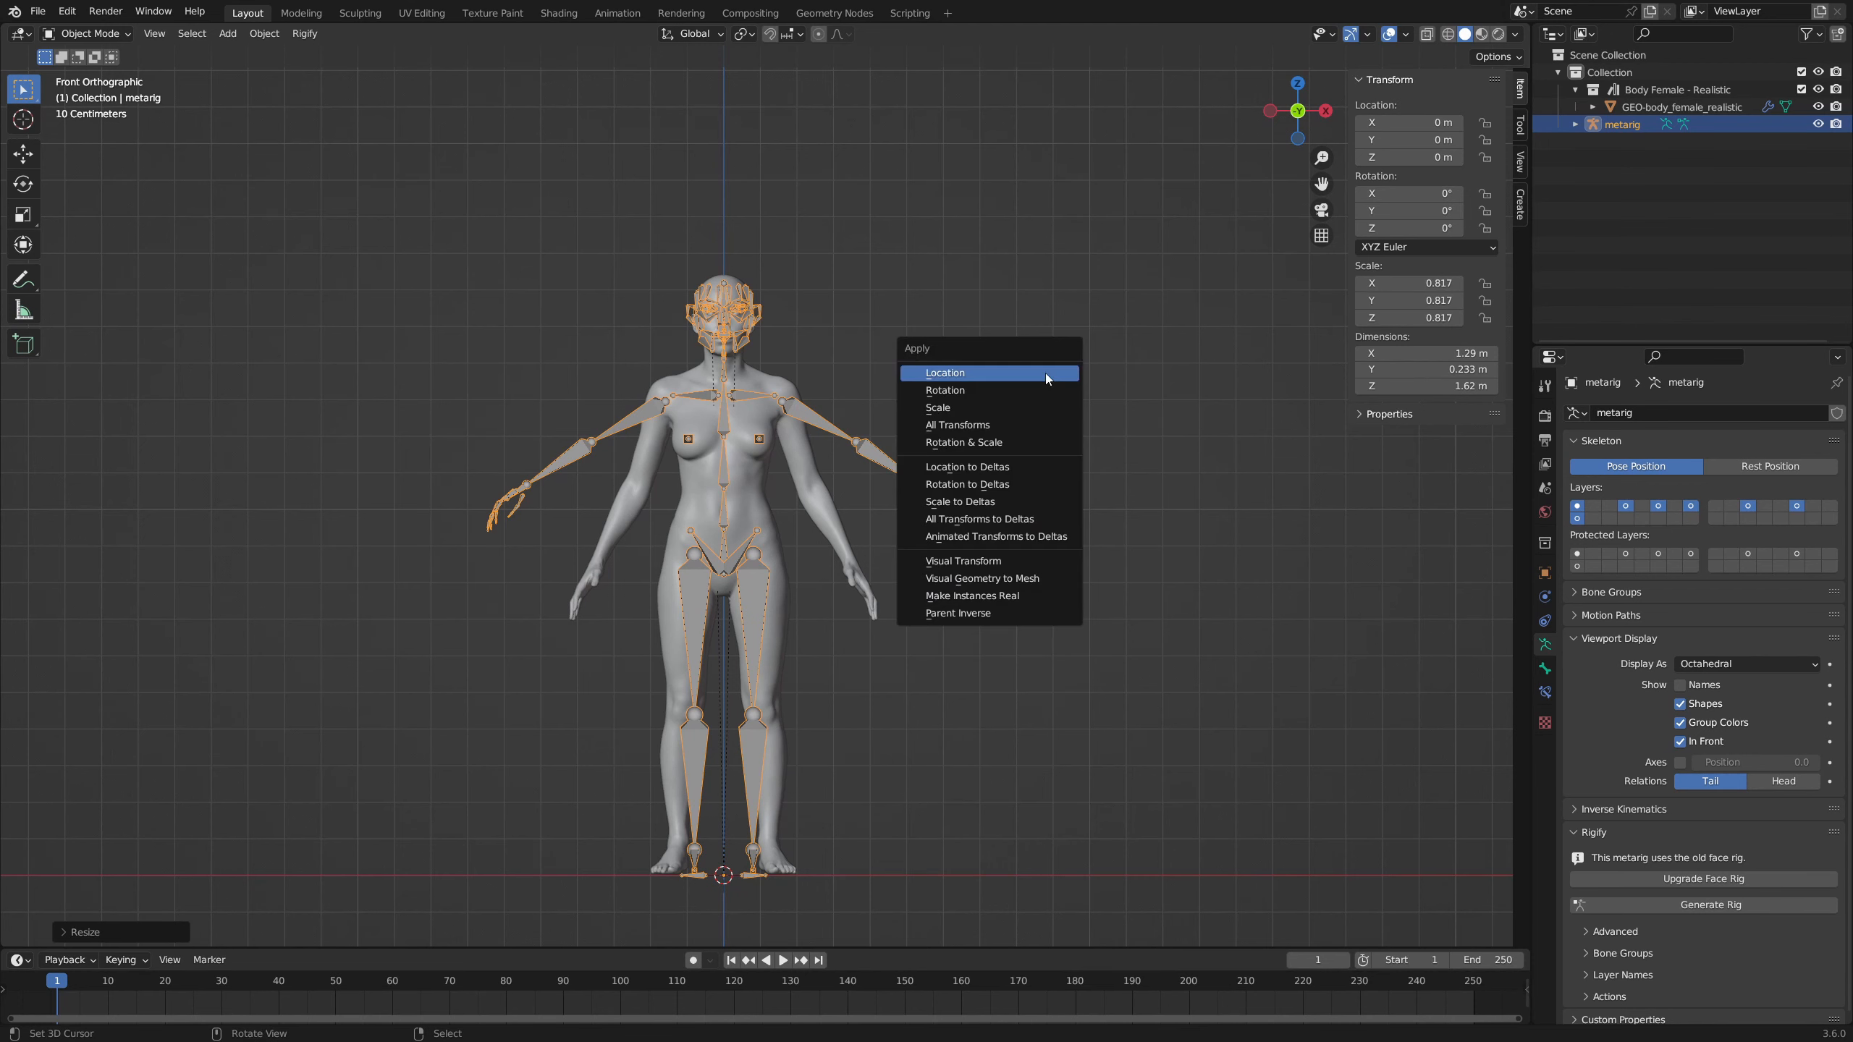
click(1009, 415)
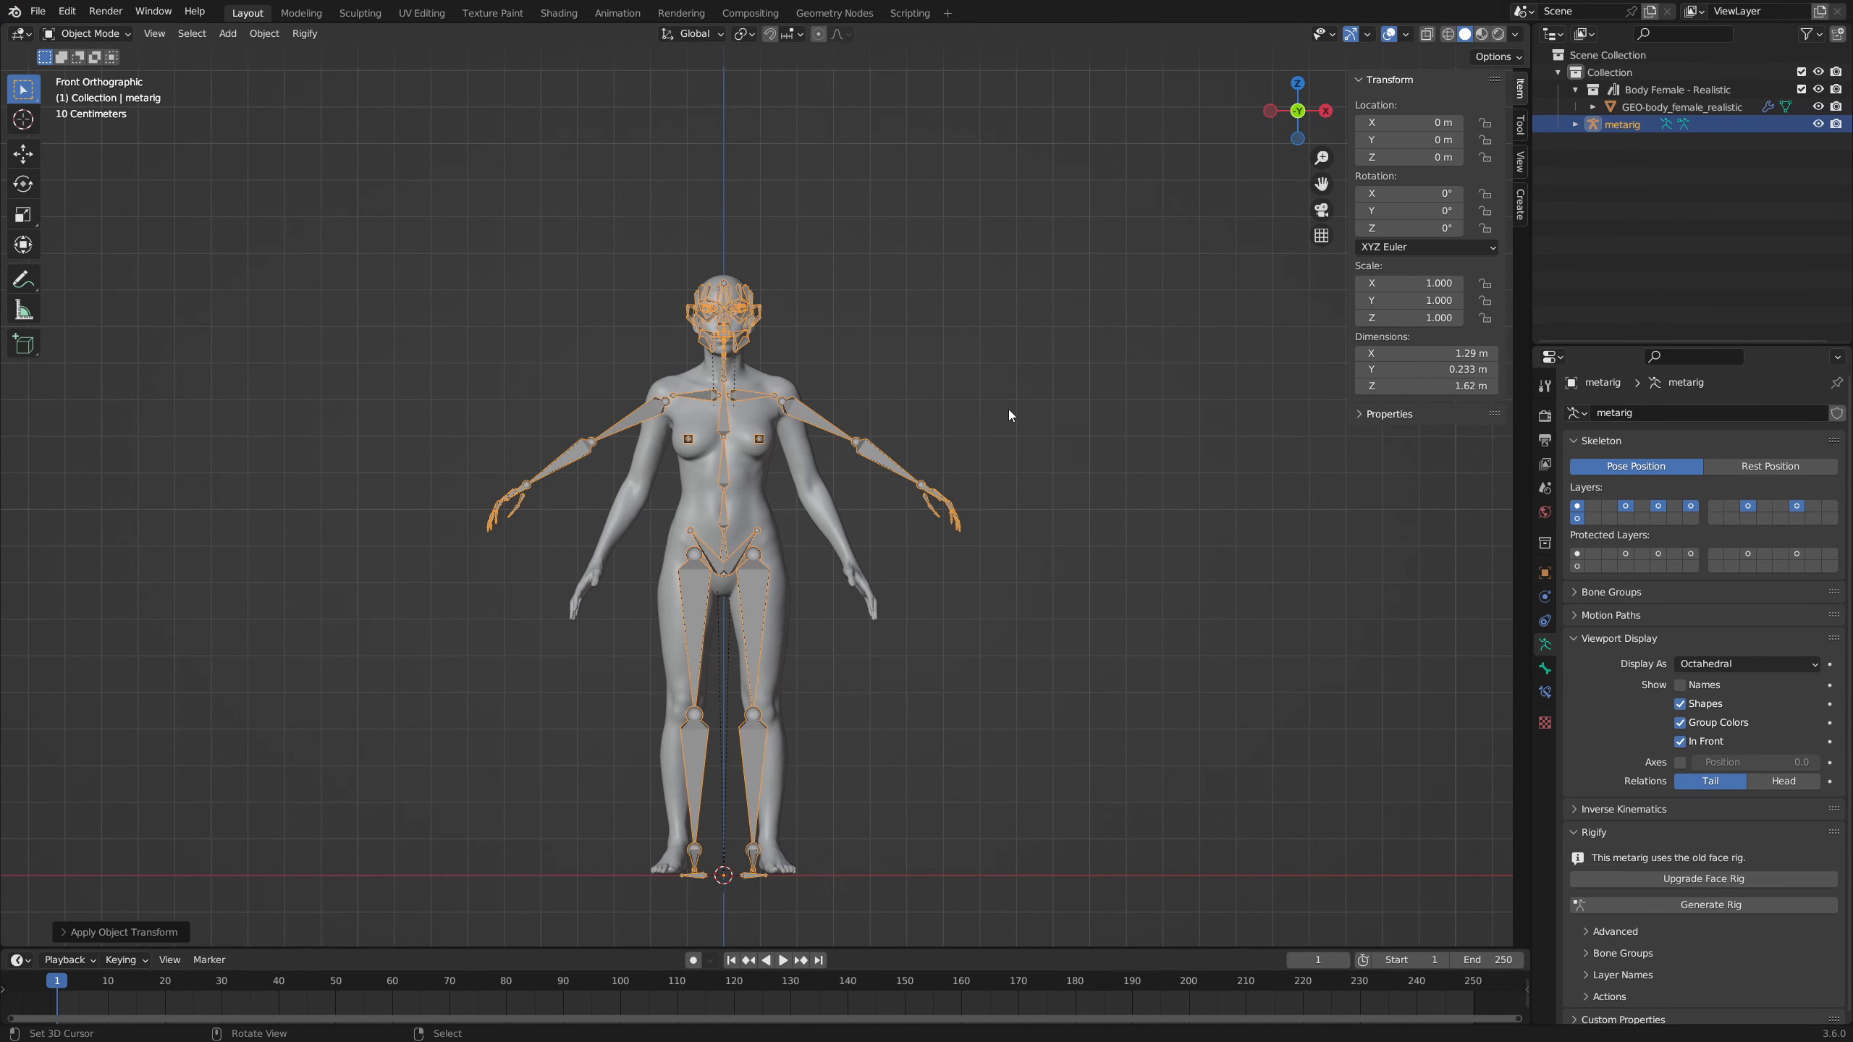
Enable X-axis mirroring in the metarig's Edit Mode and move the left elbow and wrist joints onto the body's arm
middle_drag(1009, 411, 1014, 413)
key(Tab)
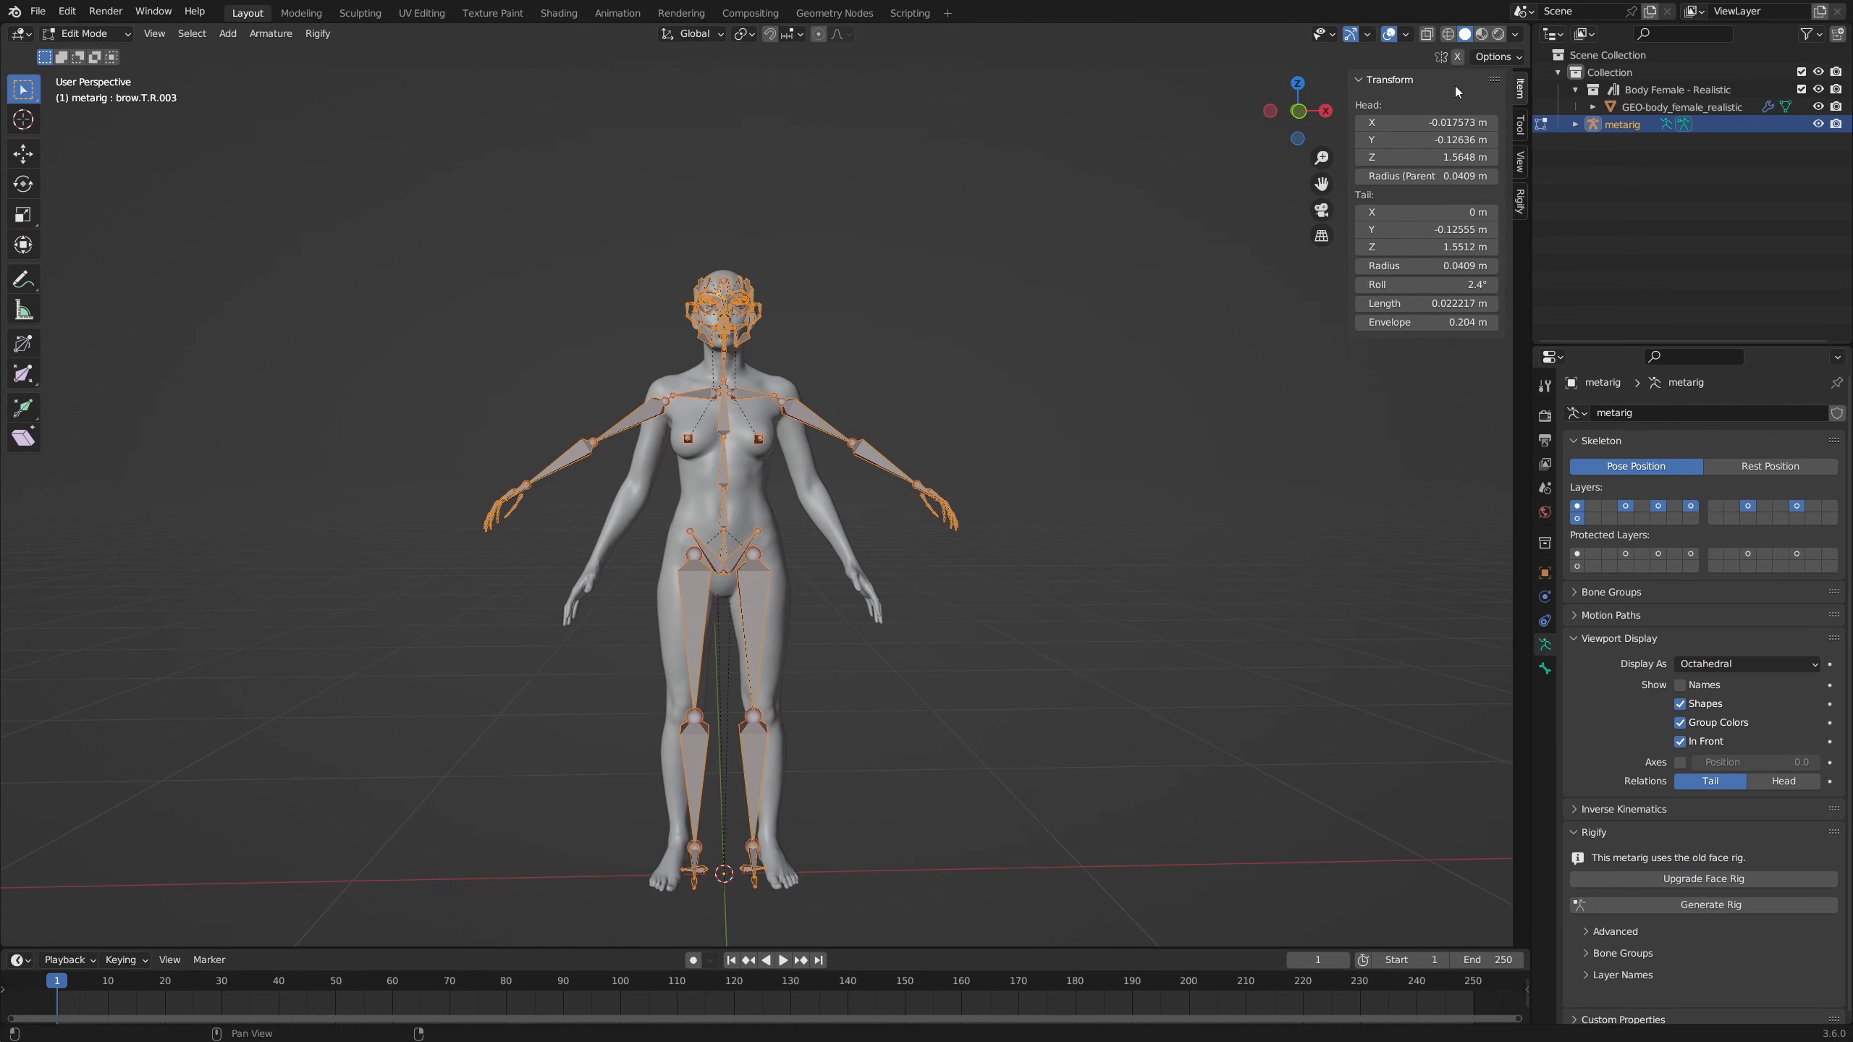
click(1457, 57)
click(876, 460)
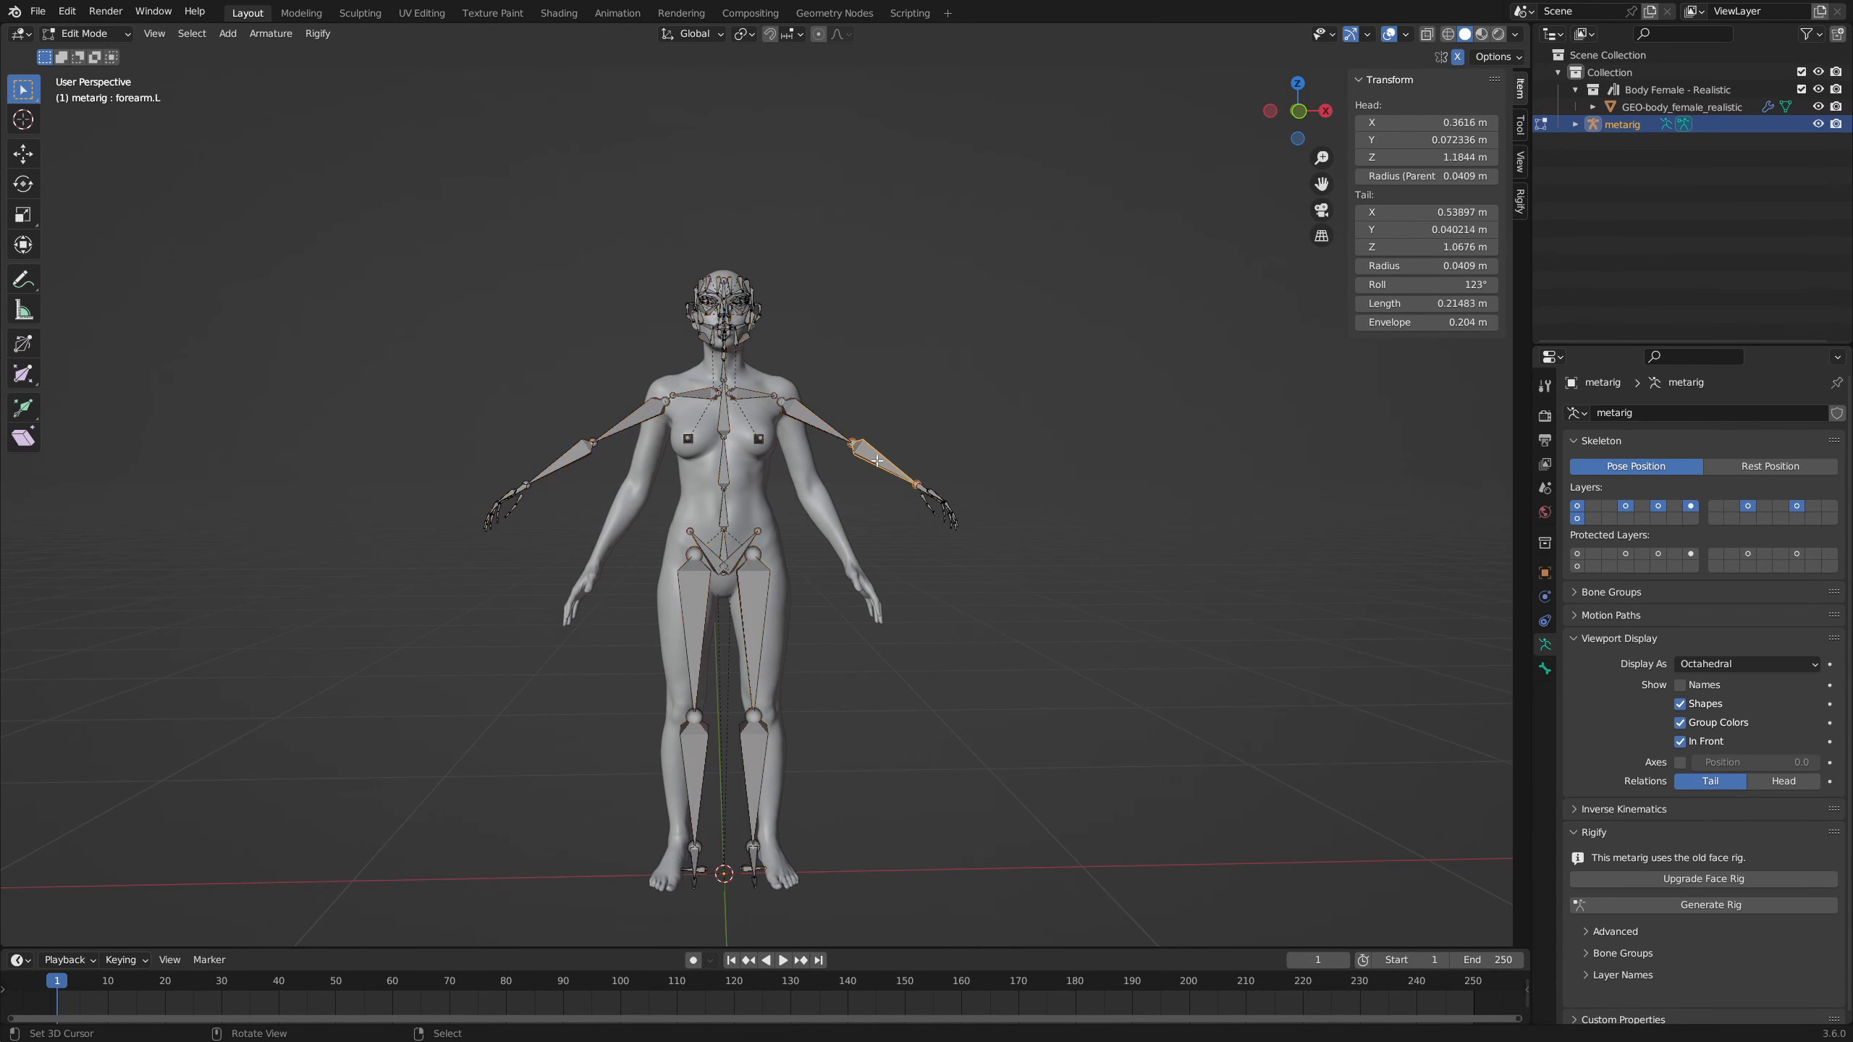
scroll(986, 526, up, 3)
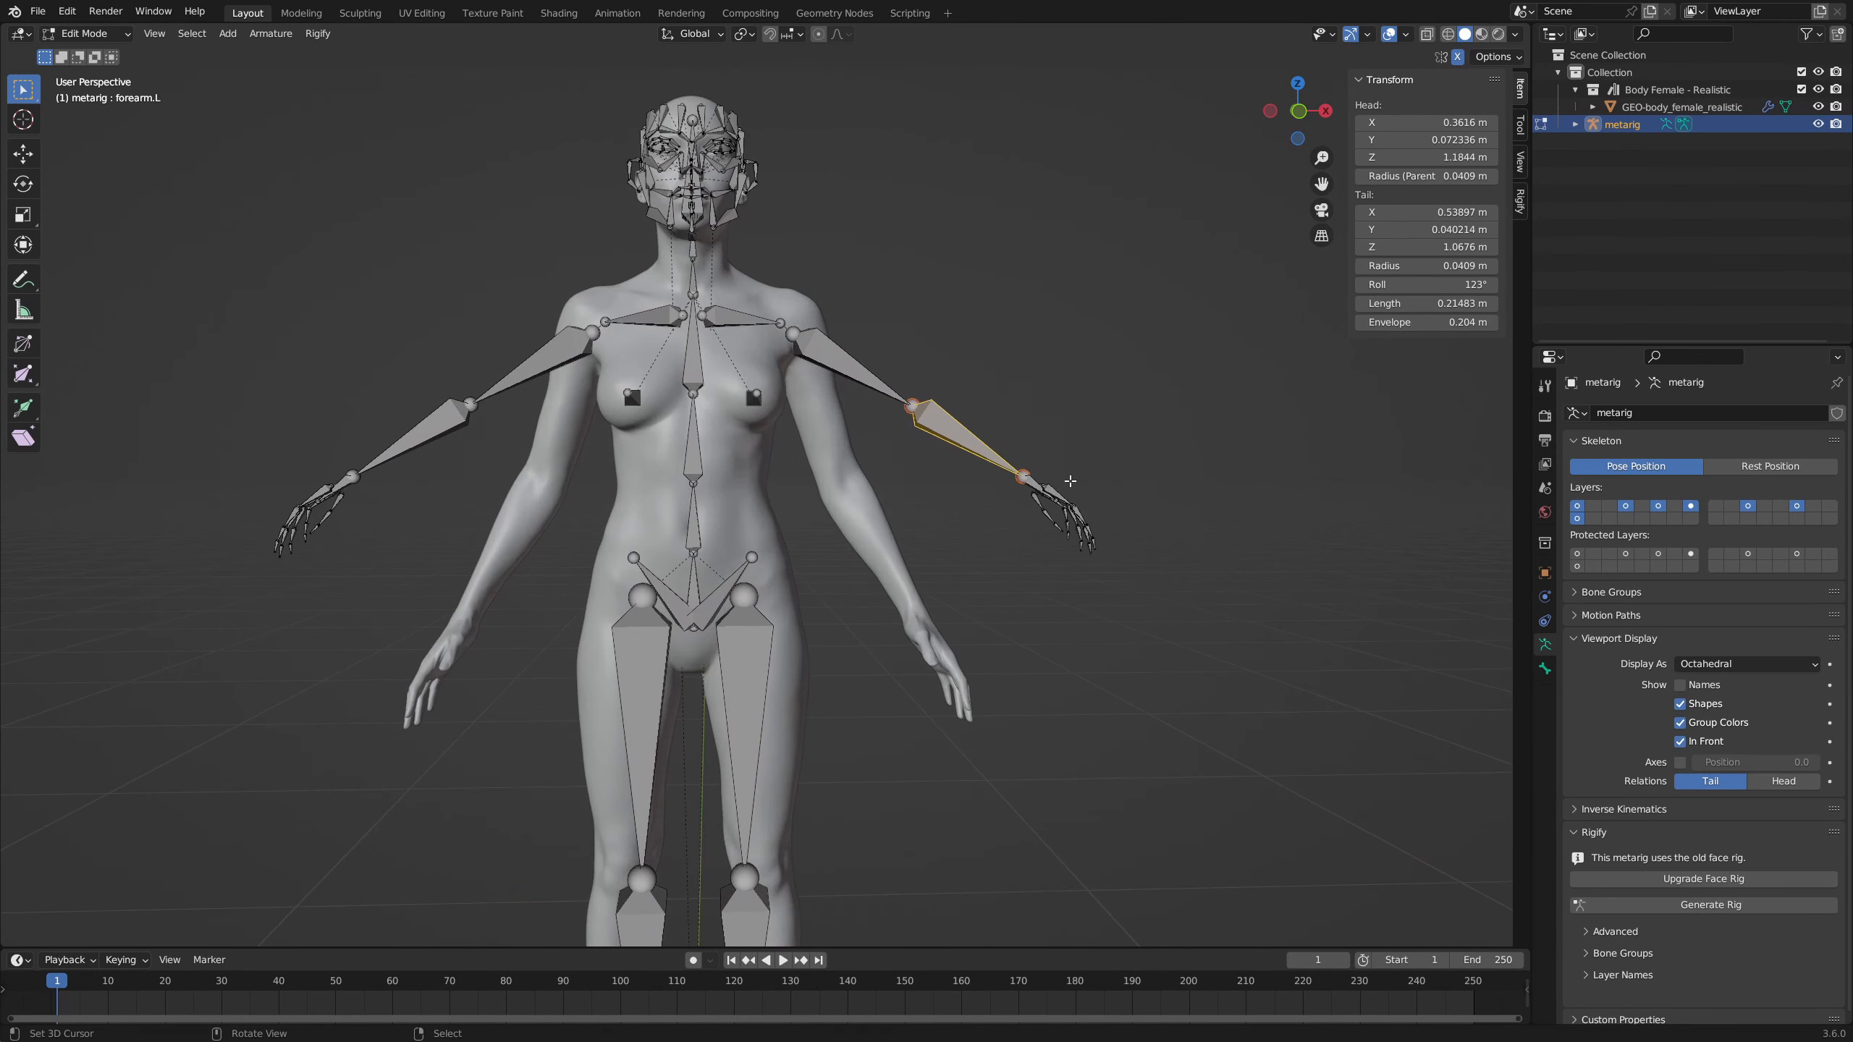
key(g)
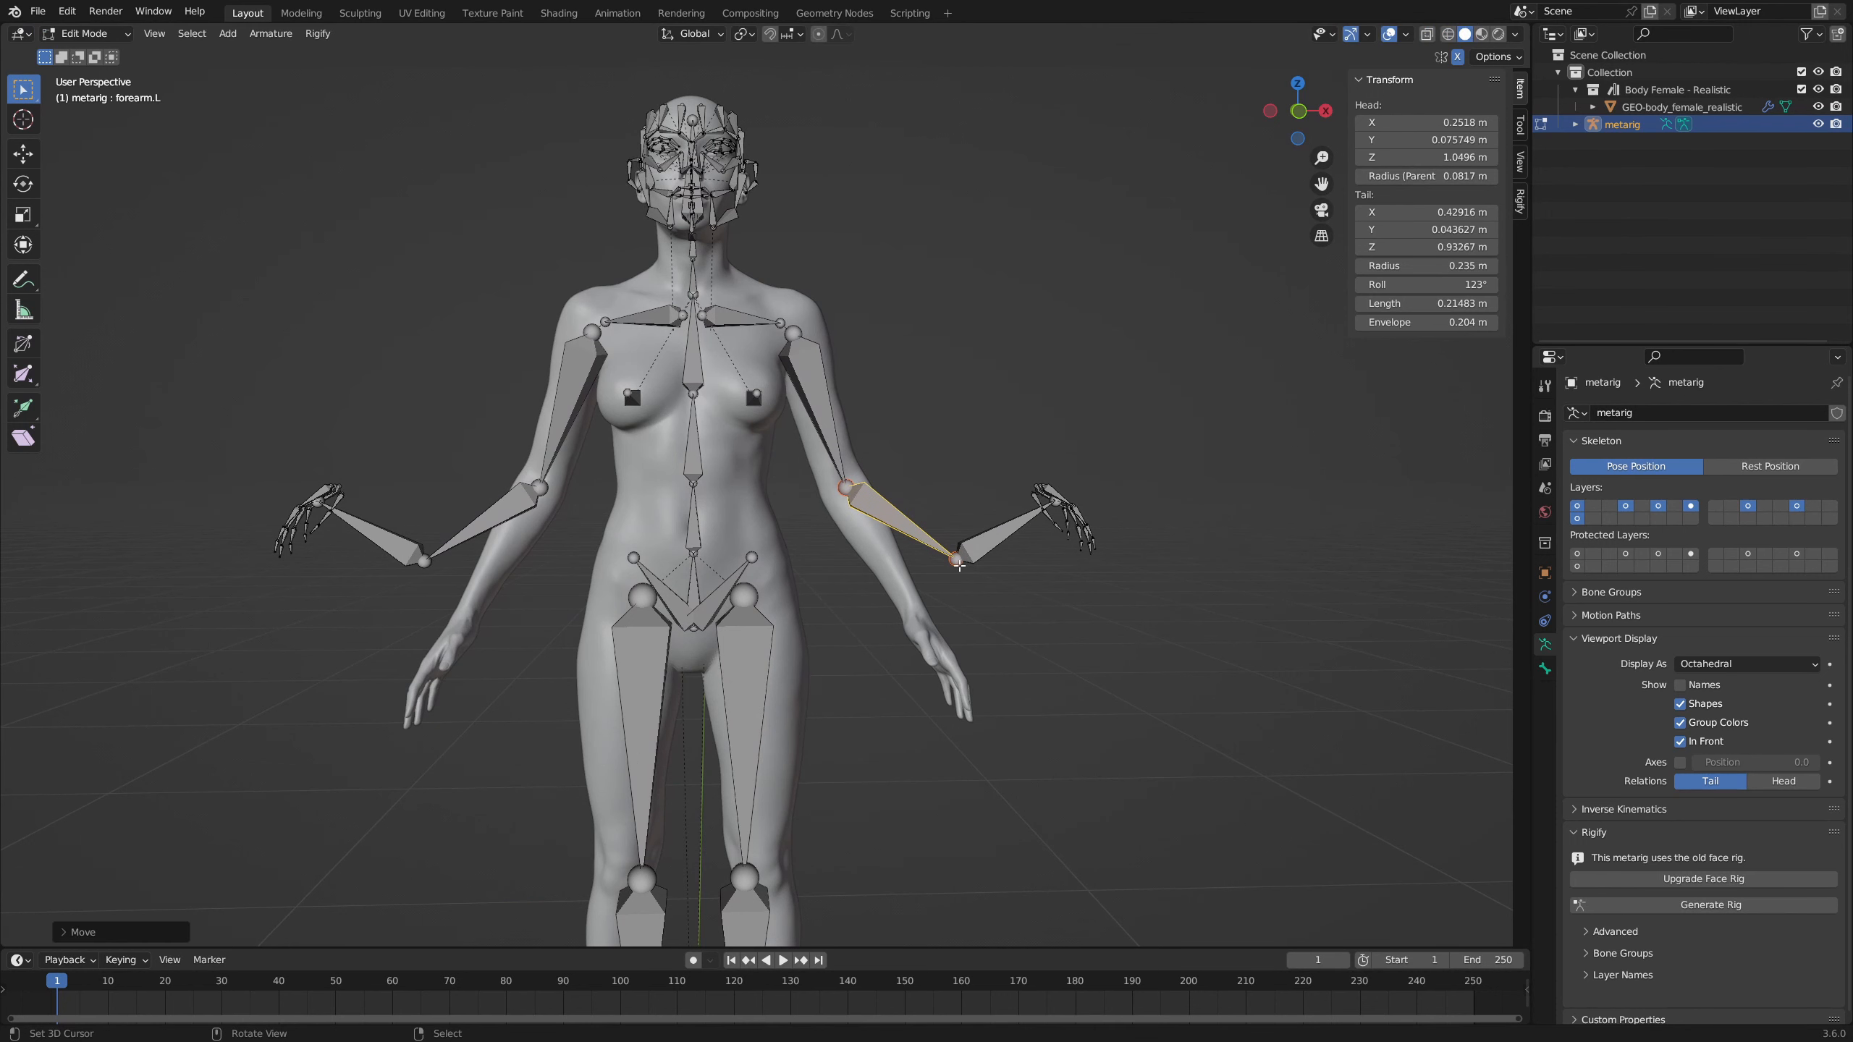
click(913, 621)
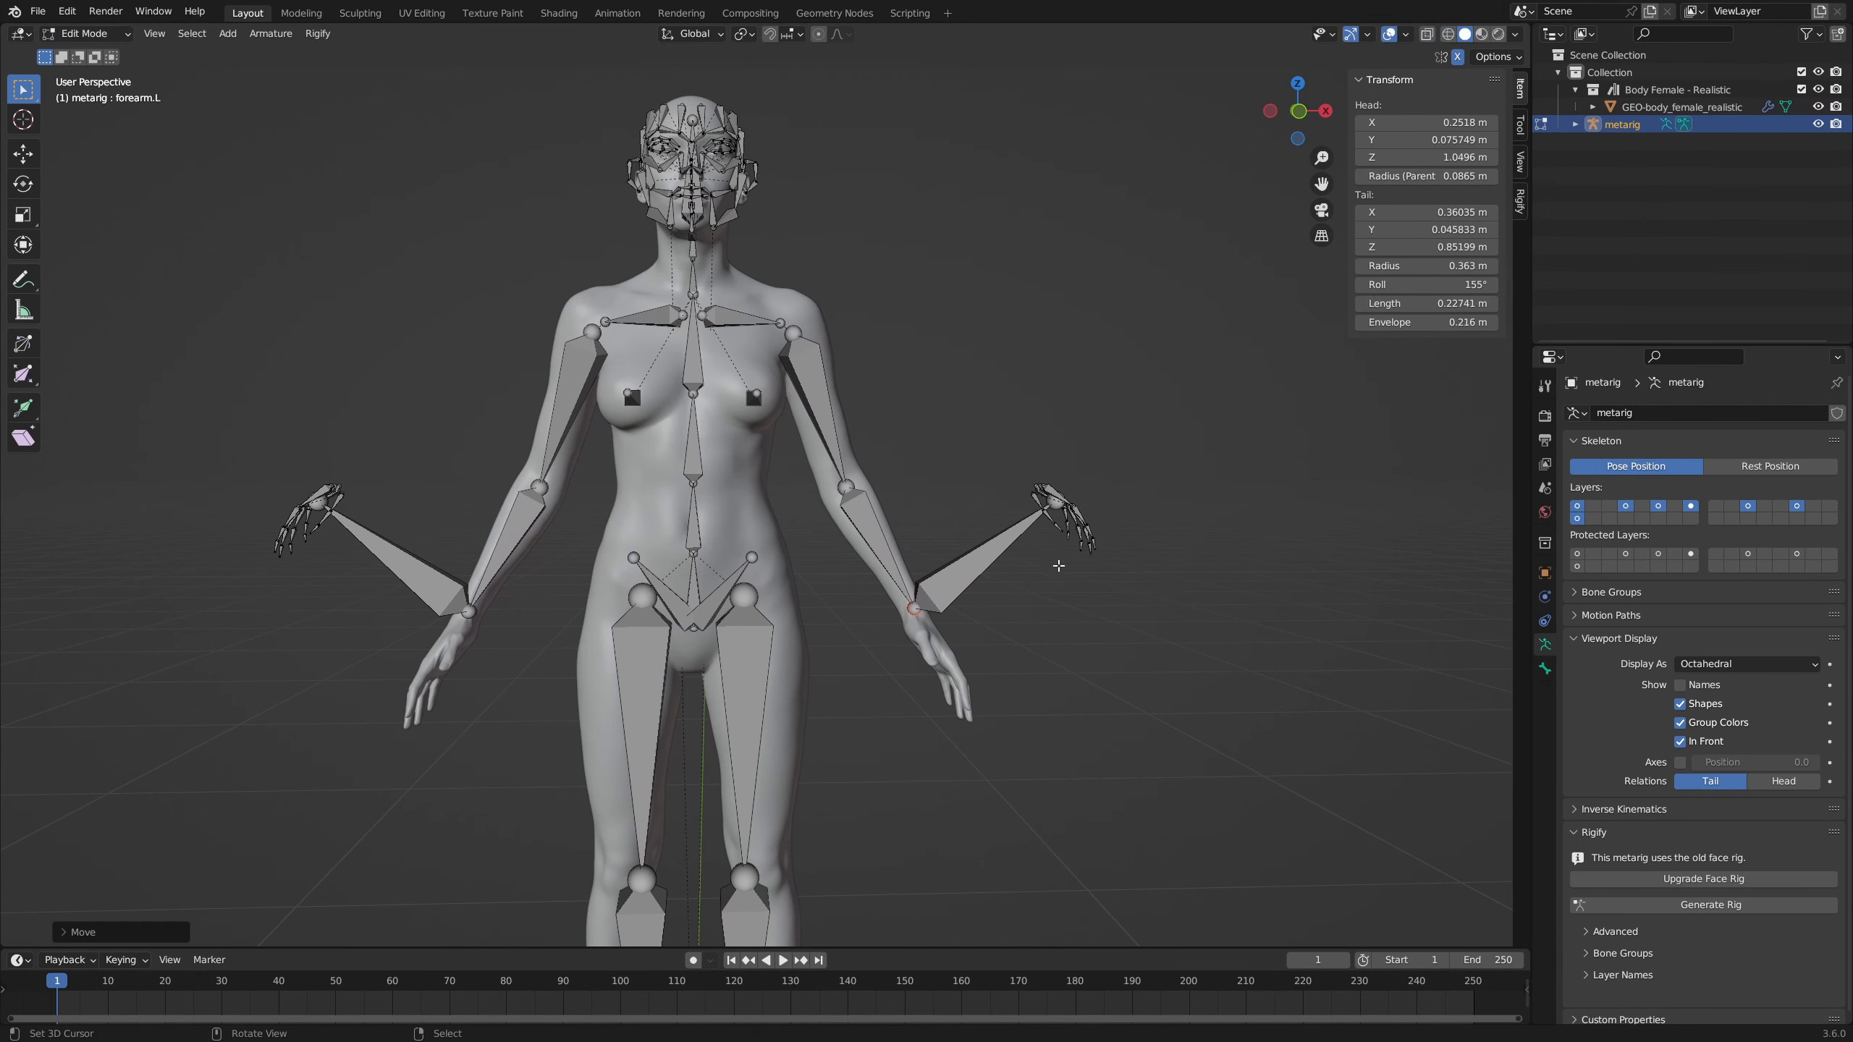
Select the left hand's finger bones and move them down onto the body's hand
key(c)
drag(1079, 509, 1073, 527)
right_click(1104, 497)
key(g)
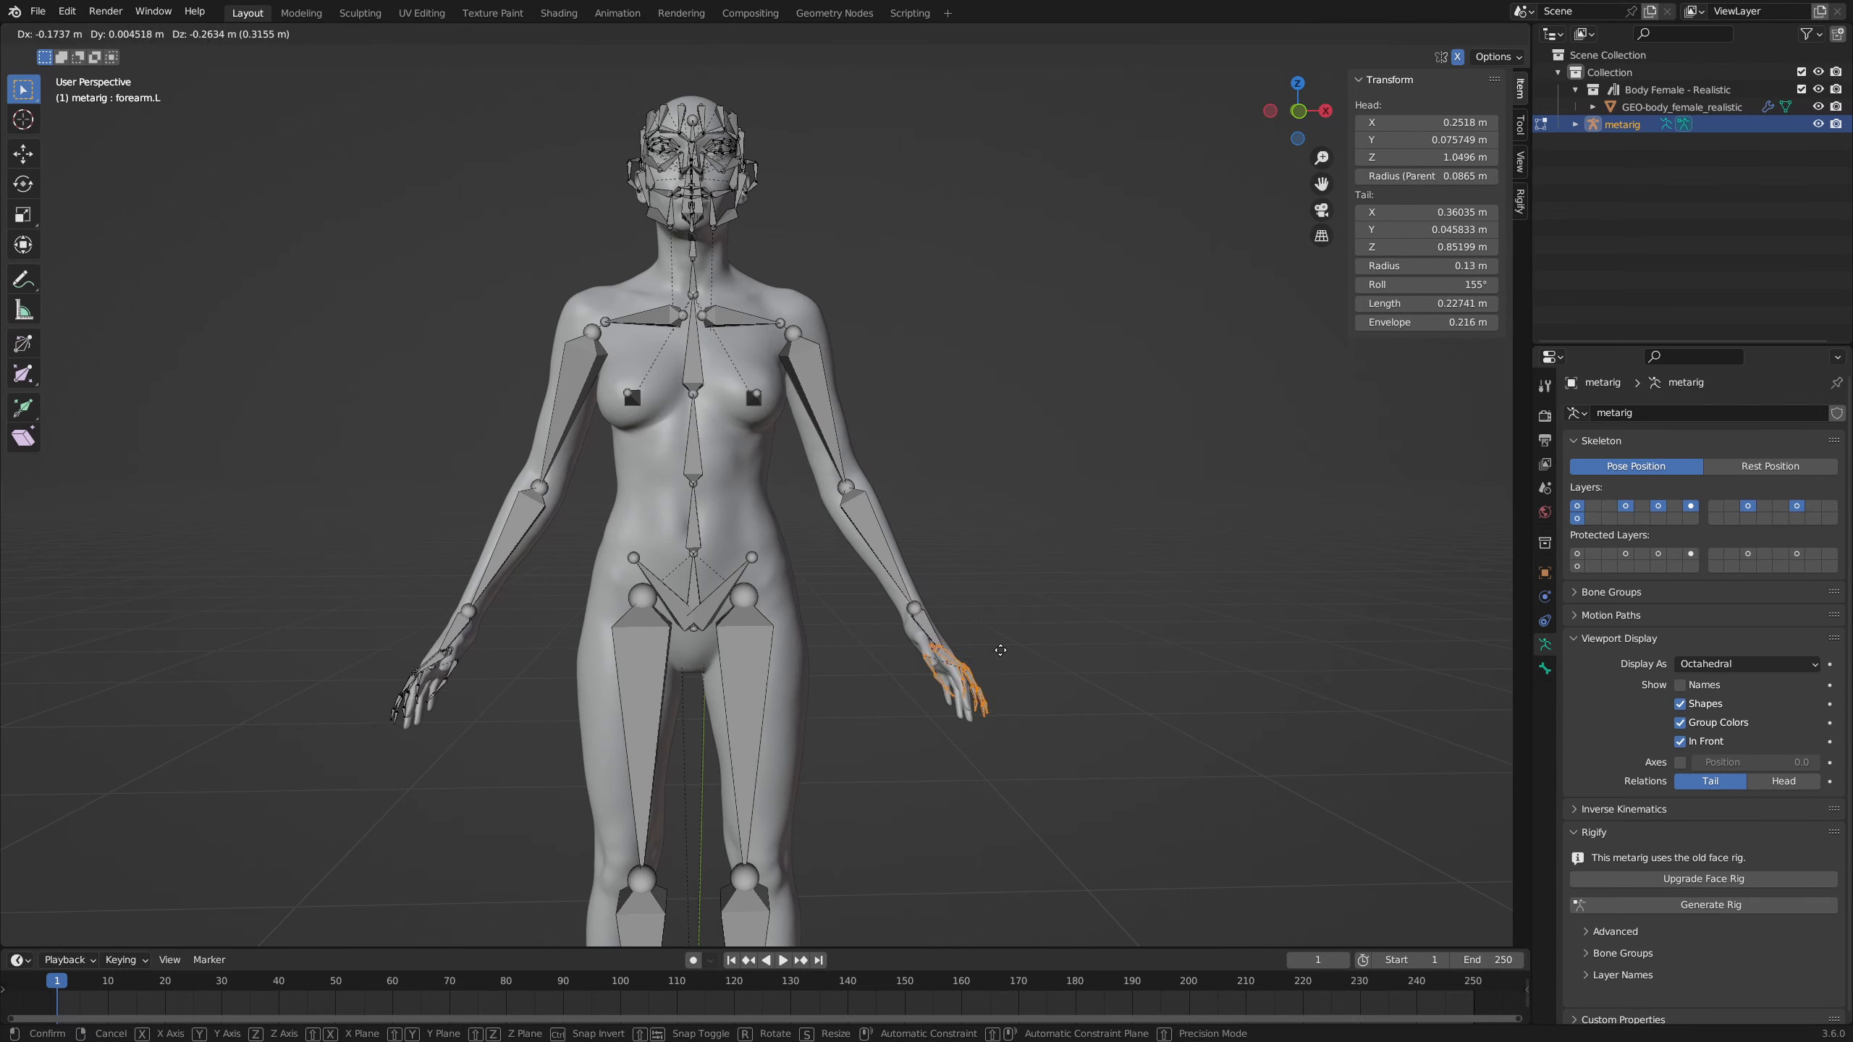
click(997, 650)
Align the finger bones with the body's hand in the right orthographic view
middle_drag(997, 647, 839, 587)
key(KP_5)
key(KP_3)
key(g)
click(792, 636)
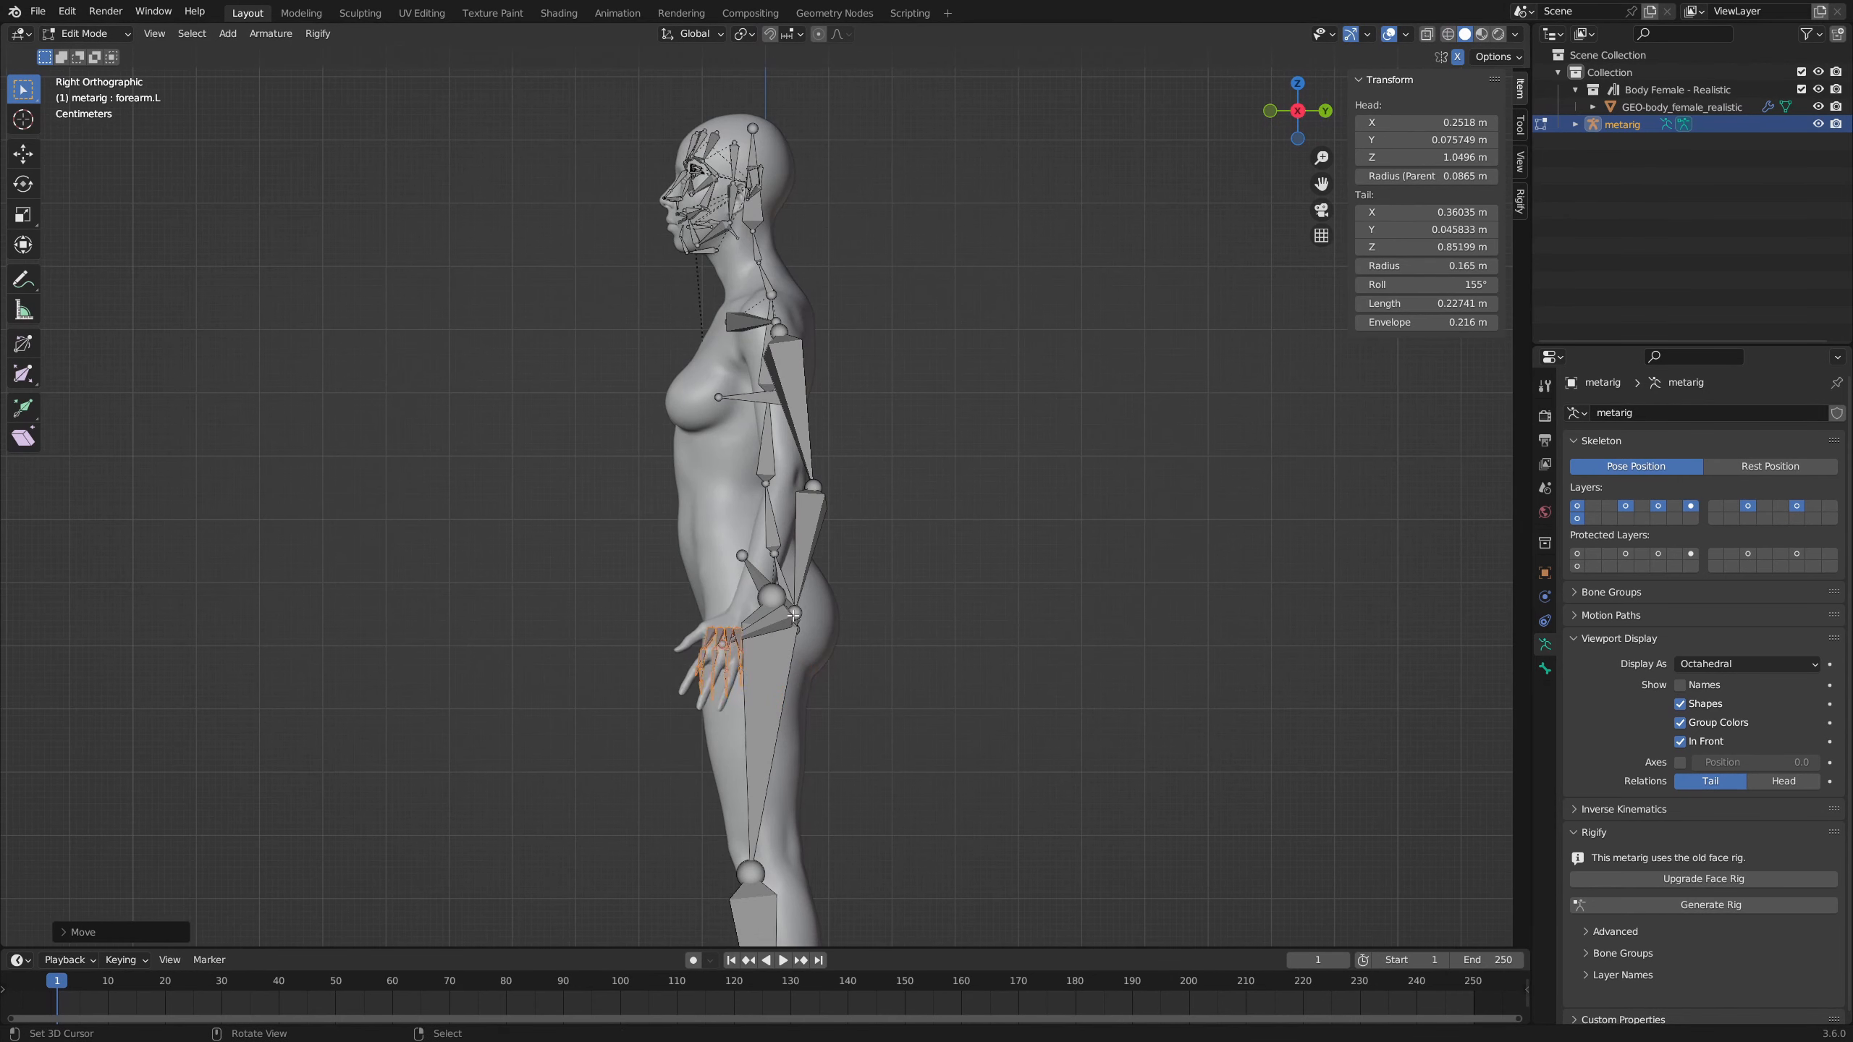
Move the wrist and elbow joints forward in side view to fit them inside the body's arm
right_click(795, 613)
key(g)
click(748, 611)
right_click(805, 492)
key(g)
click(795, 493)
key(KP_1)
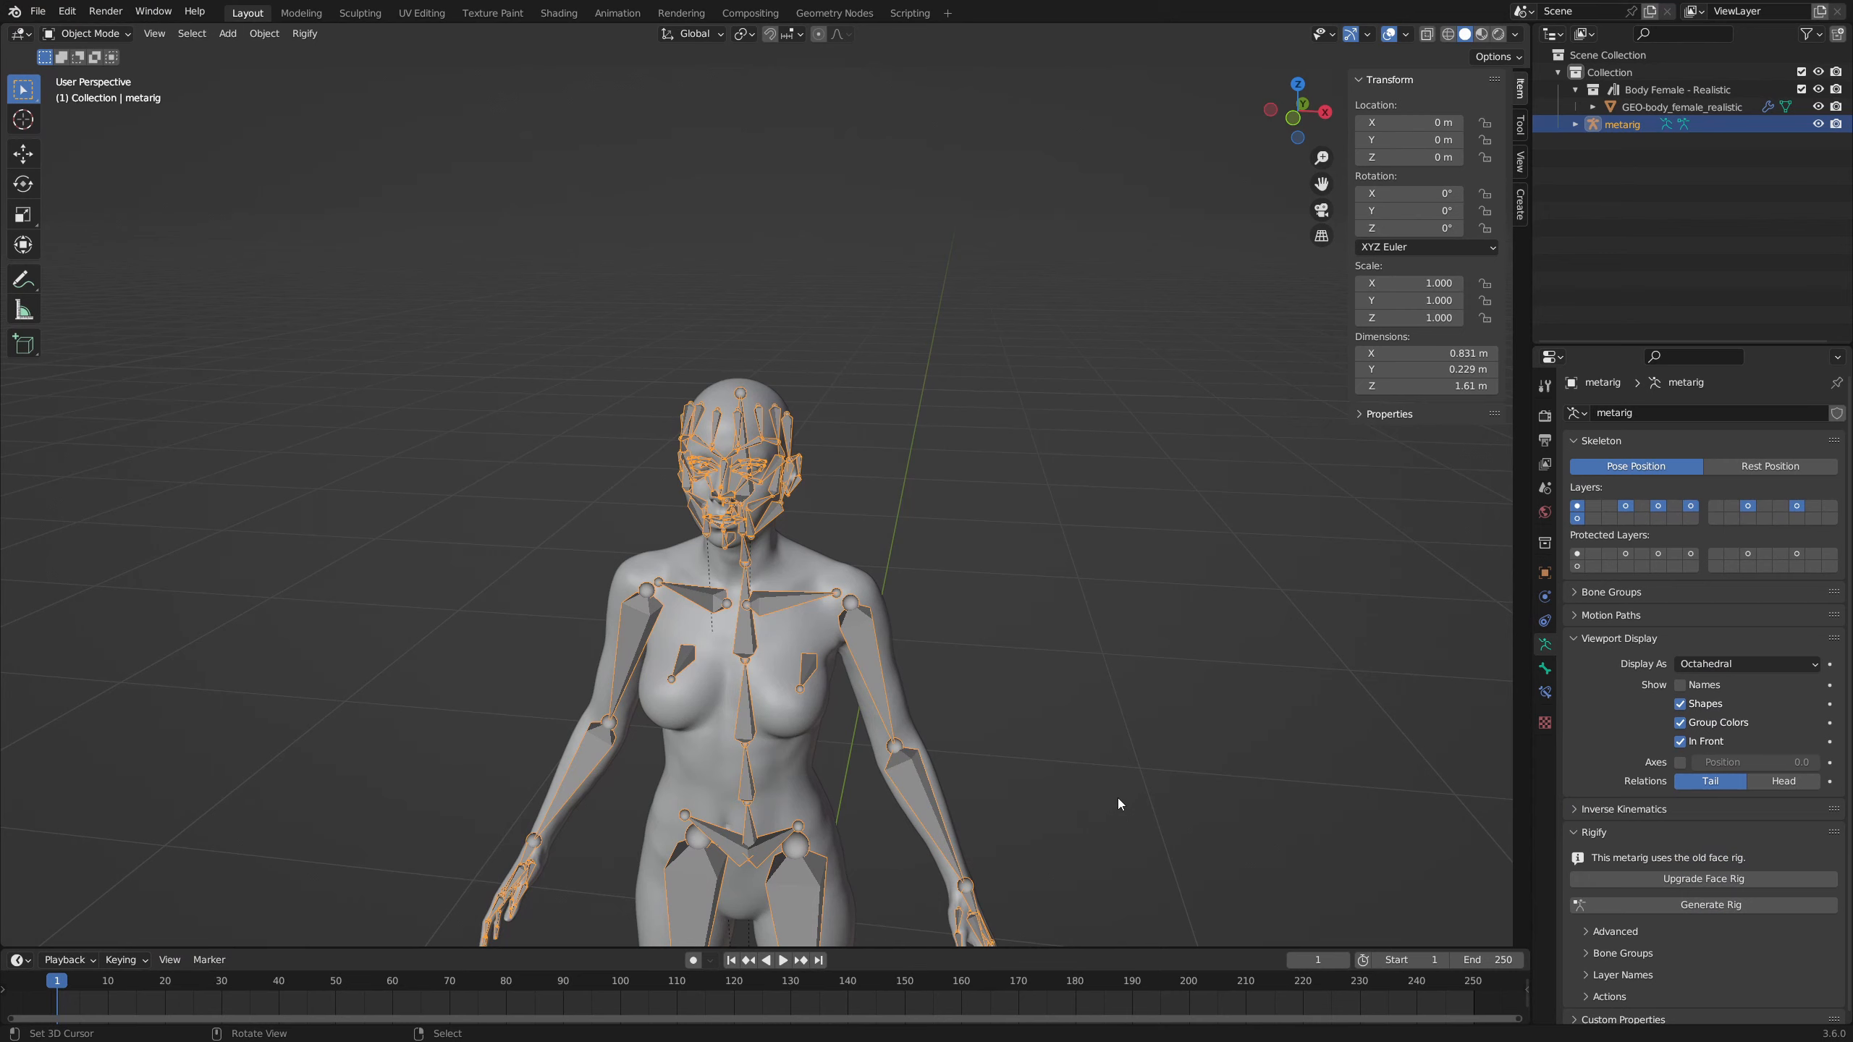
Generate the control rig from the fitted metarig and hide the metarig in the viewport
middle_drag(1118, 797, 1196, 516)
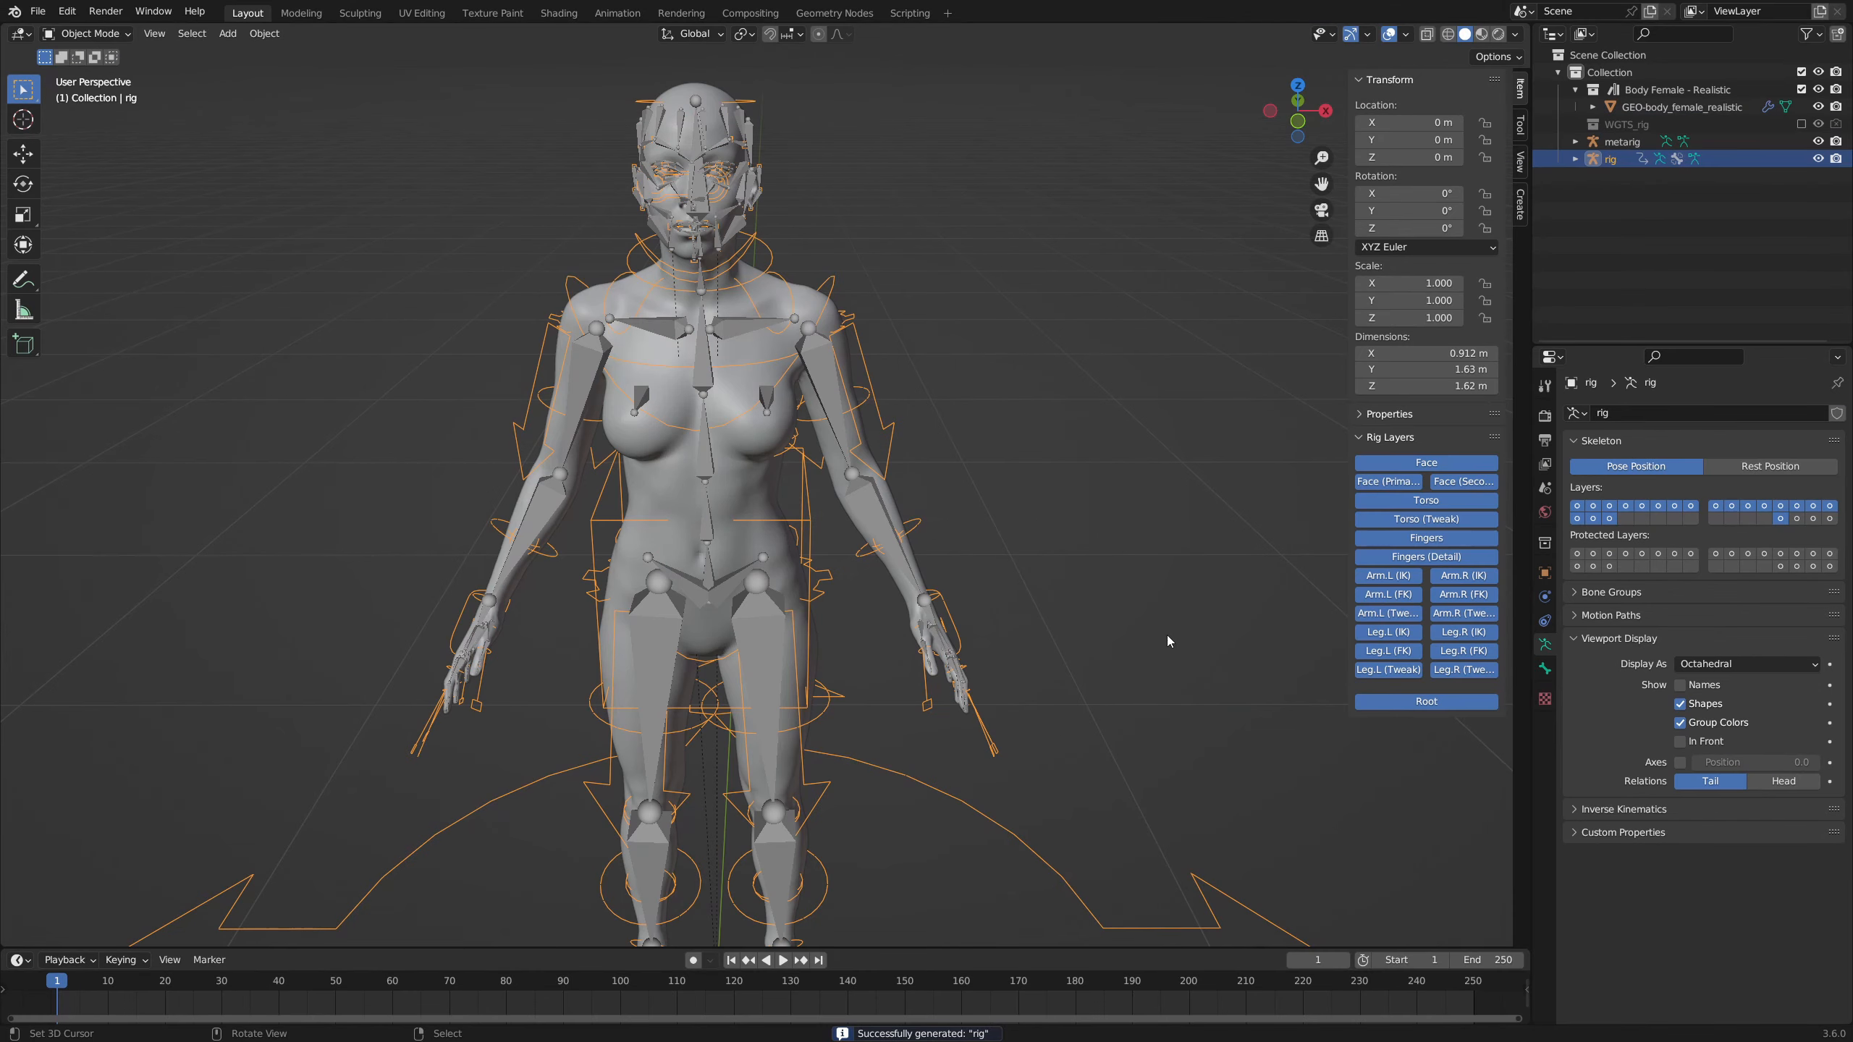
middle_drag(1167, 634, 1276, 584)
click(1819, 141)
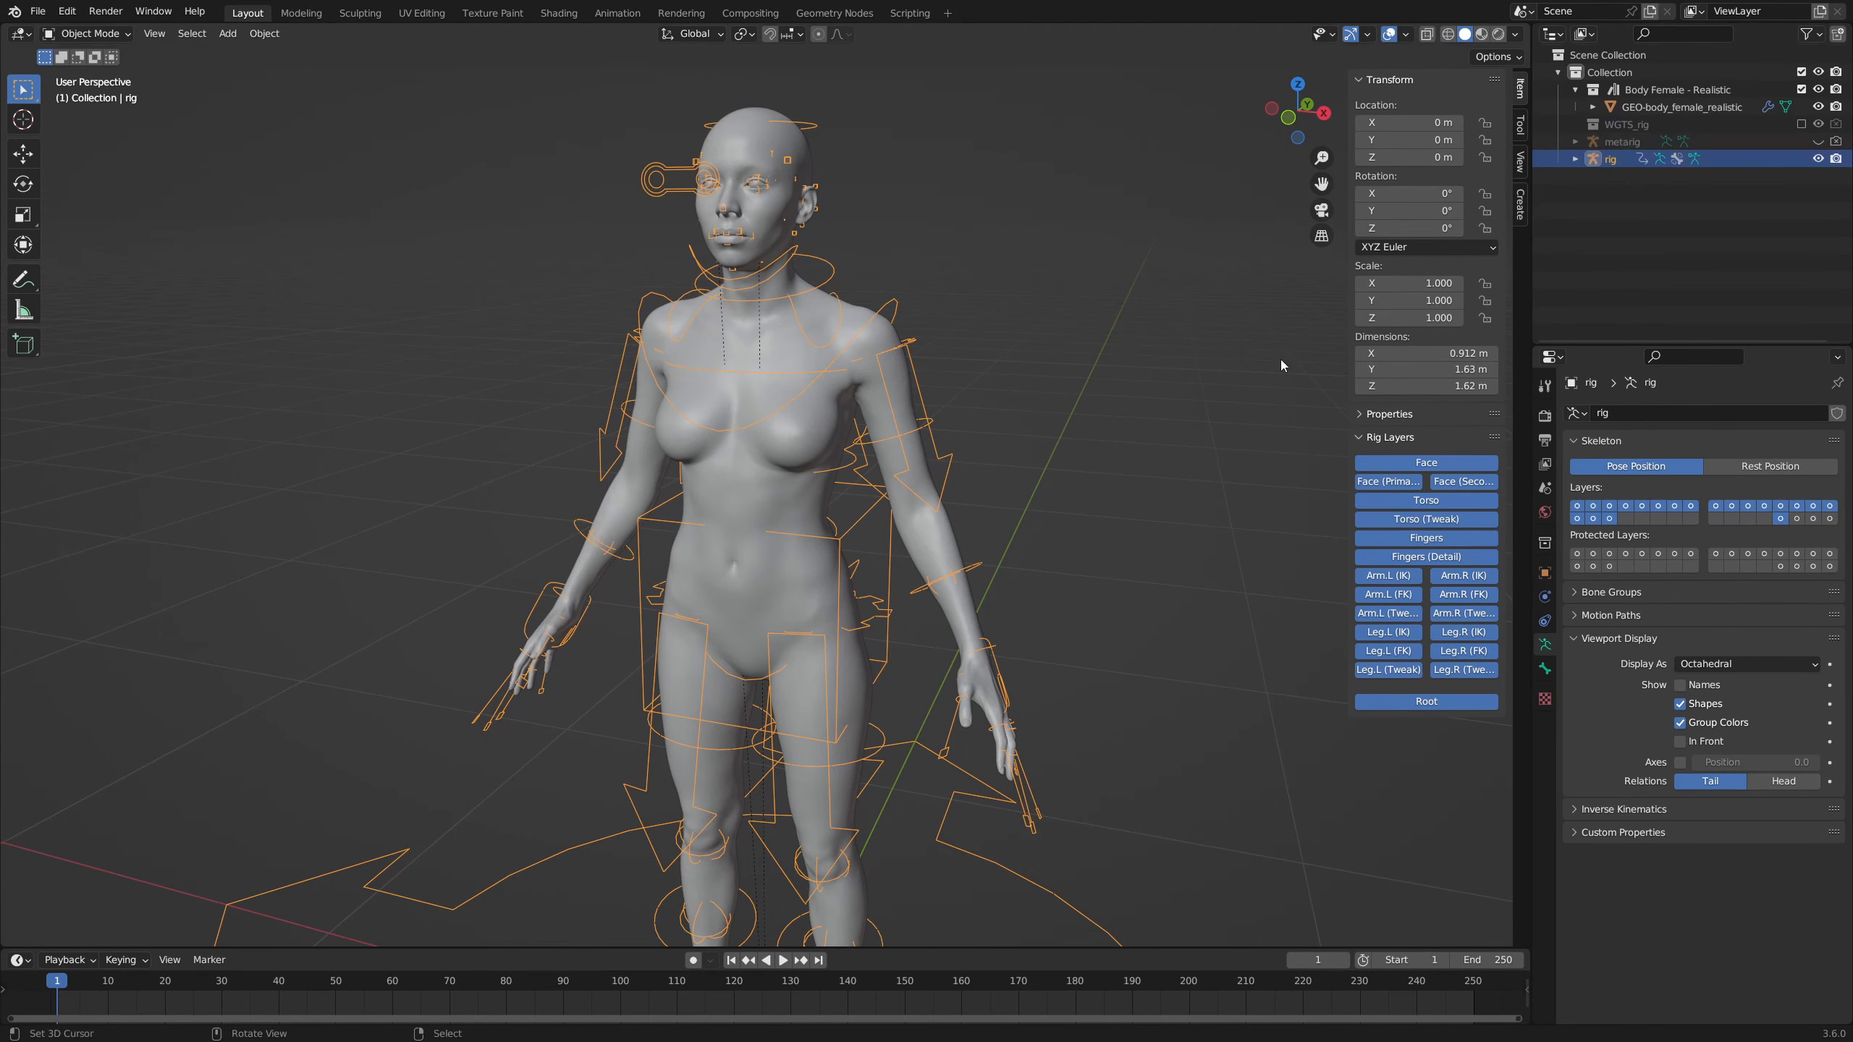
Parent the female body mesh to the generated rig with Automatic Weights and switch the rig to Pose Mode
click(881, 338)
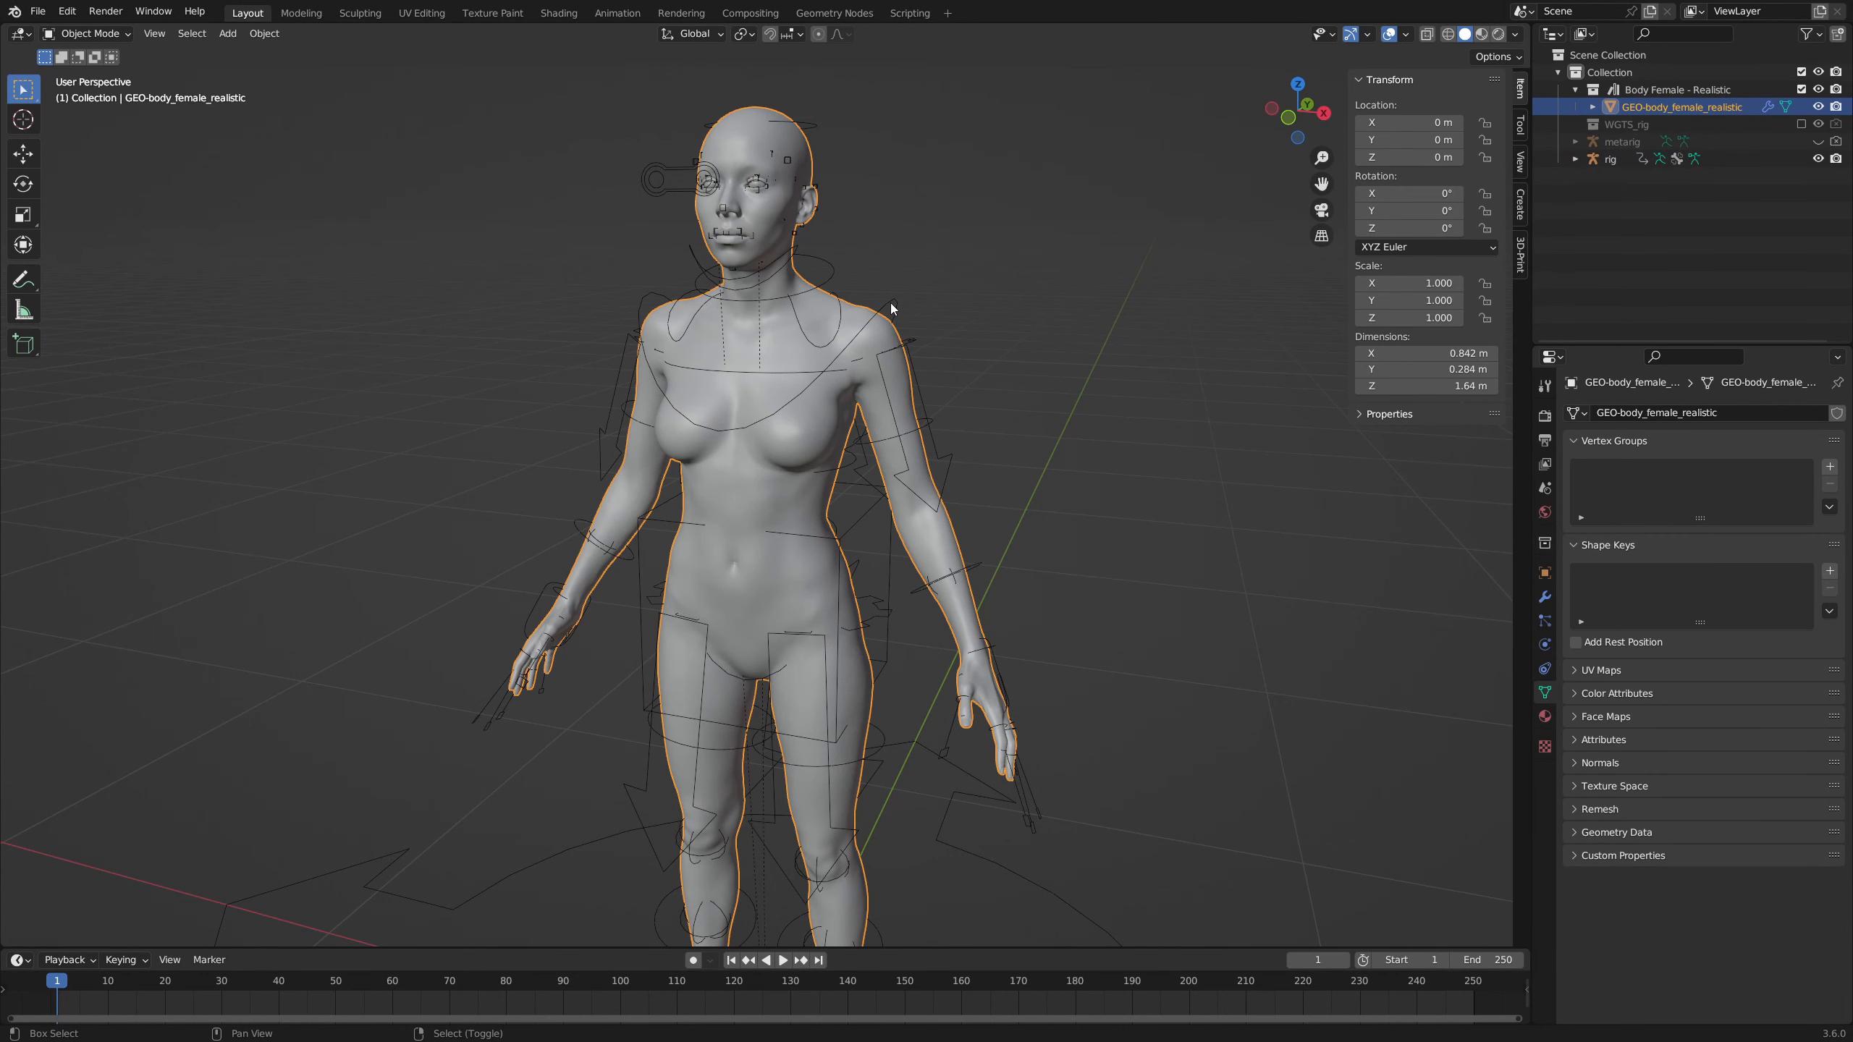
shift+click(891, 308)
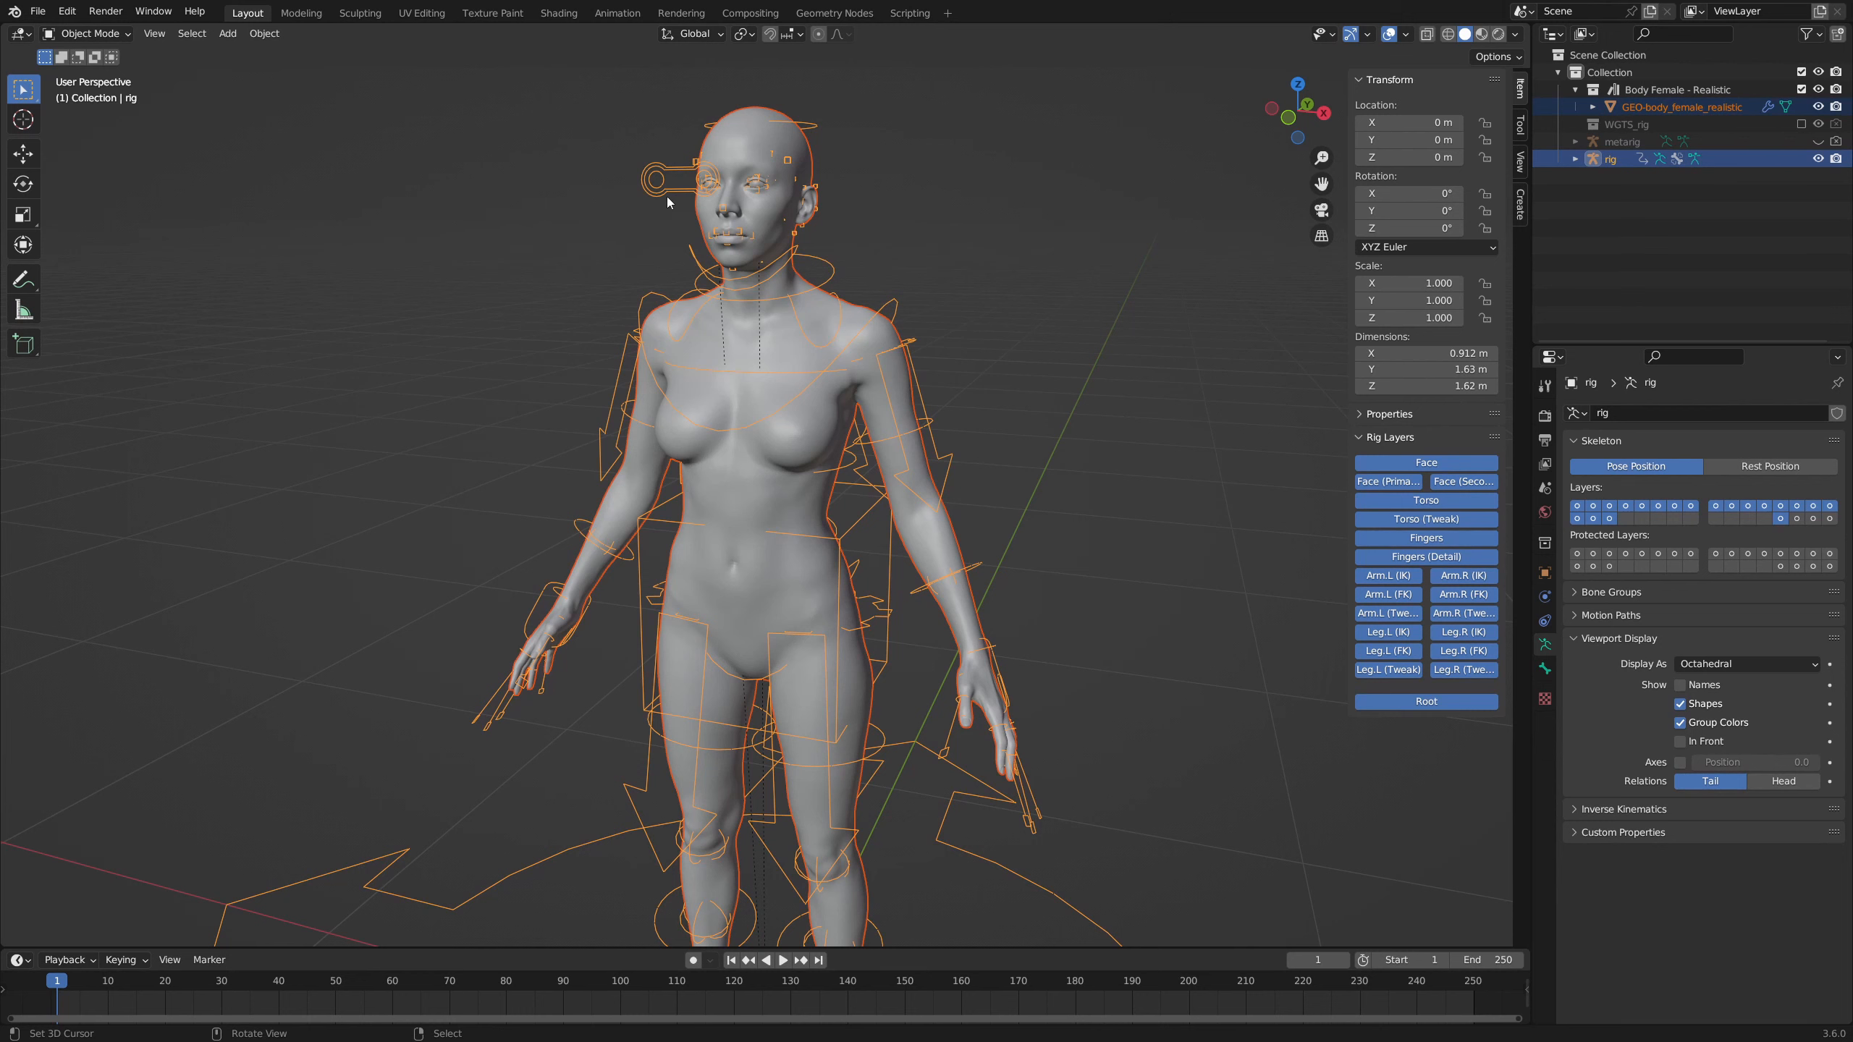
key(ctrl+p)
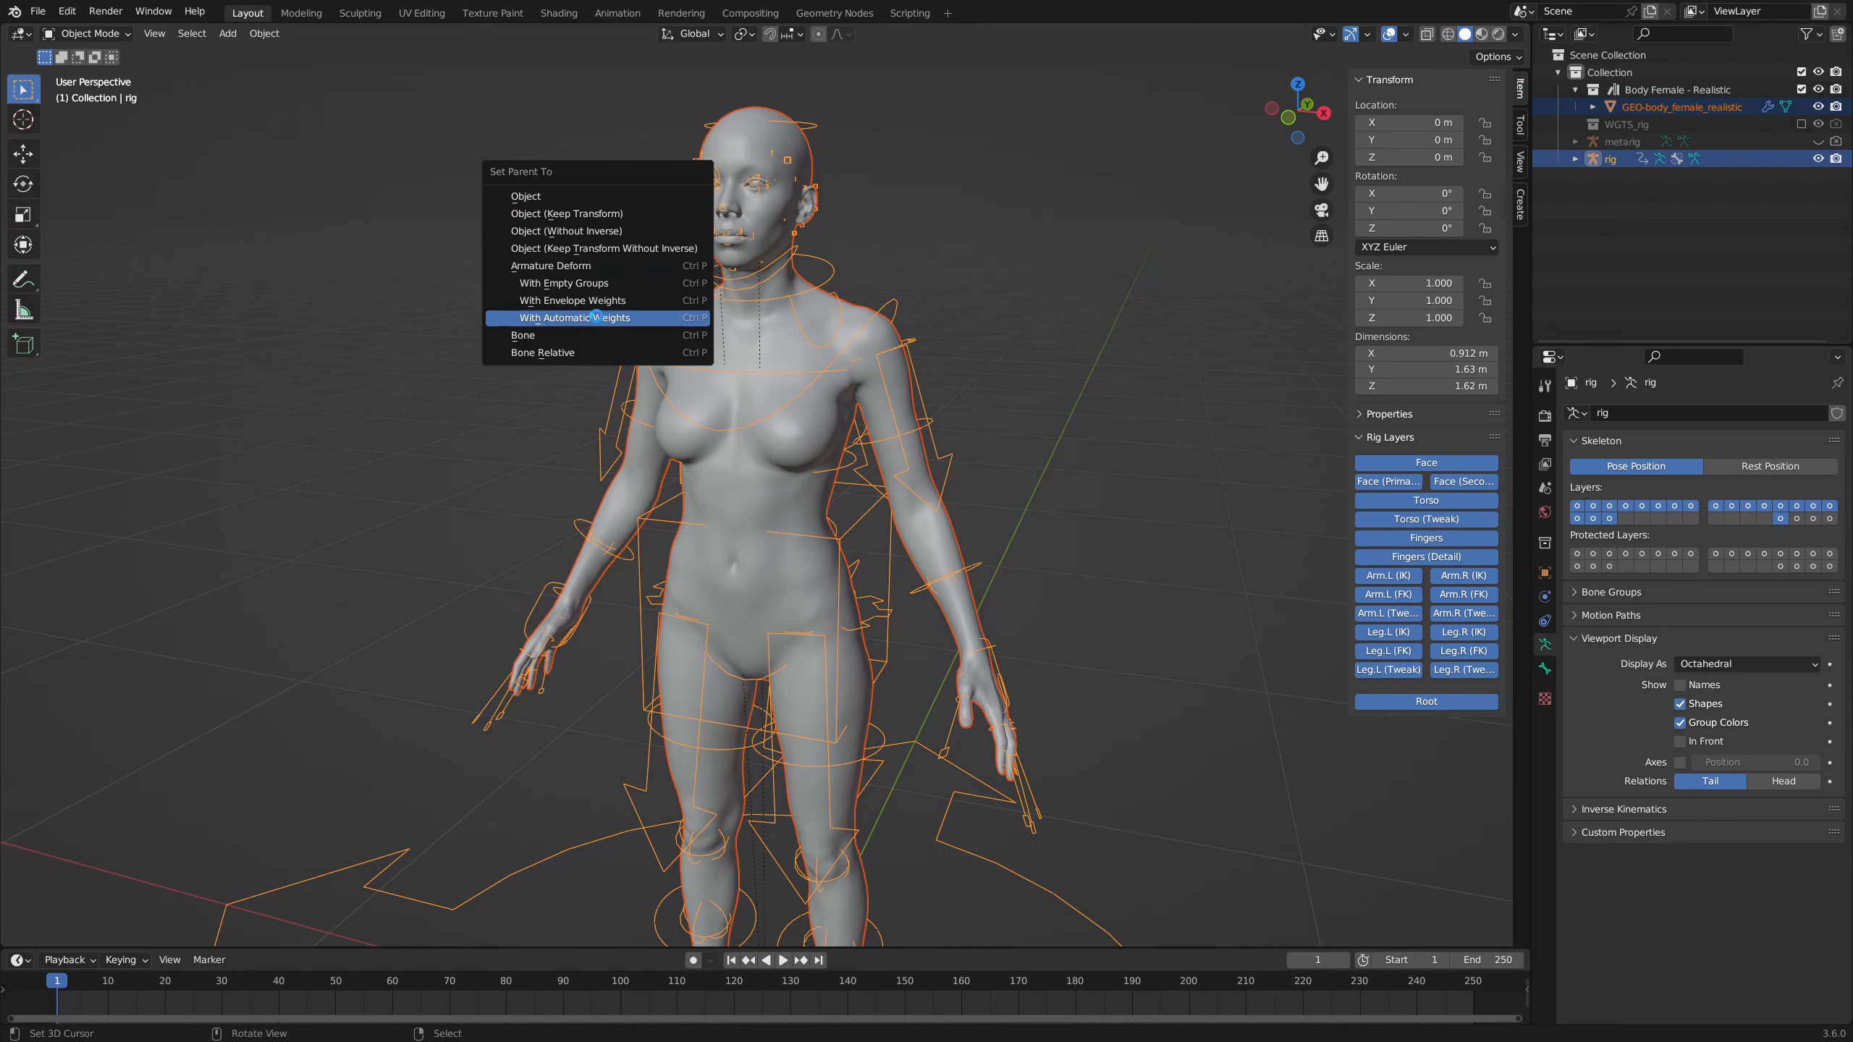
click(596, 319)
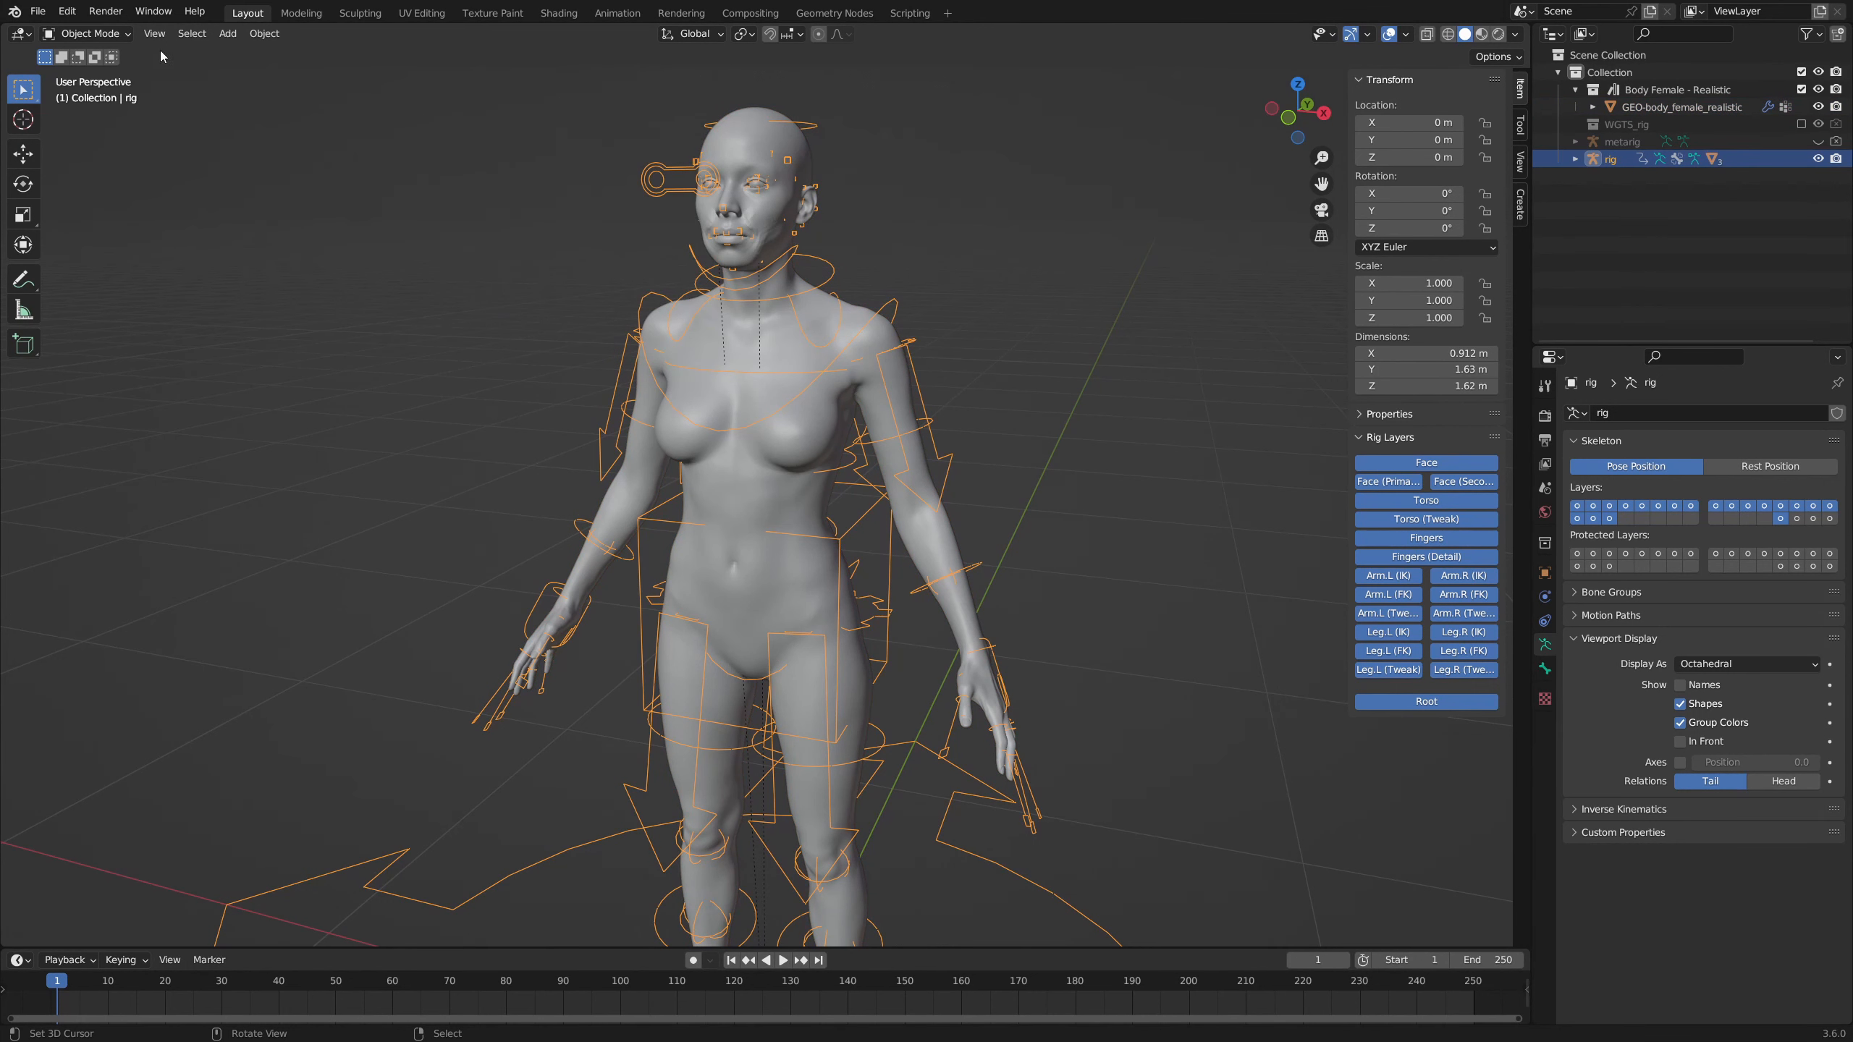
click(87, 34)
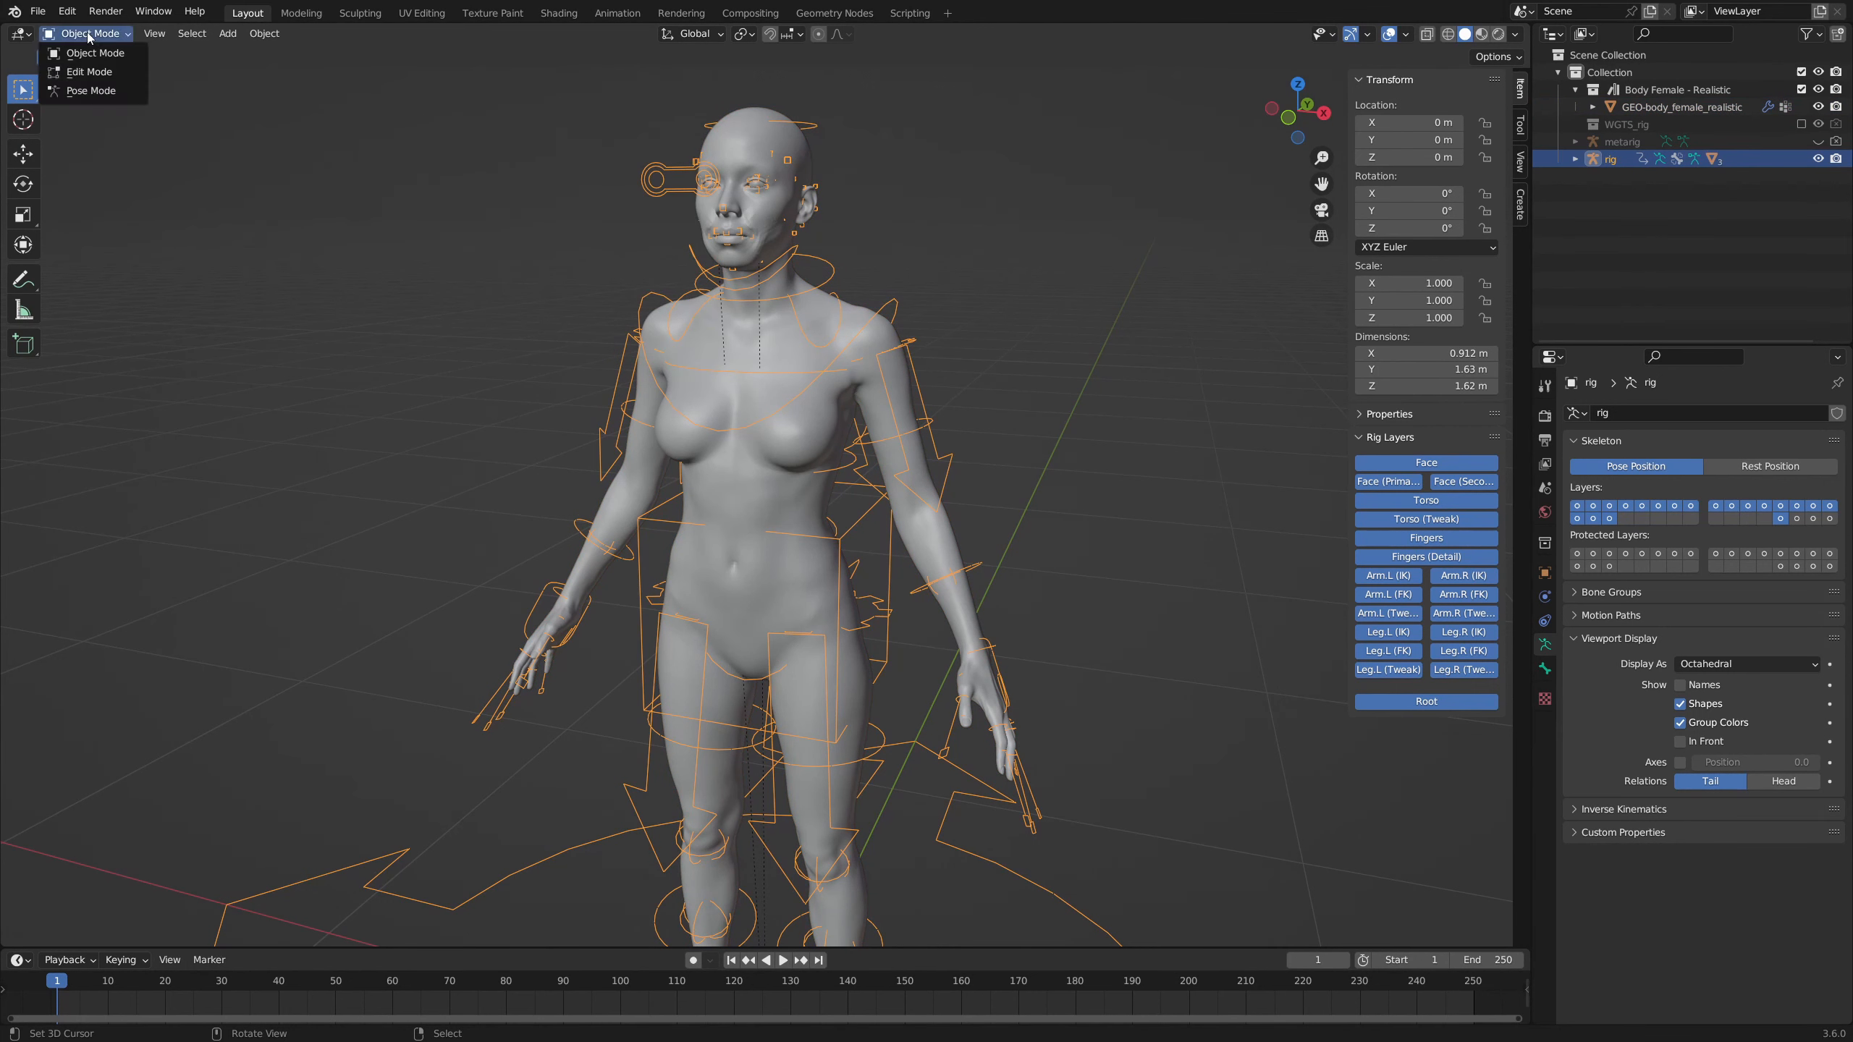
click(91, 91)
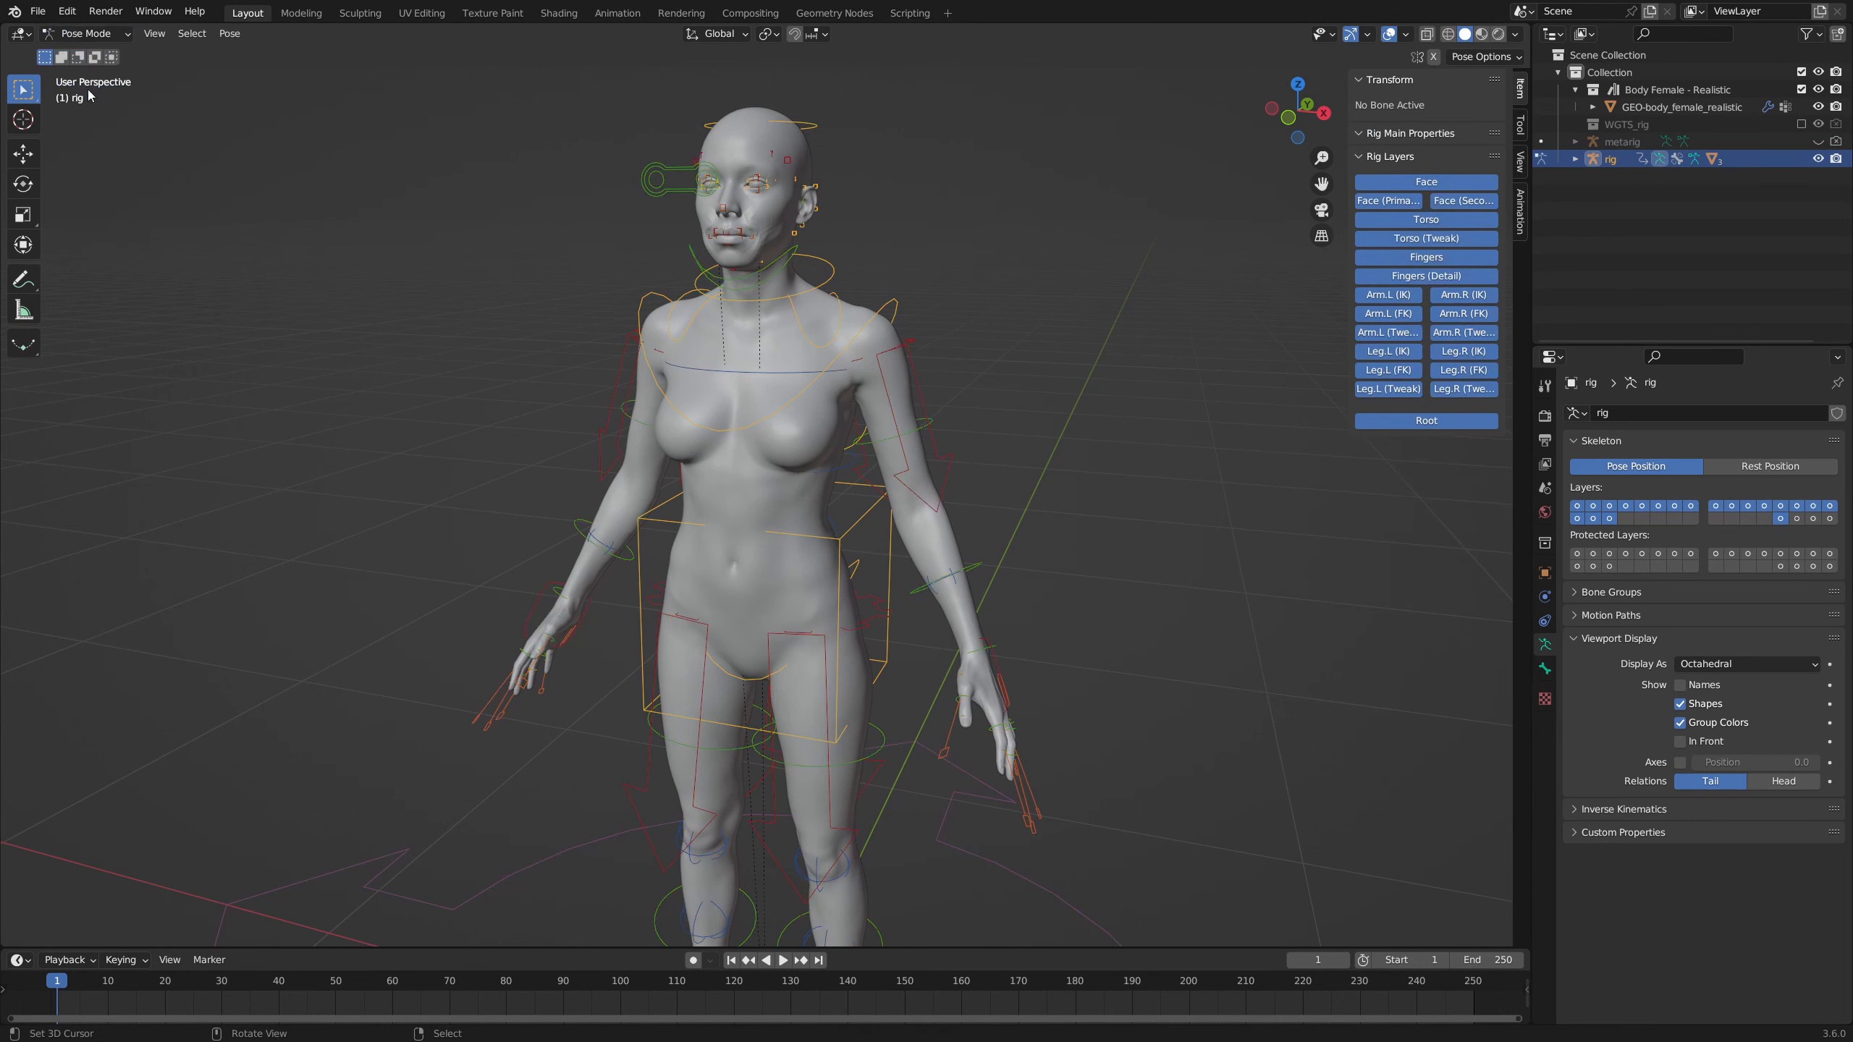
Test the body's deformation by rotating the rig's neck control and the left forearm control
click(827, 282)
middle_drag(856, 291, 879, 293)
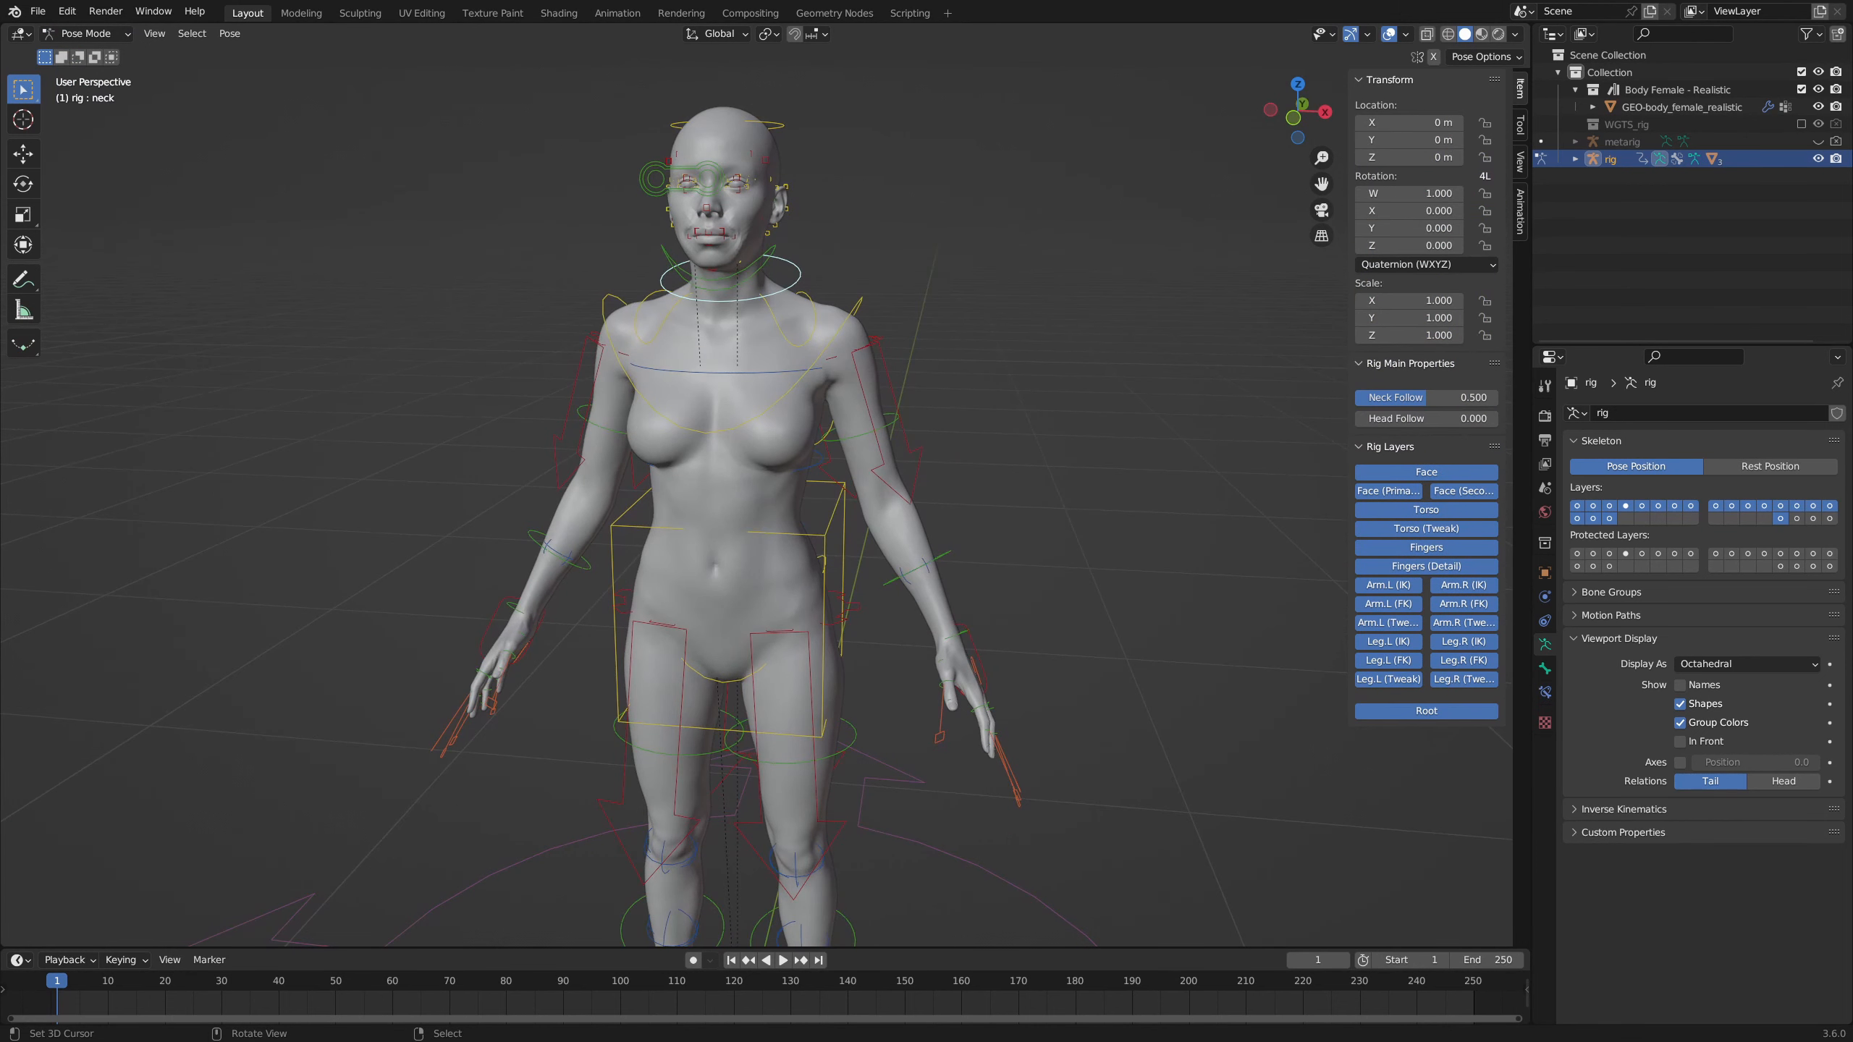
key(r)
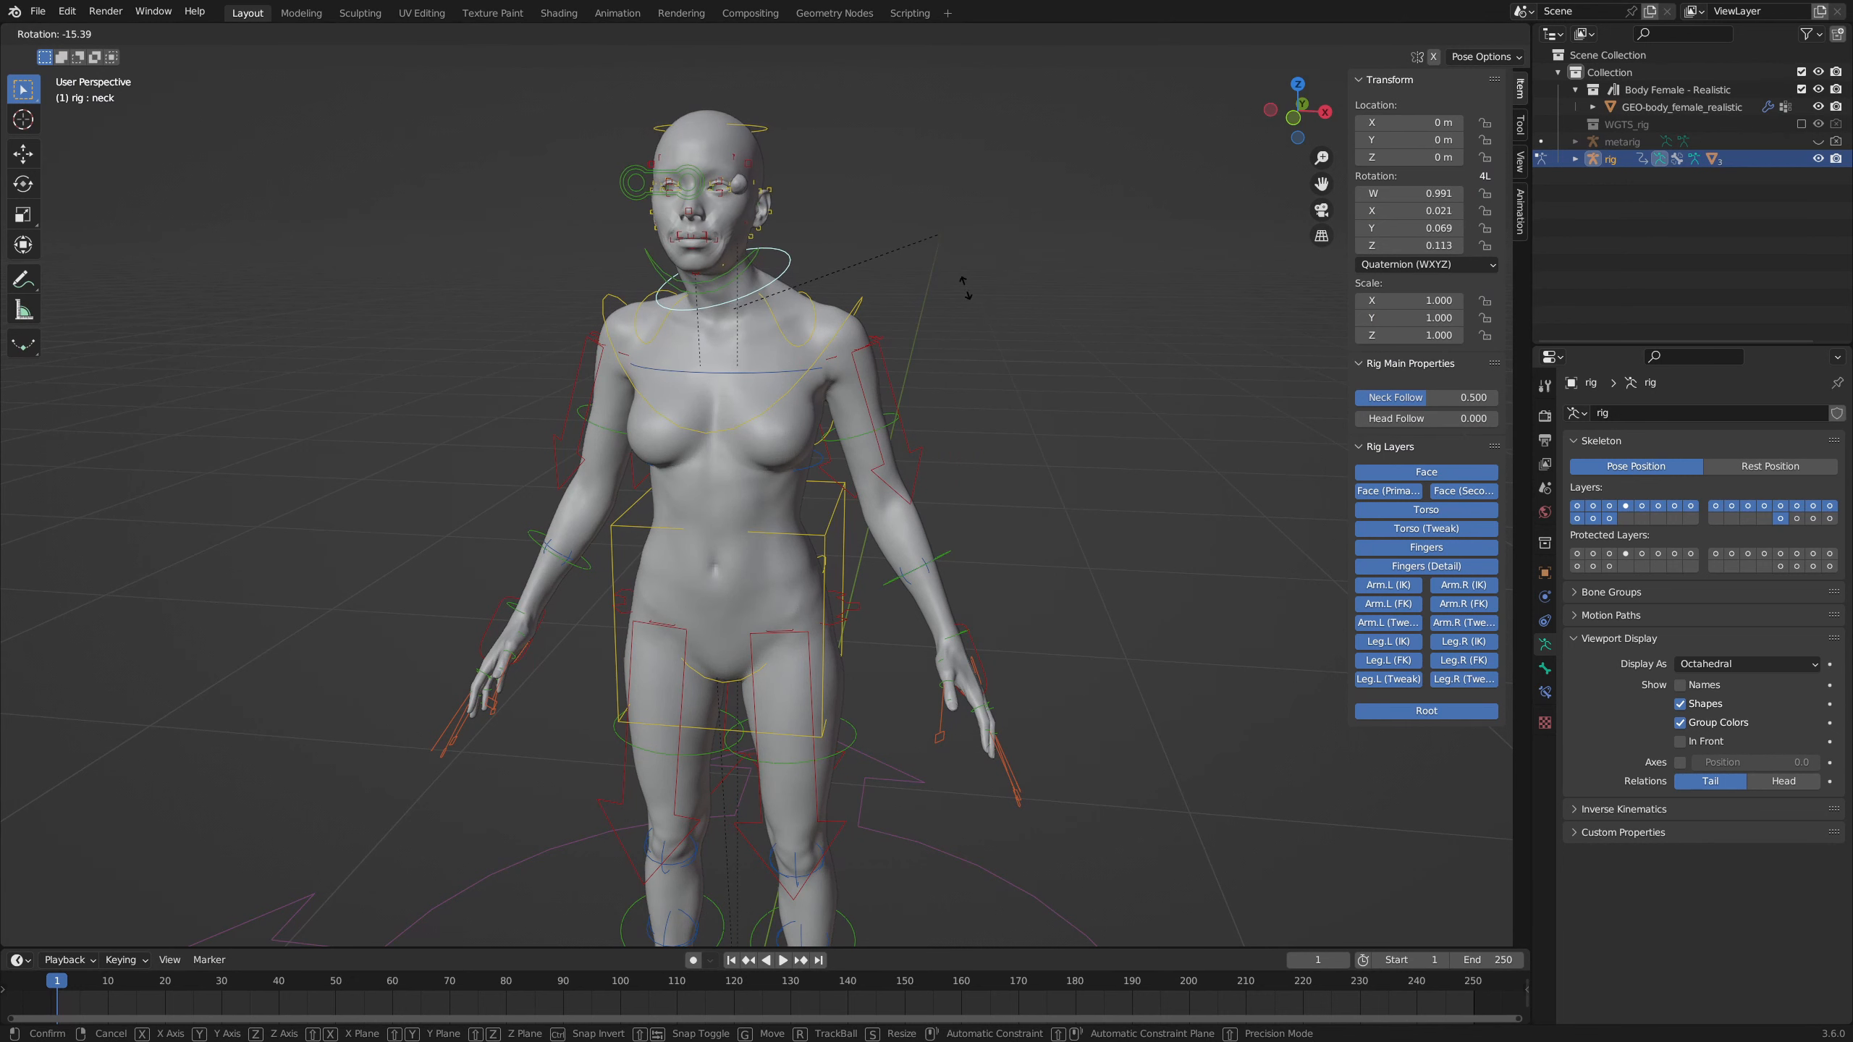
key(Escape)
click(918, 568)
key(r)
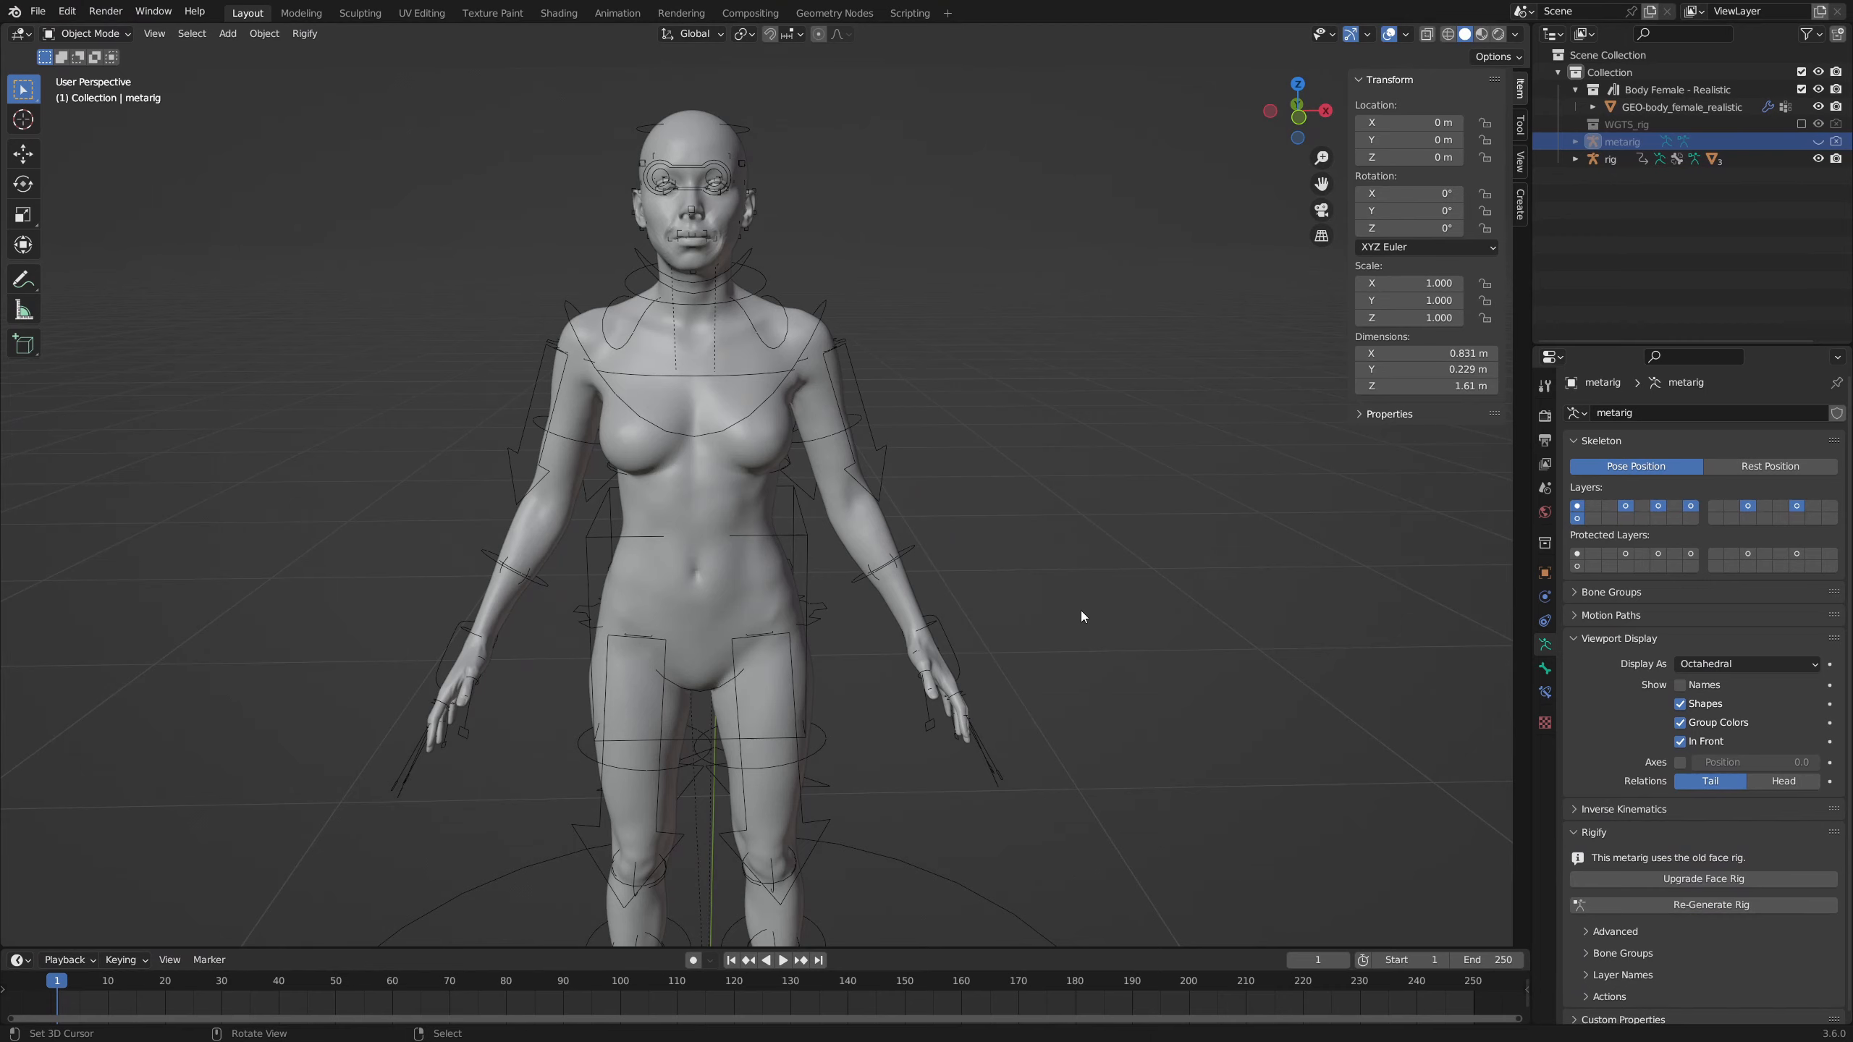
mouse_move(1080, 611)
middle_down()
mouse_move(1021, 584)
mouse_move(1080, 603)
middle_up()
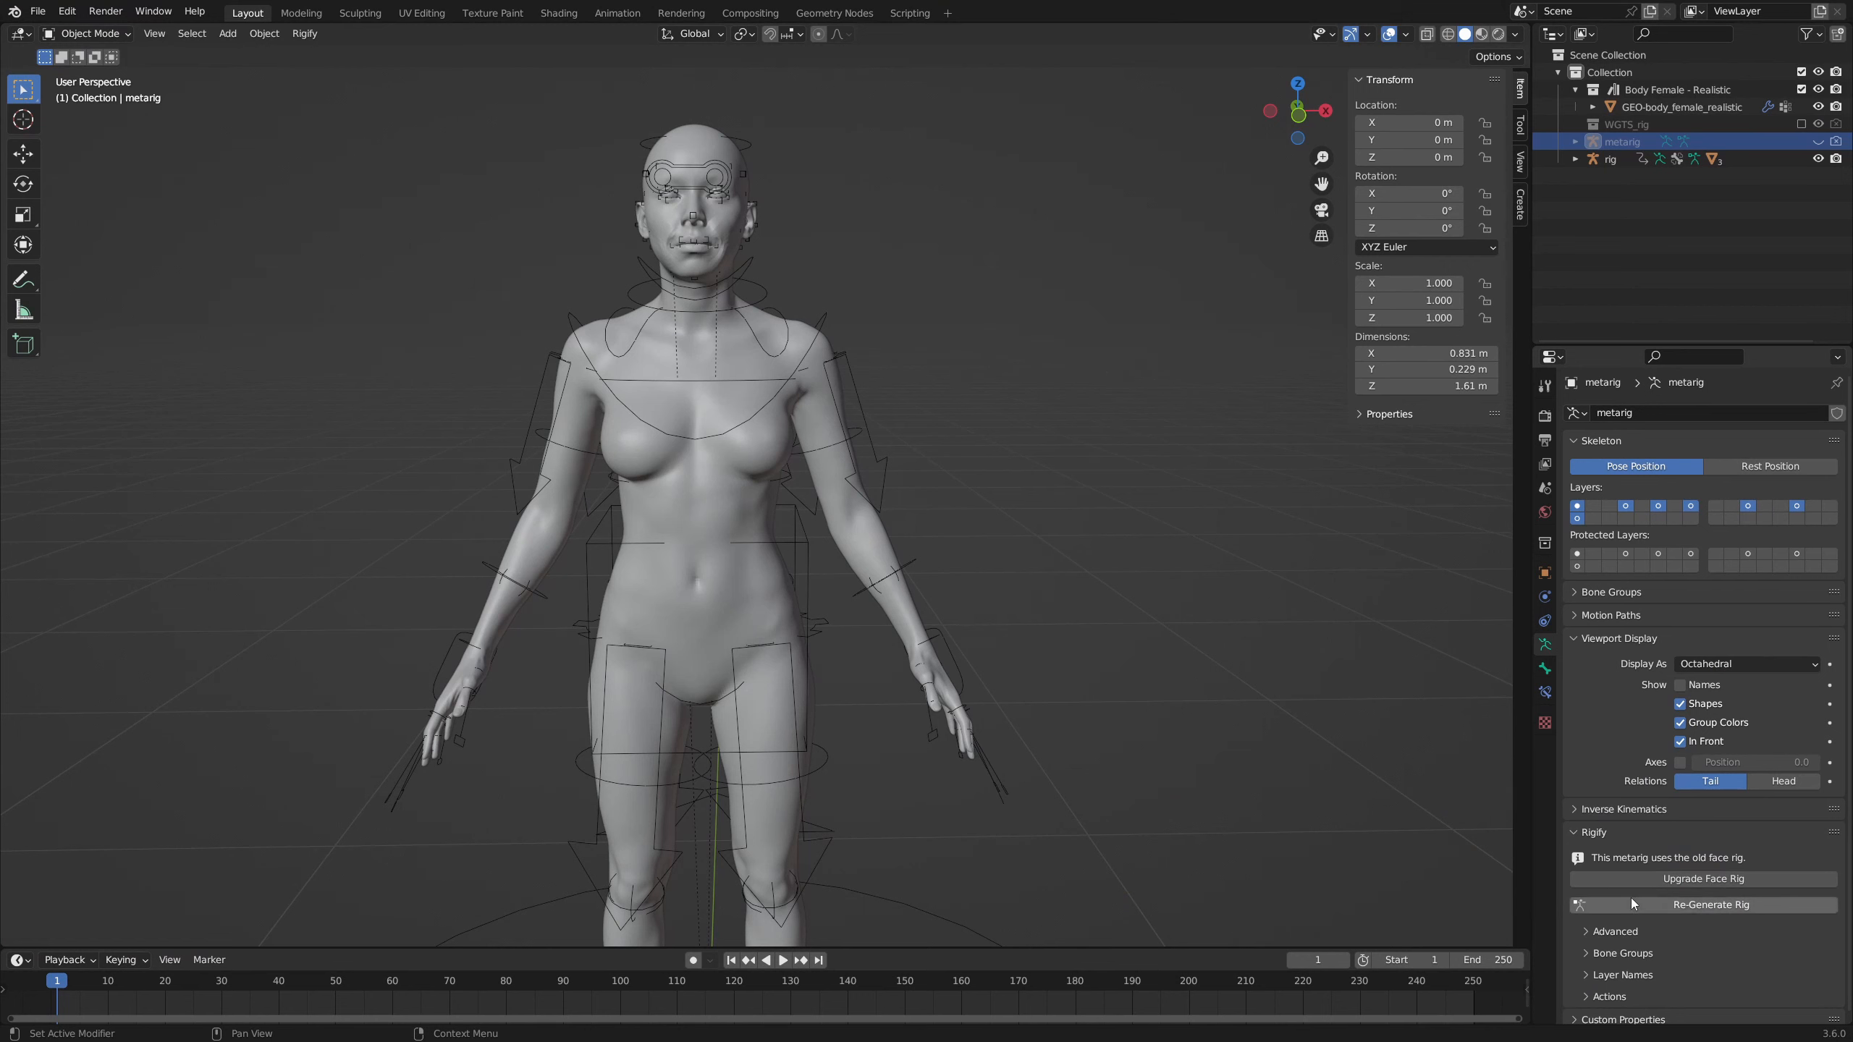
middle_drag(1274, 672, 1192, 661)
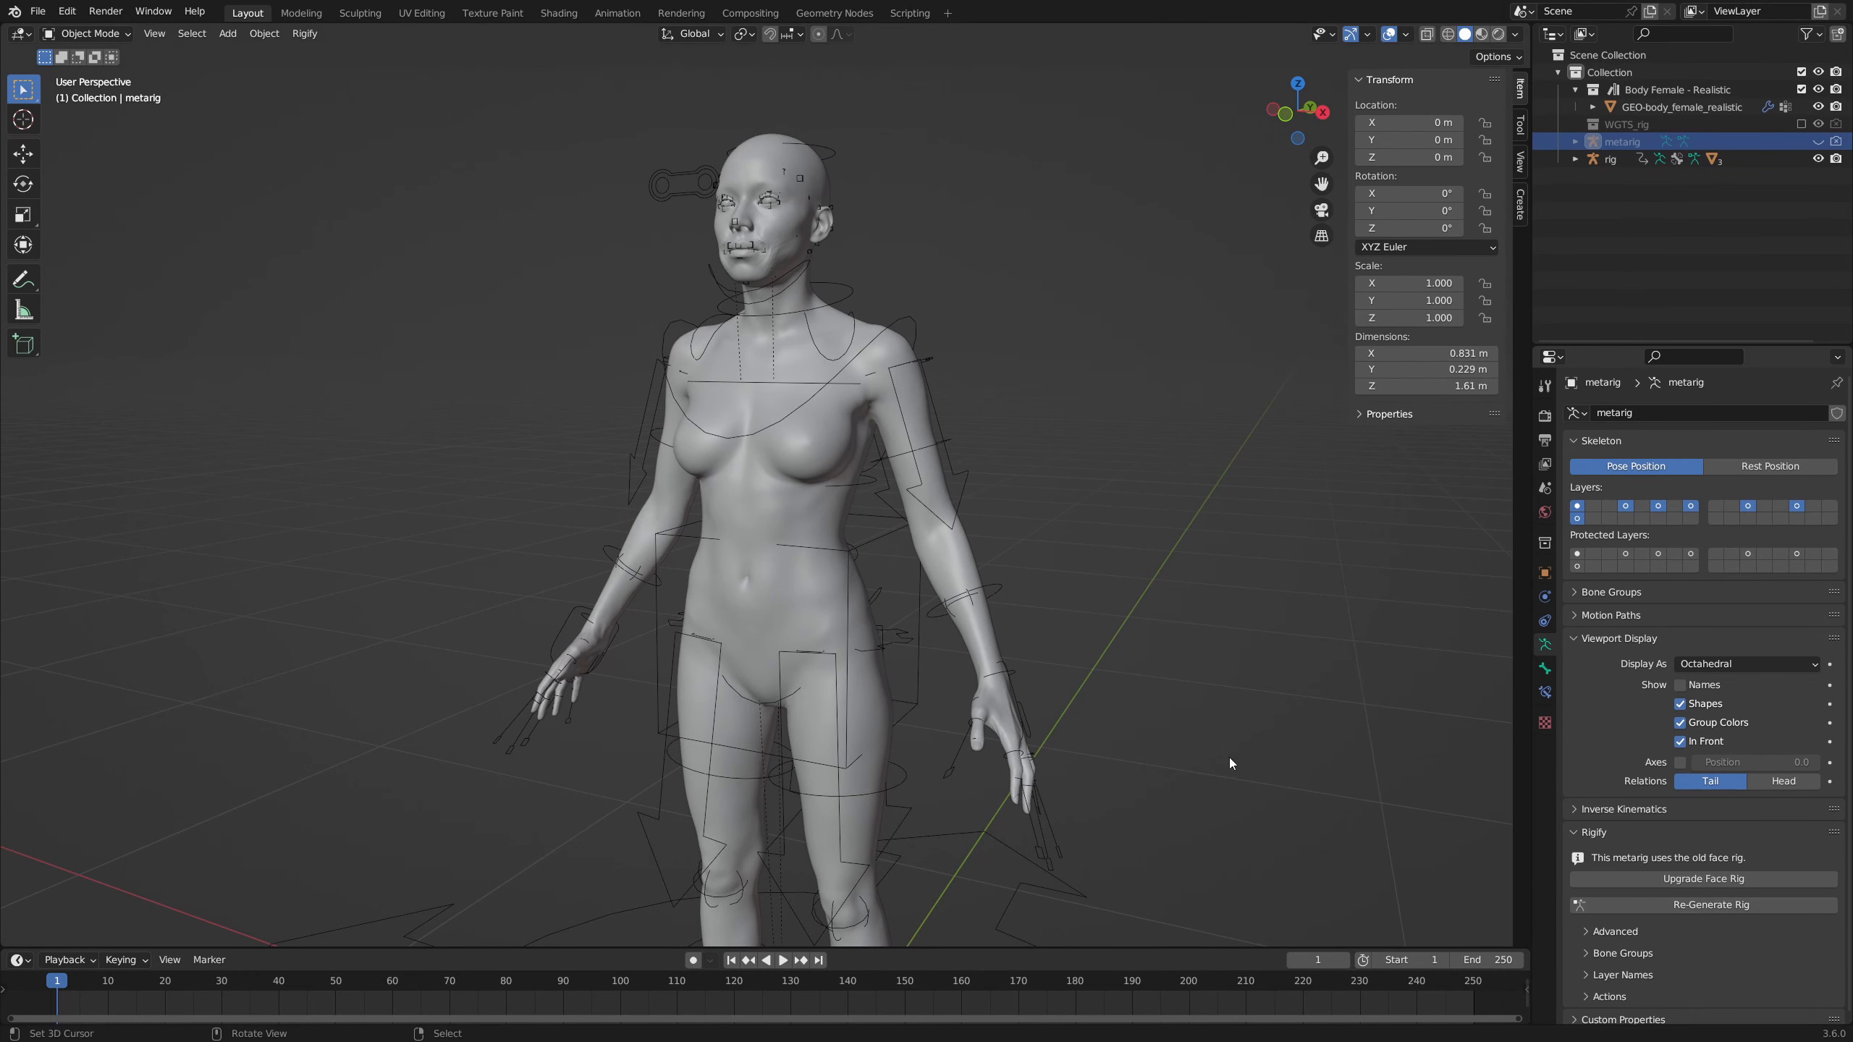
mouse_move(1077, 550)
middle_down()
mouse_move(1119, 543)
mouse_move(1063, 553)
middle_up()
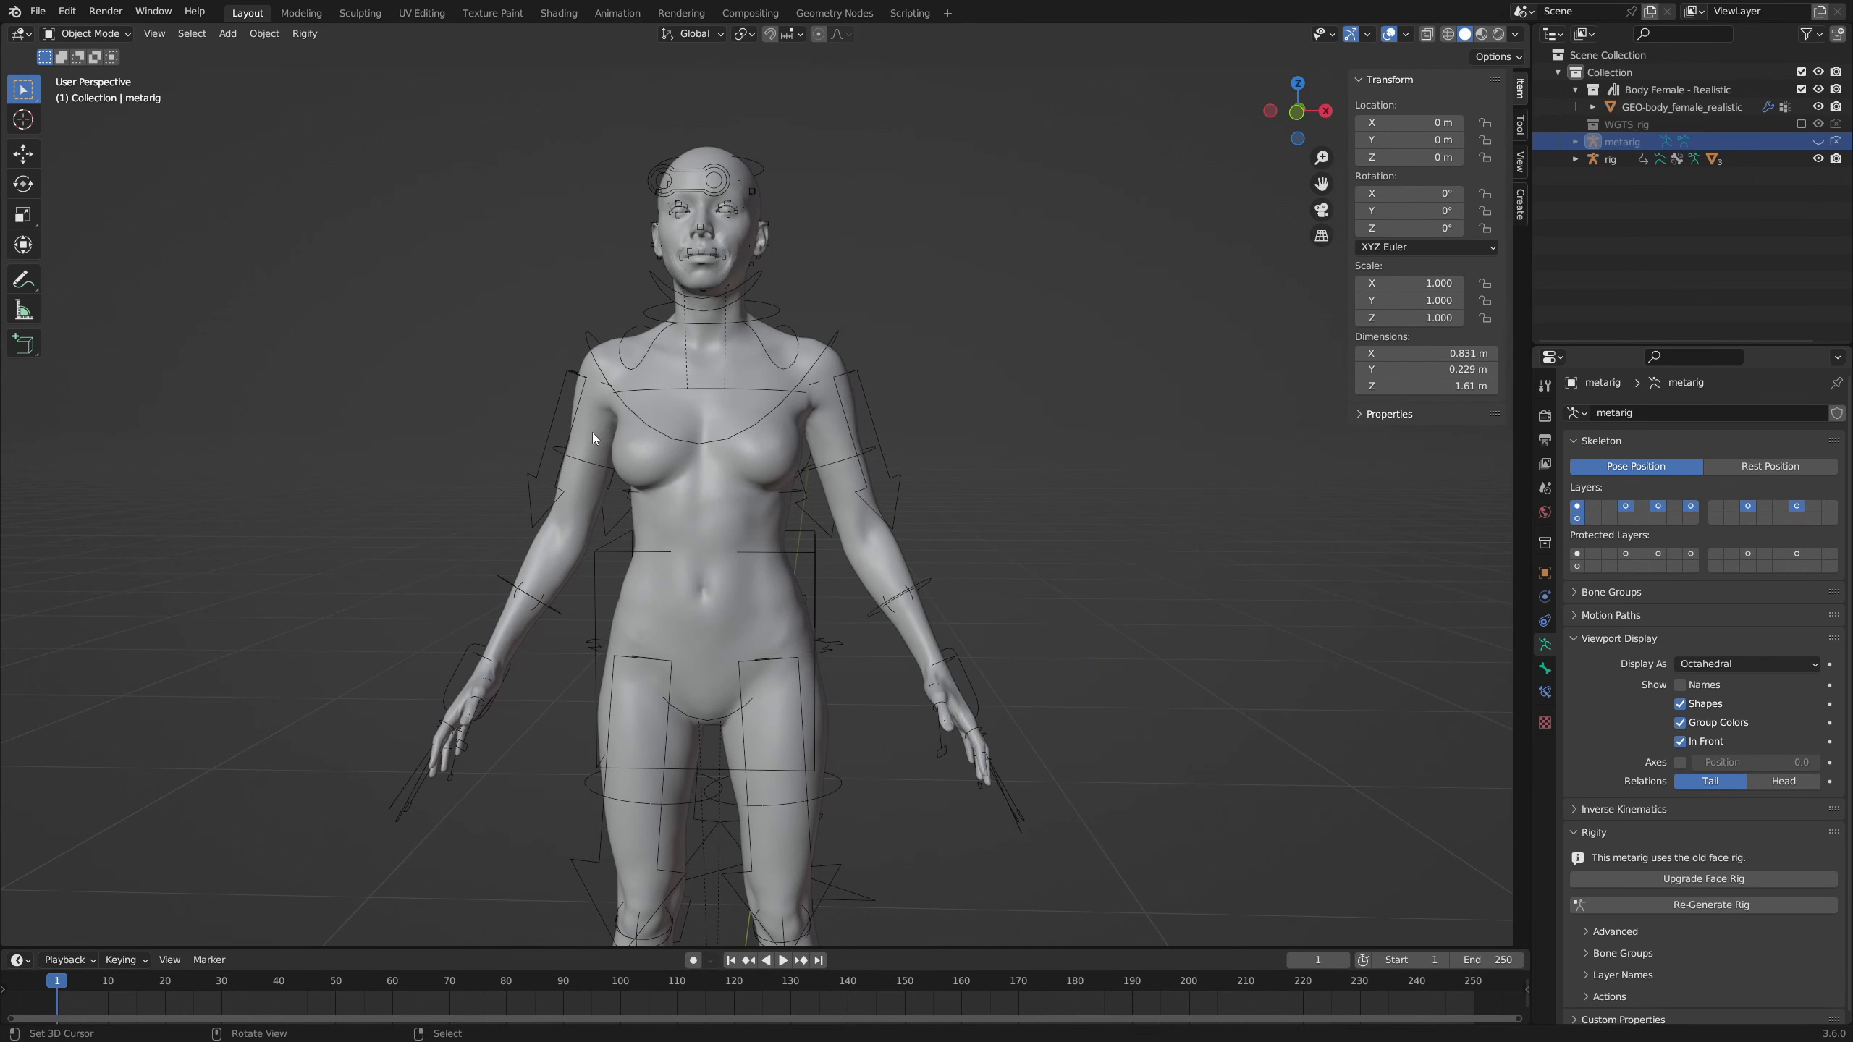
mouse_move(1005, 679)
middle_down()
mouse_move(938, 680)
mouse_move(1031, 704)
mouse_move(1011, 705)
middle_up()
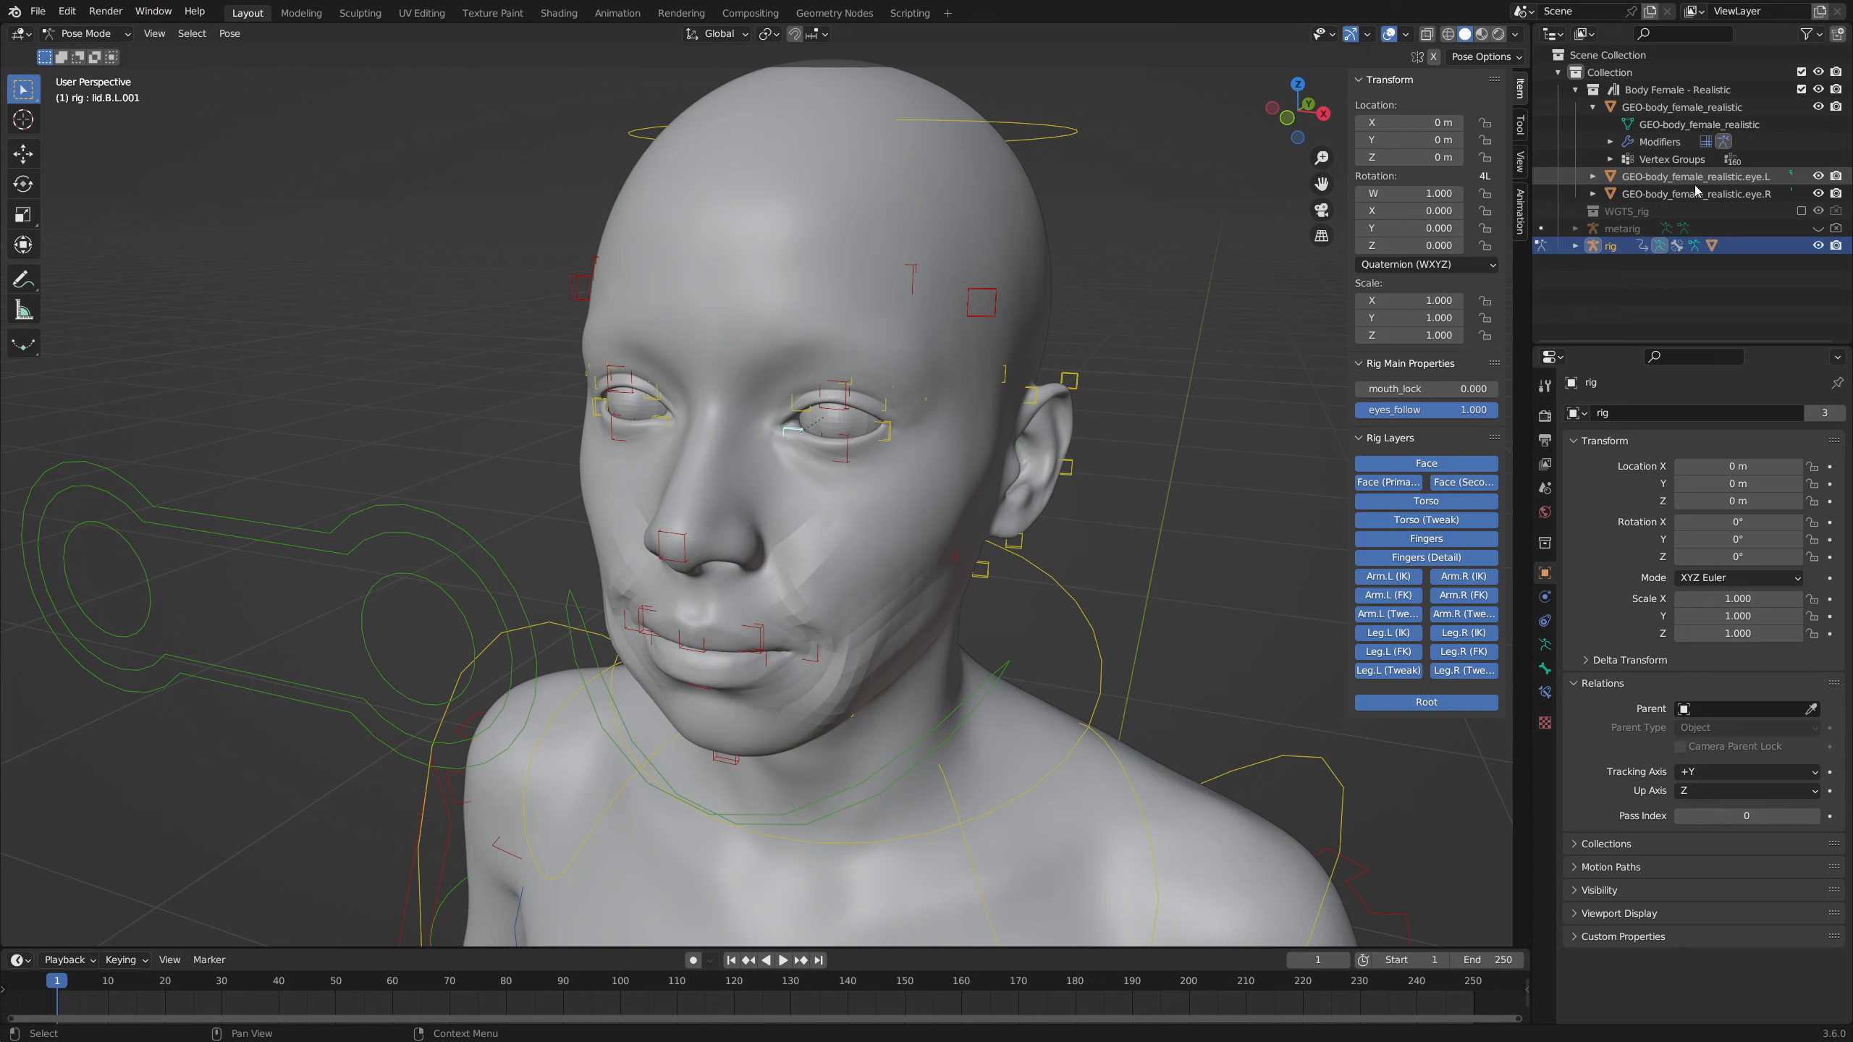
Select the left eye object together with the rig's matching eye control in front of the face
click(1693, 177)
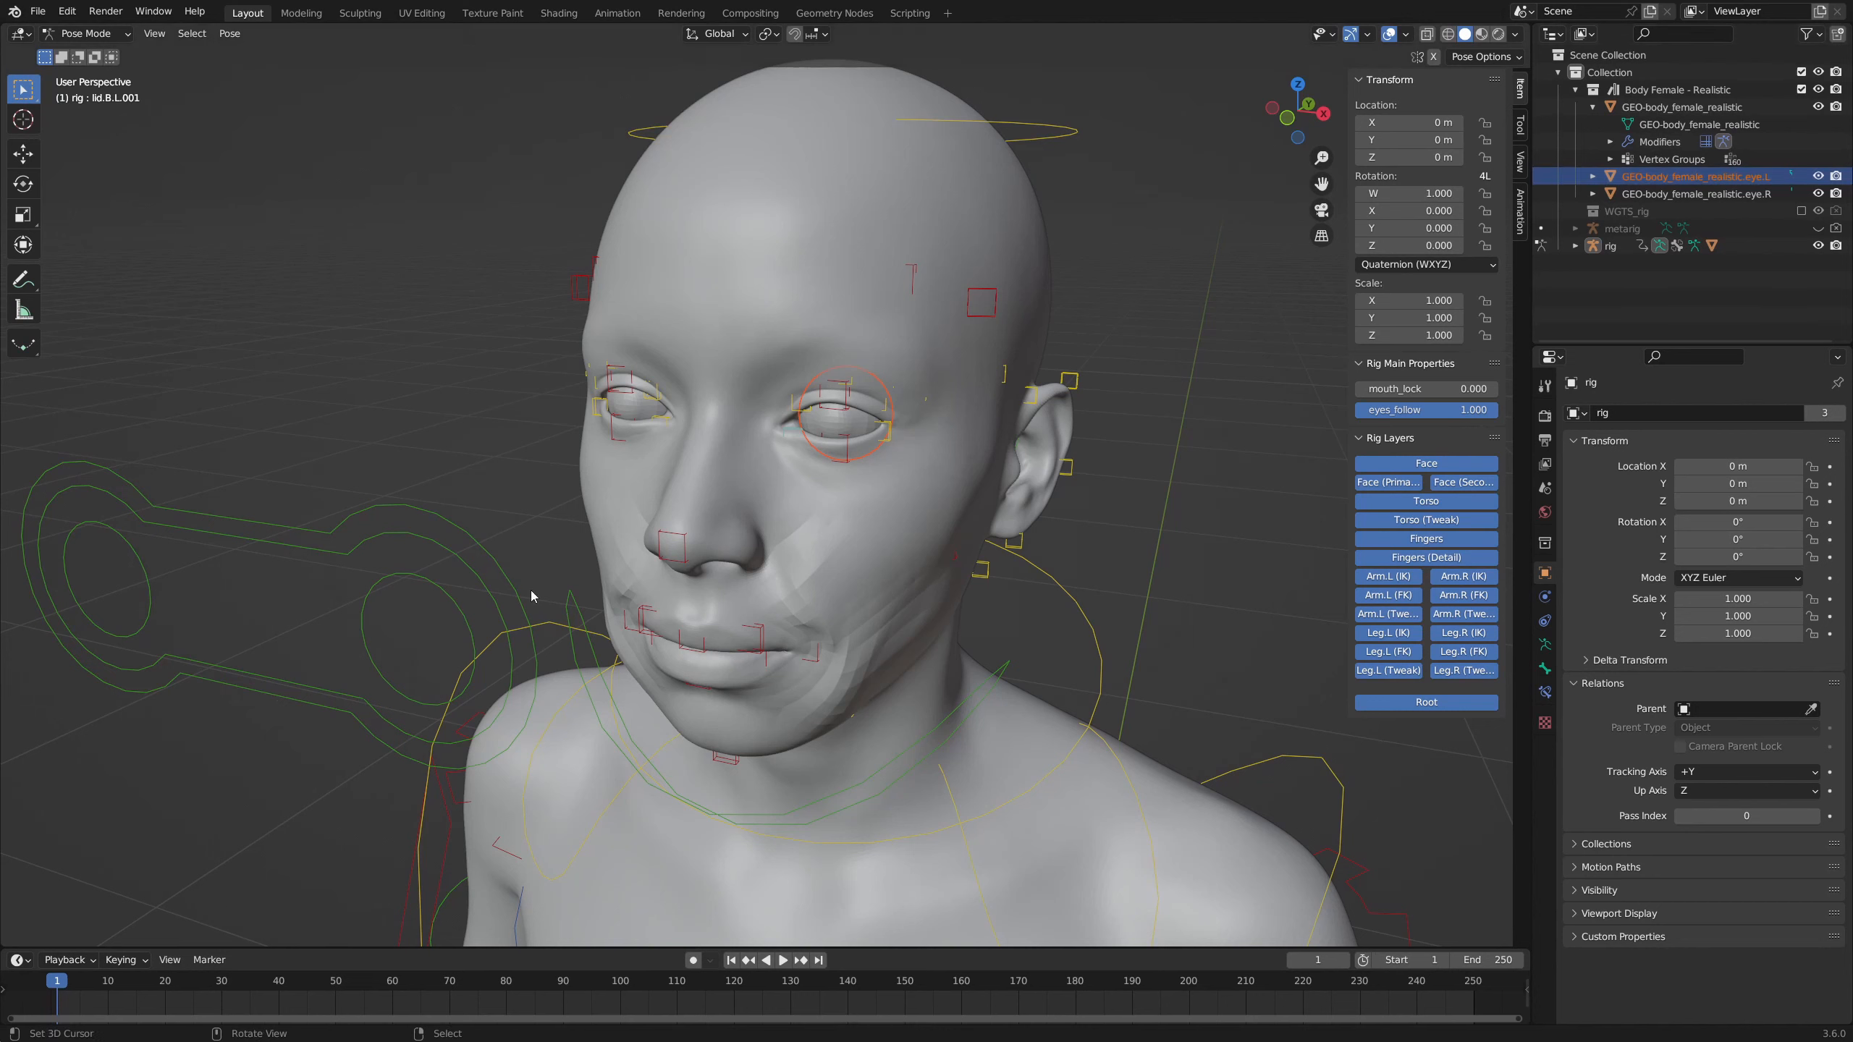
shift+click(415, 505)
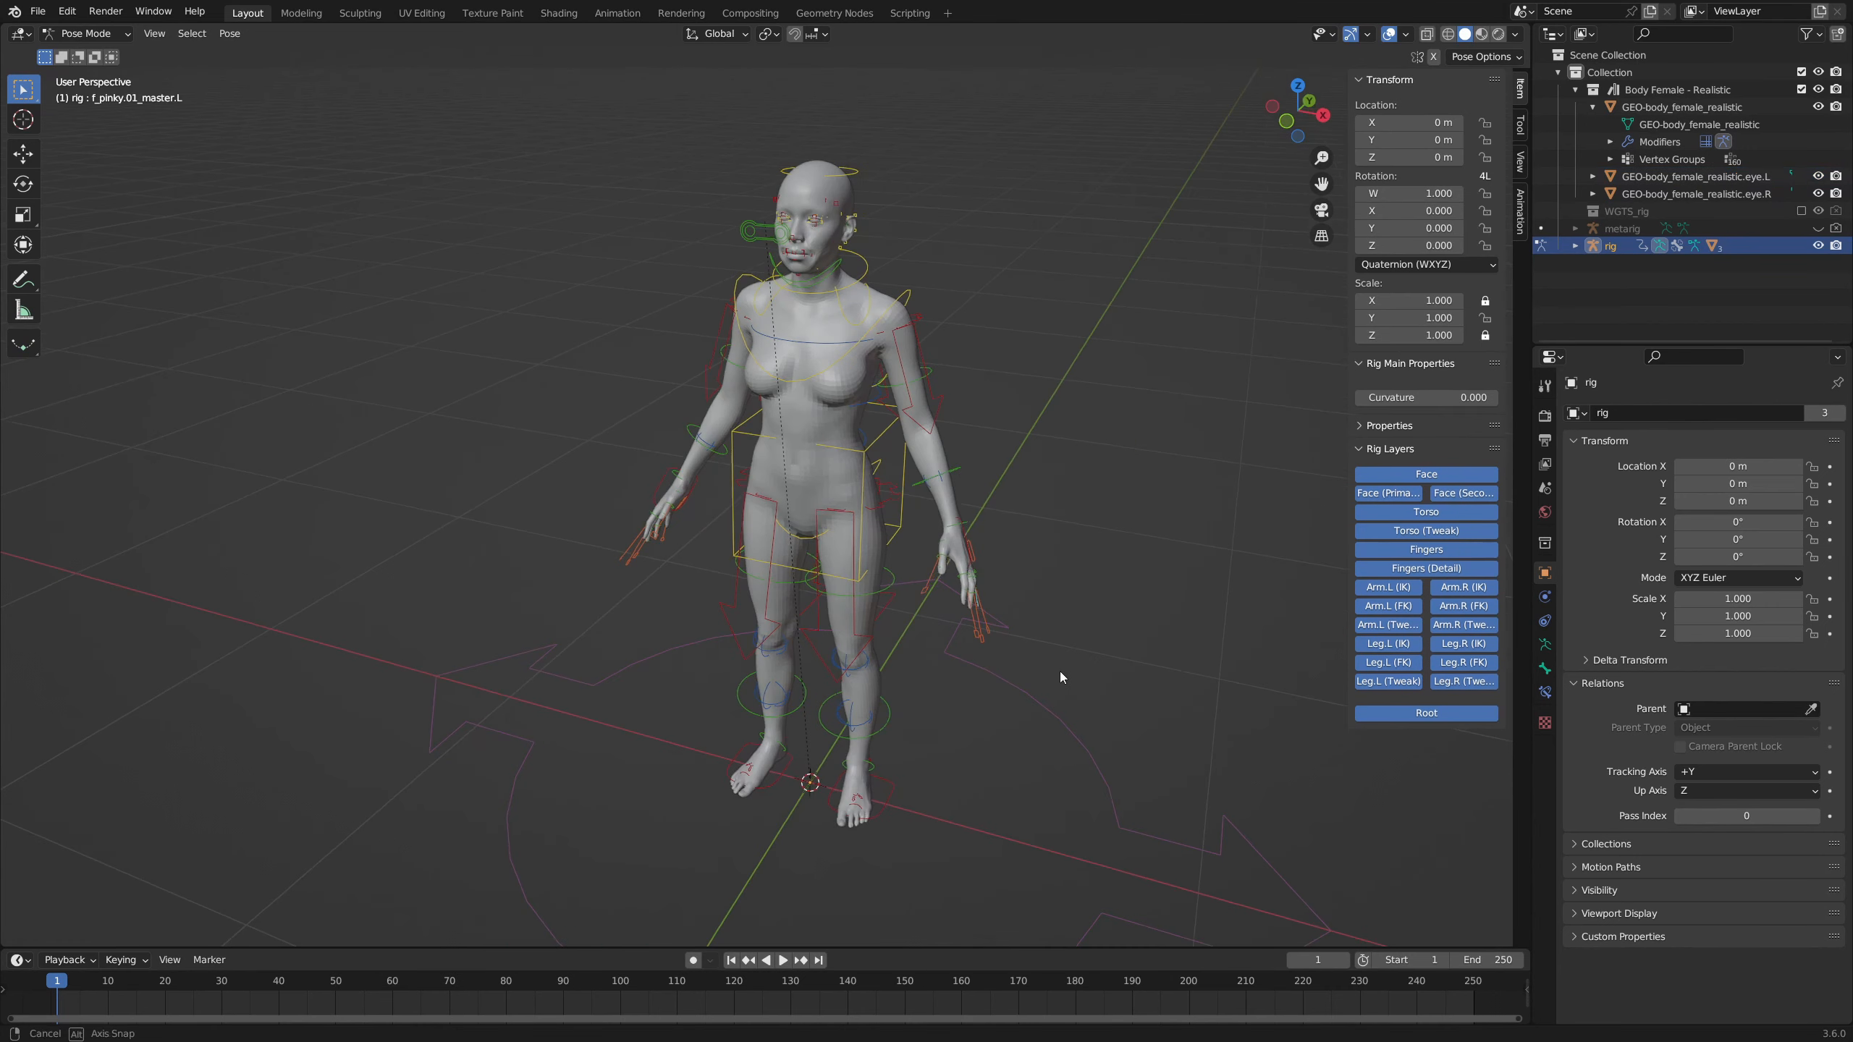
Select the rig's torso control and try rotating it to test how the body follows
middle_drag(1060, 672, 952, 668)
click(834, 475)
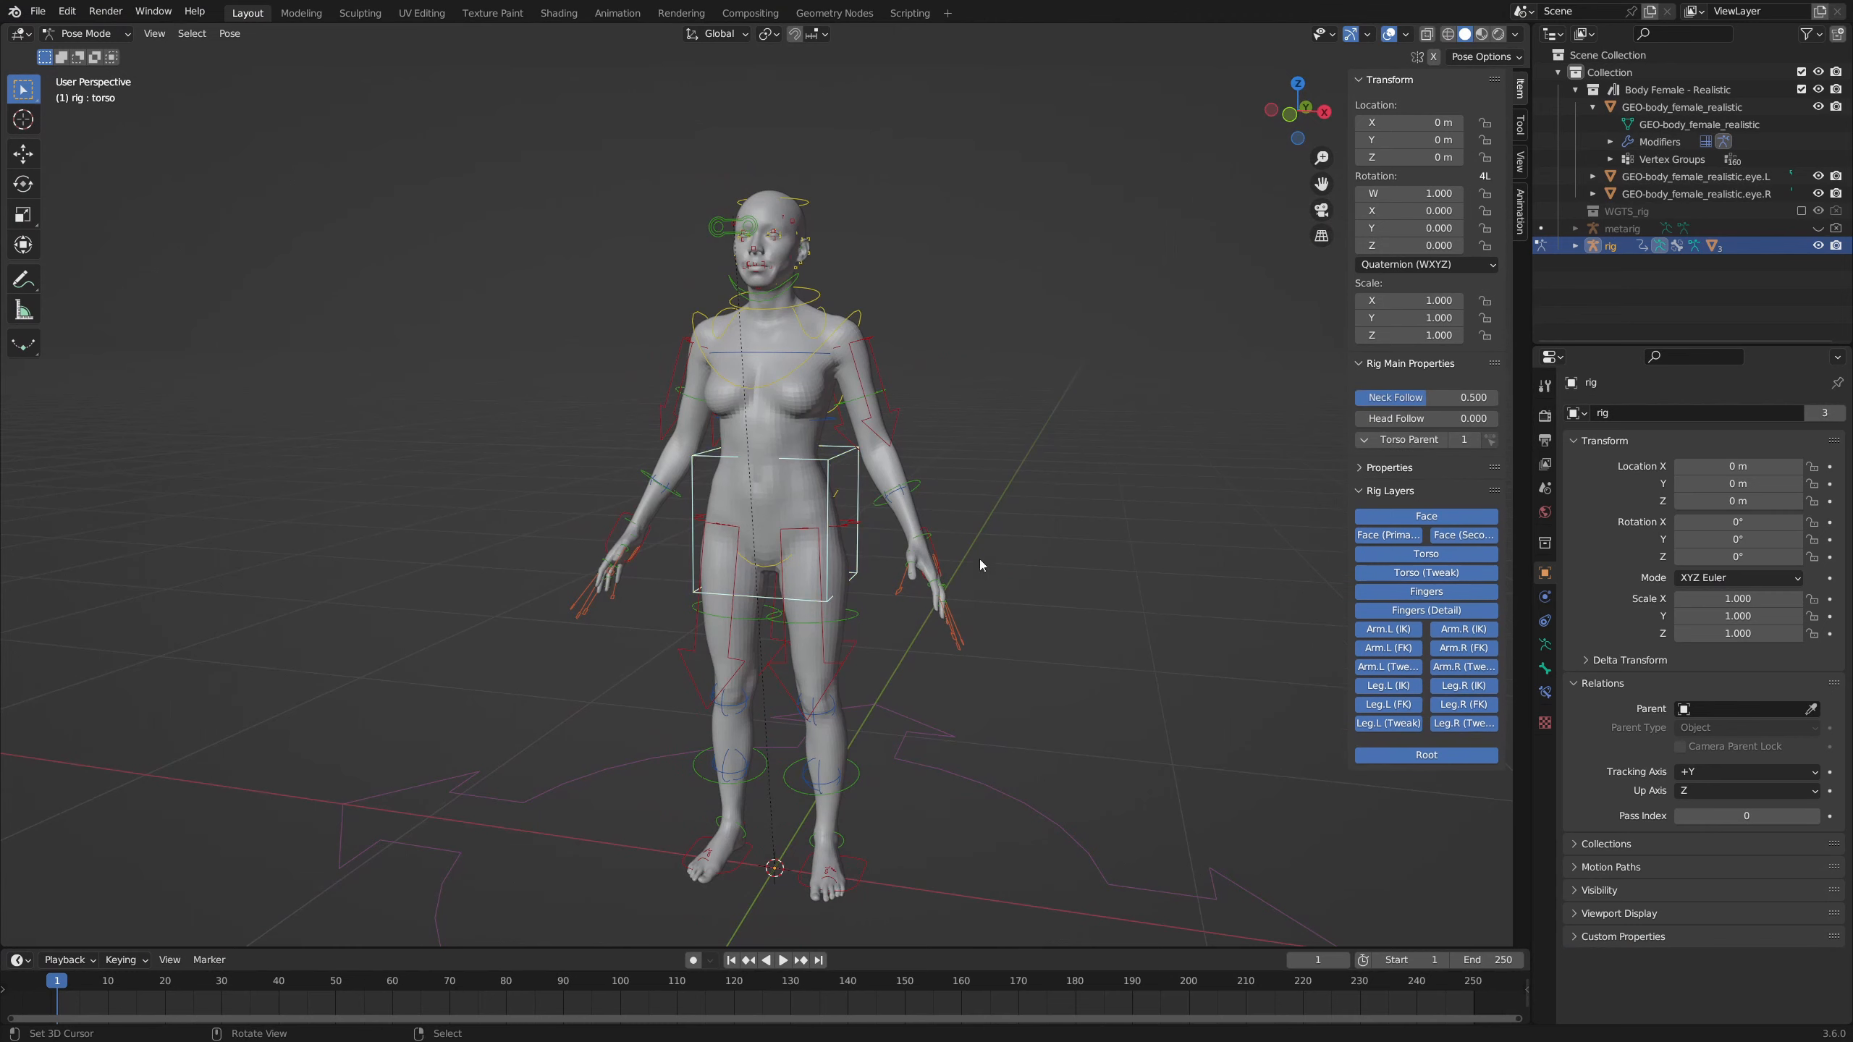
middle_drag(978, 558, 1060, 585)
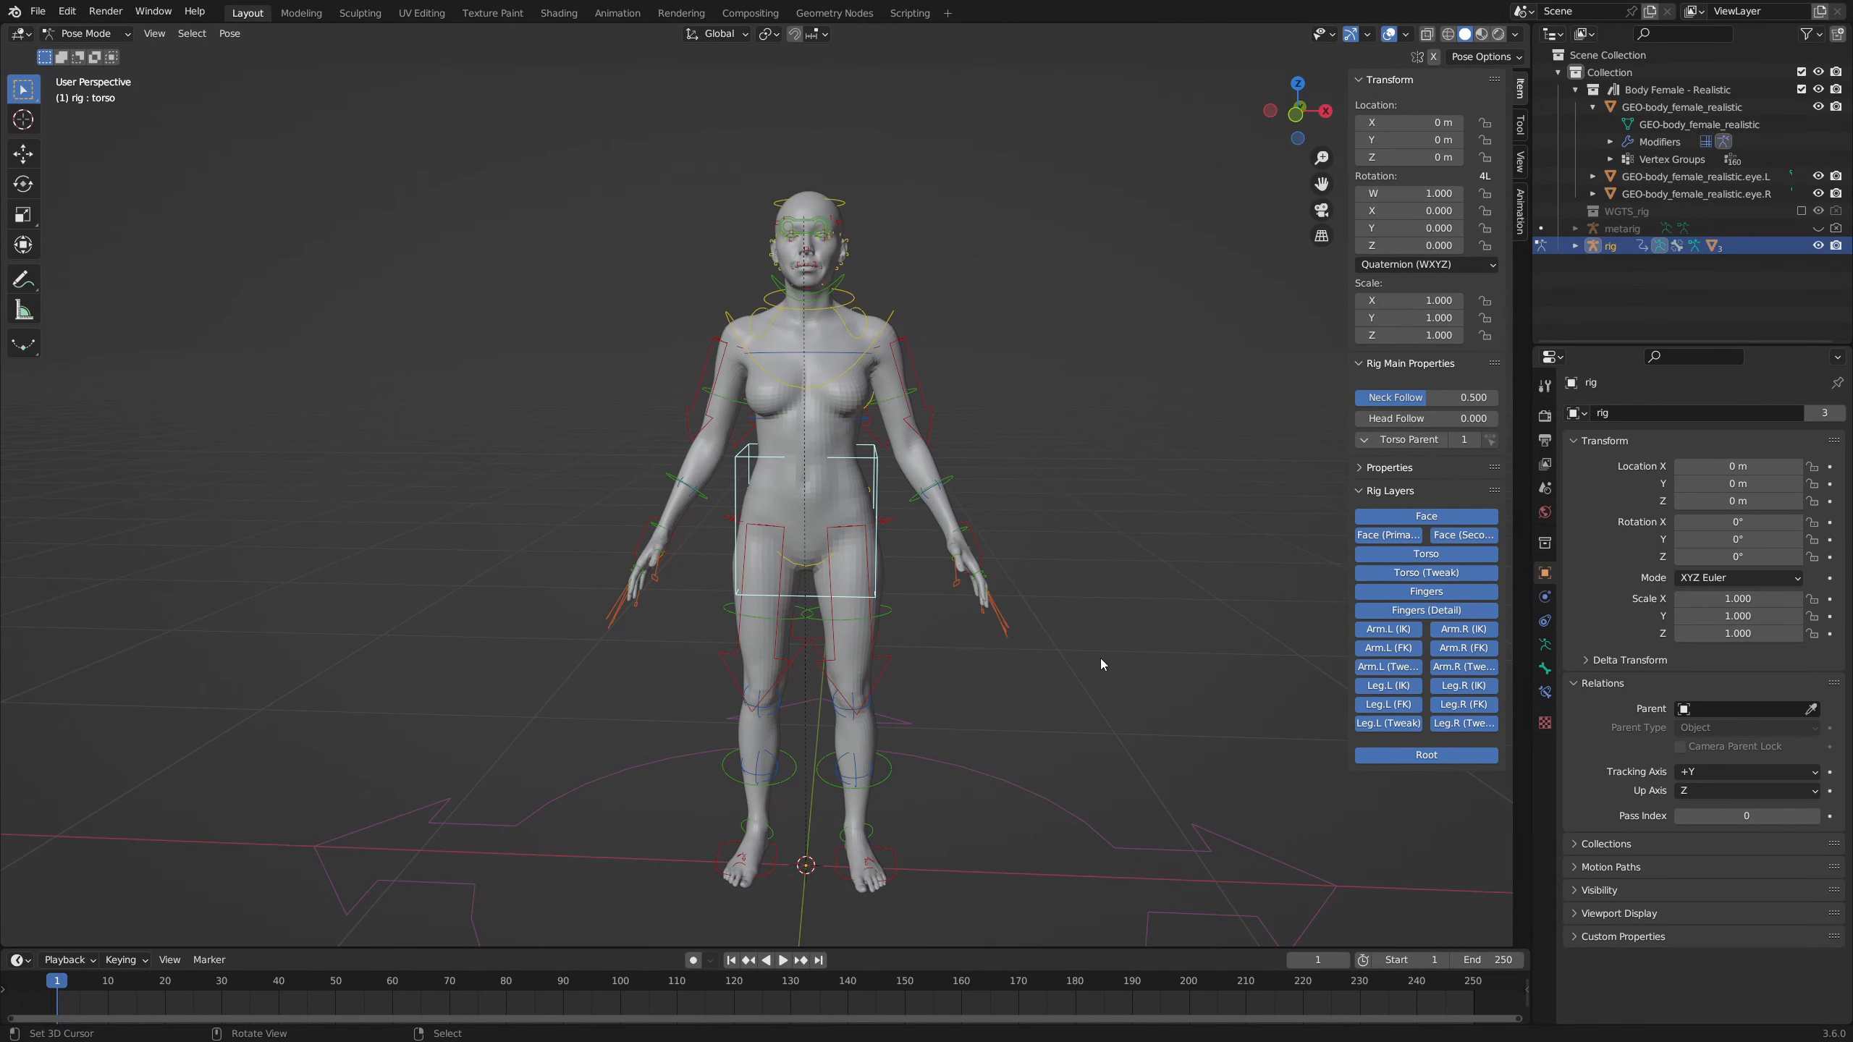
key(r)
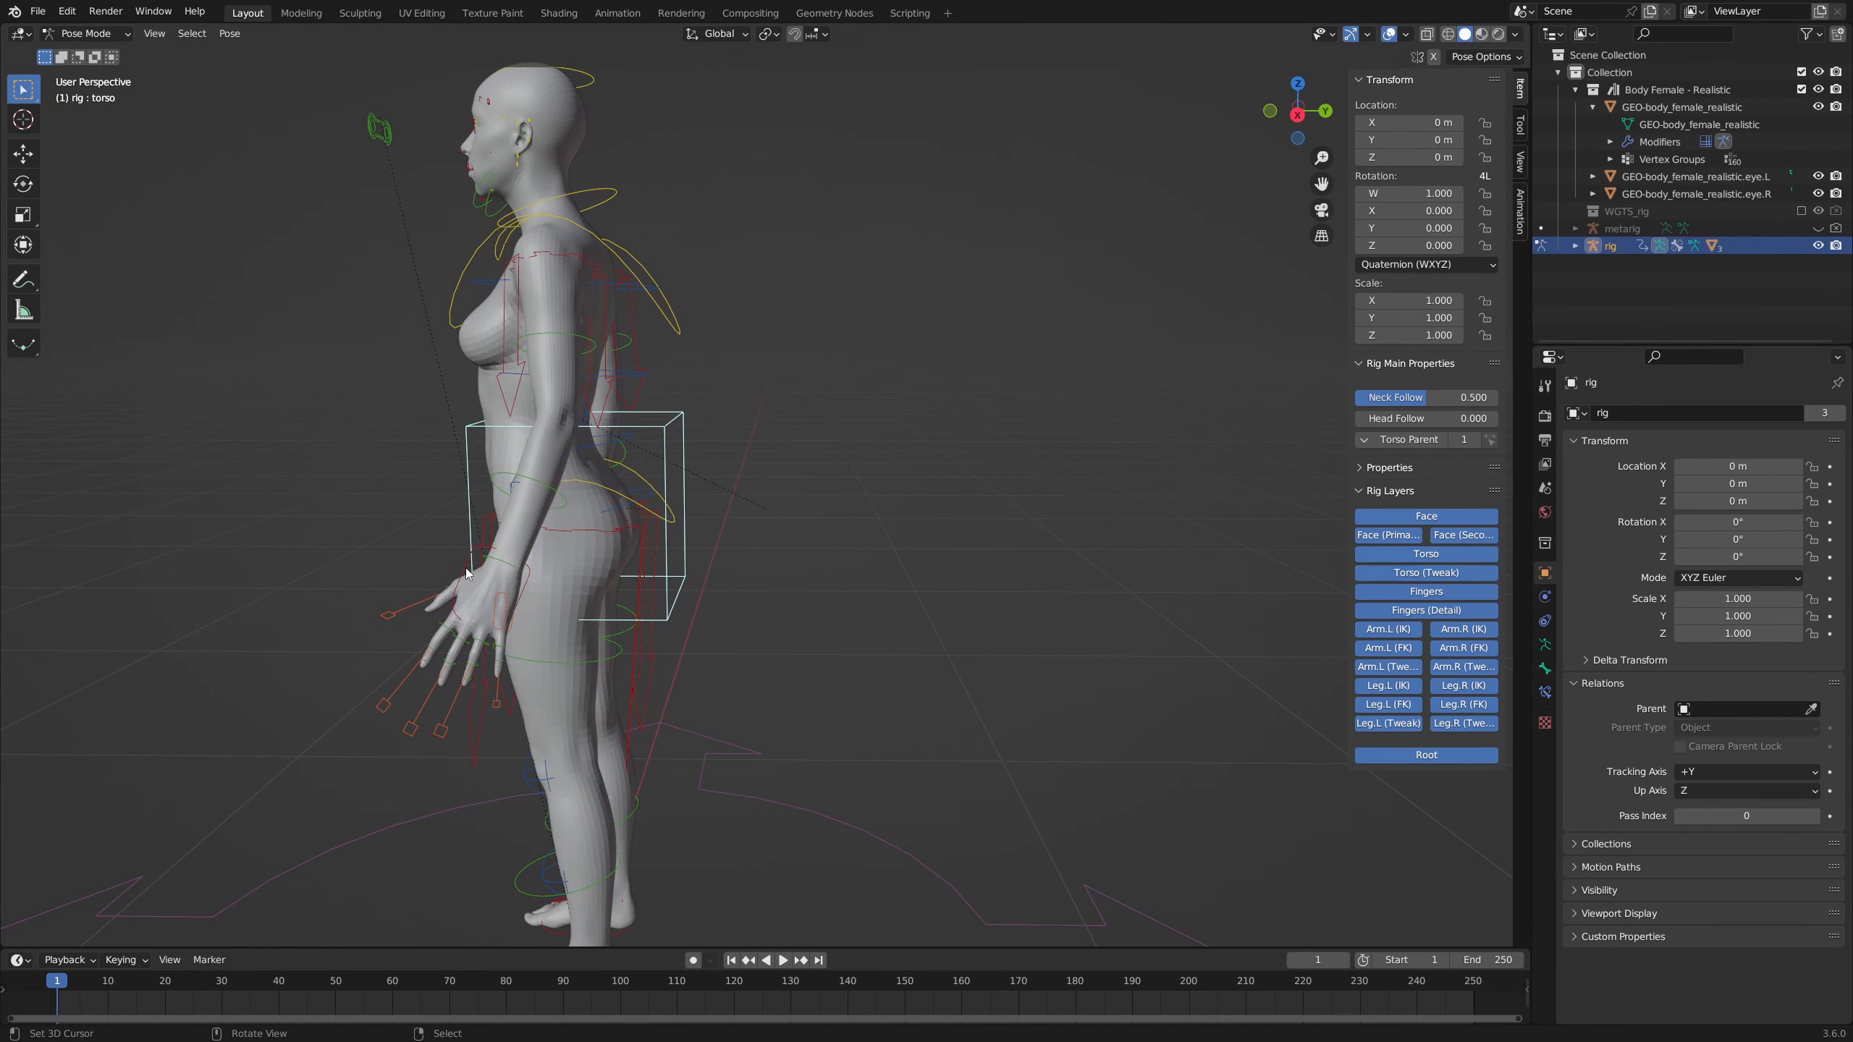
Move the left hand IK control about 0.28 m forward and 0.3 m up to bend the arm
right_click(466, 574)
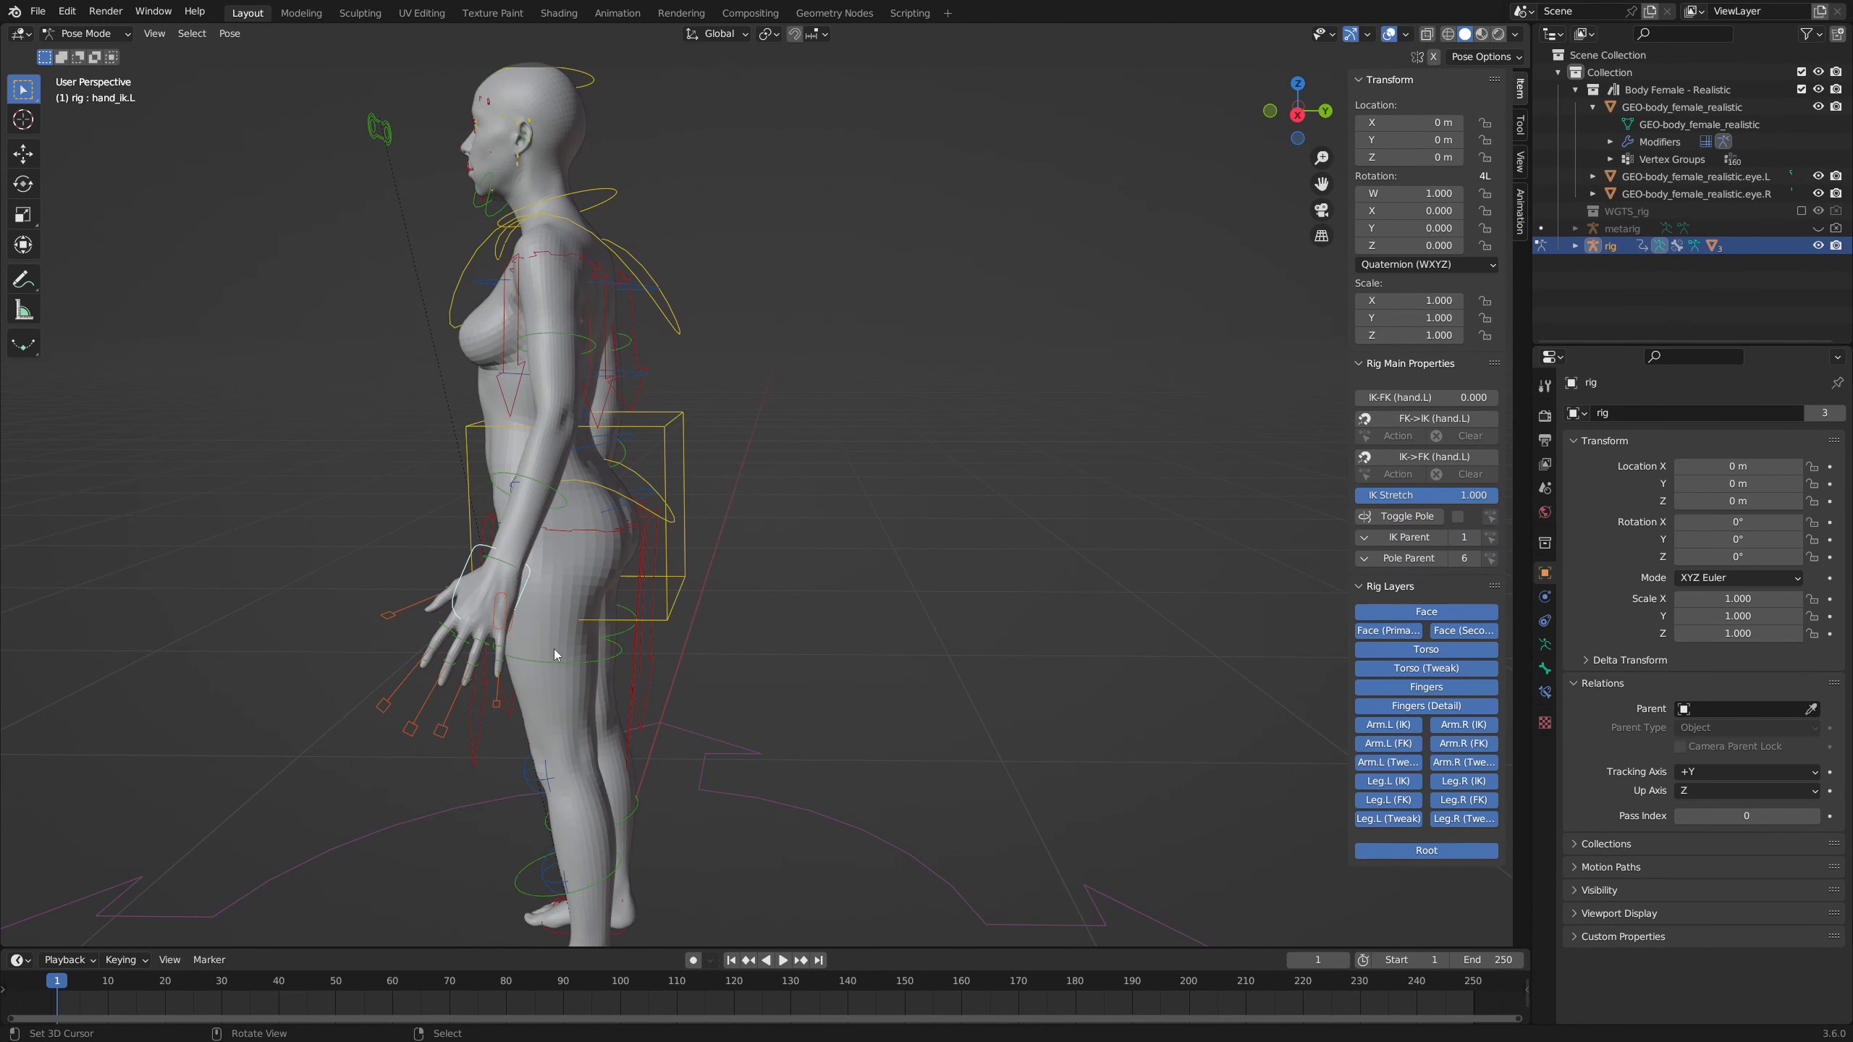
key(g)
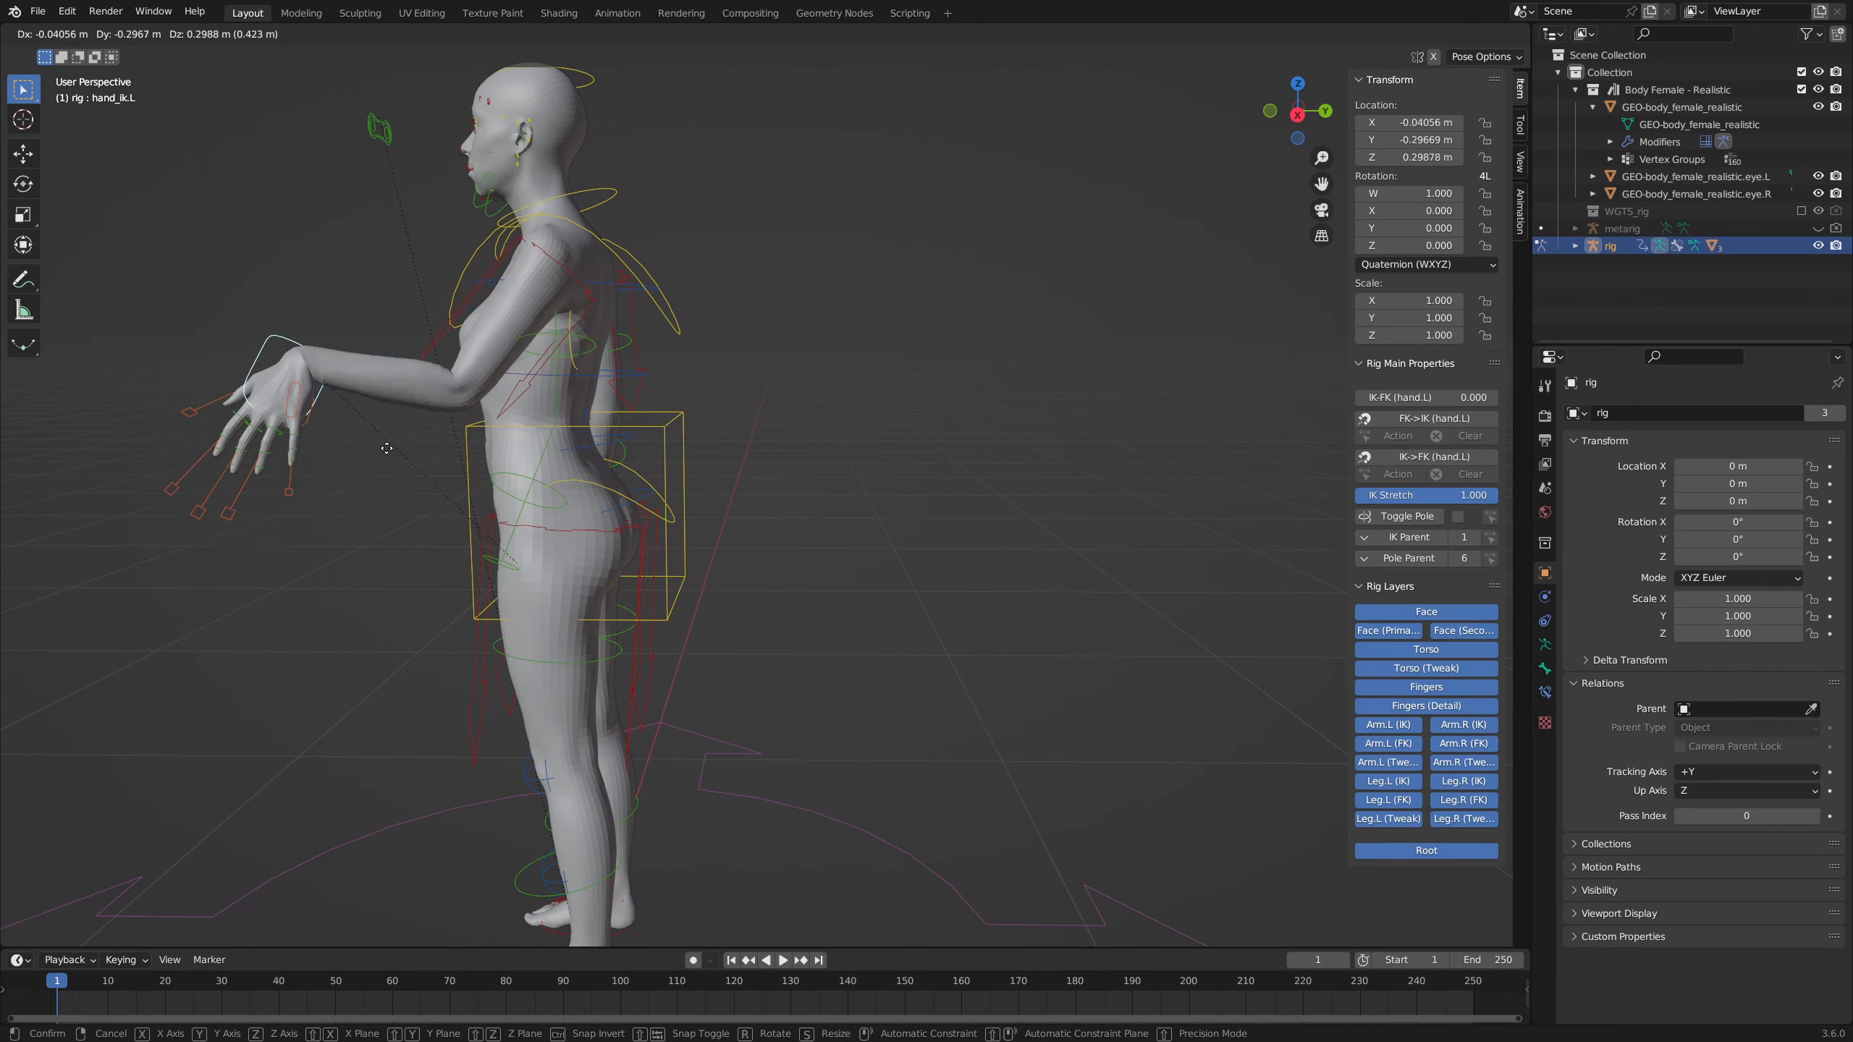
click(397, 474)
Try rotating the left upper arm IK control to swing the elbow's direction
middle_drag(401, 478, 479, 508)
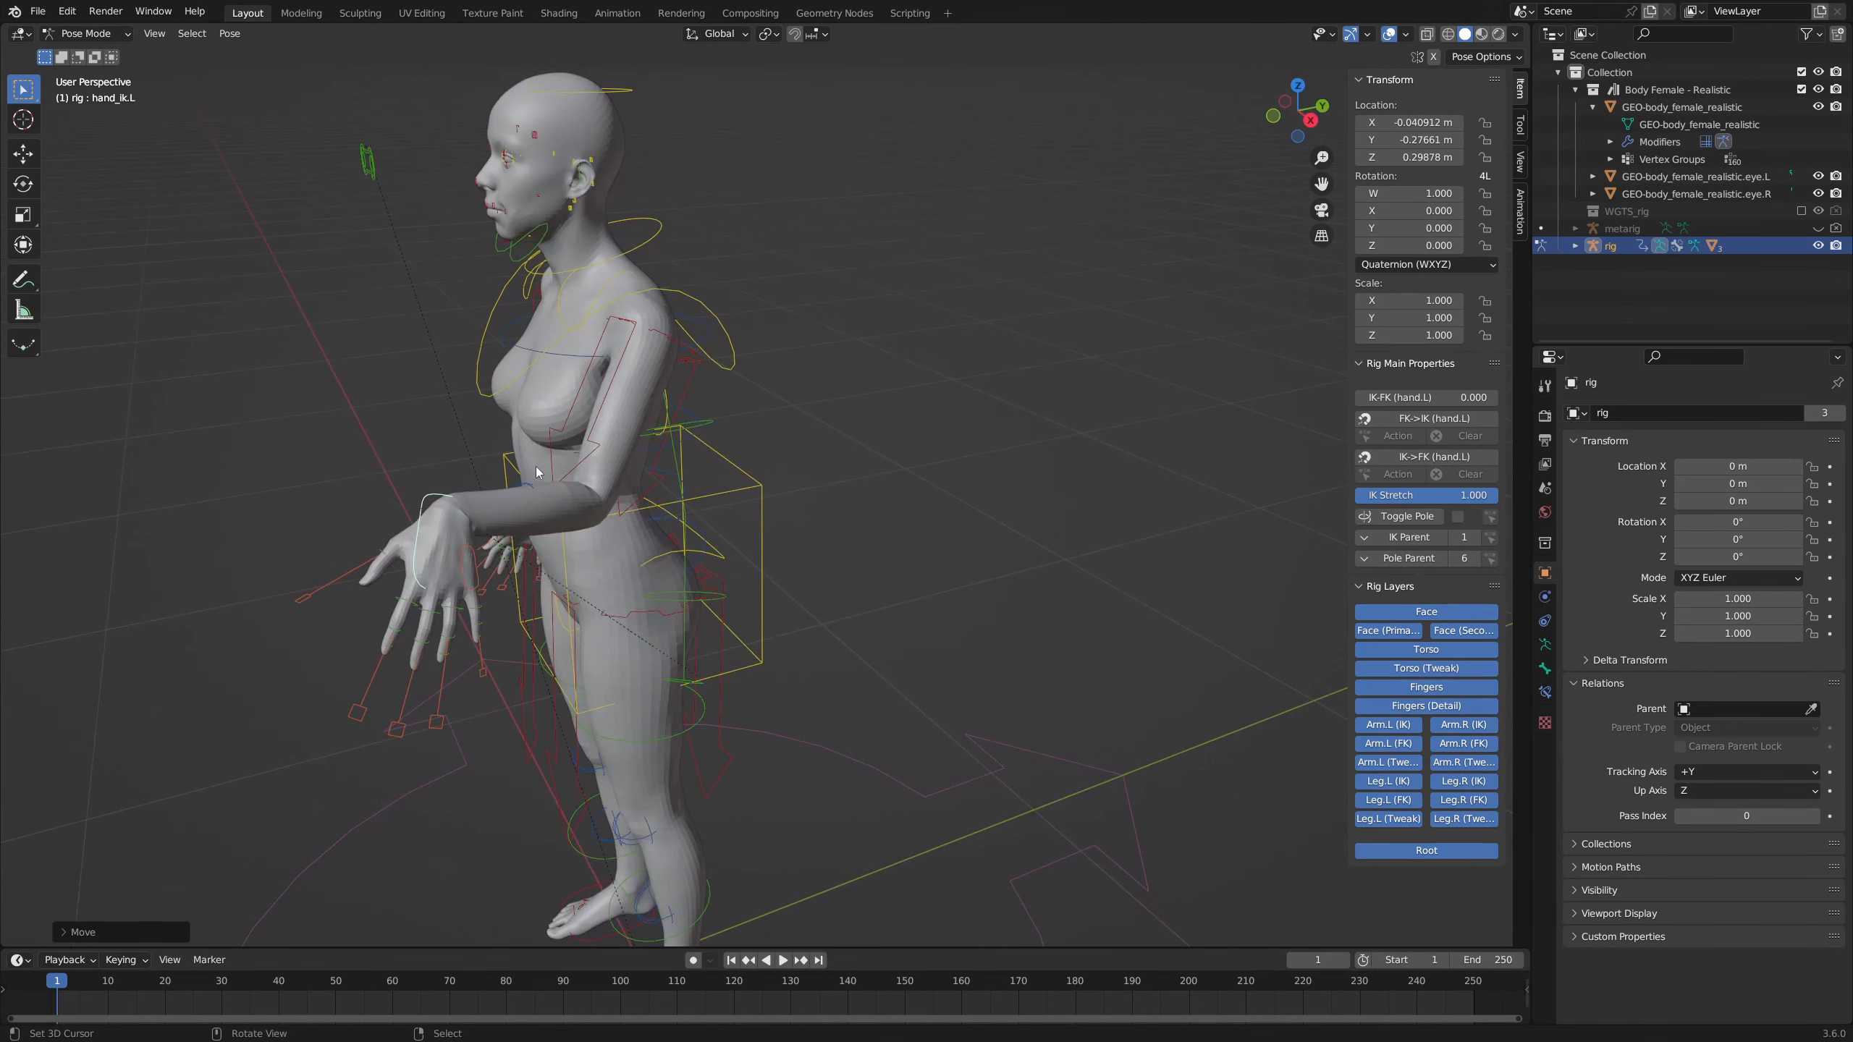
right_click(553, 446)
key(r)
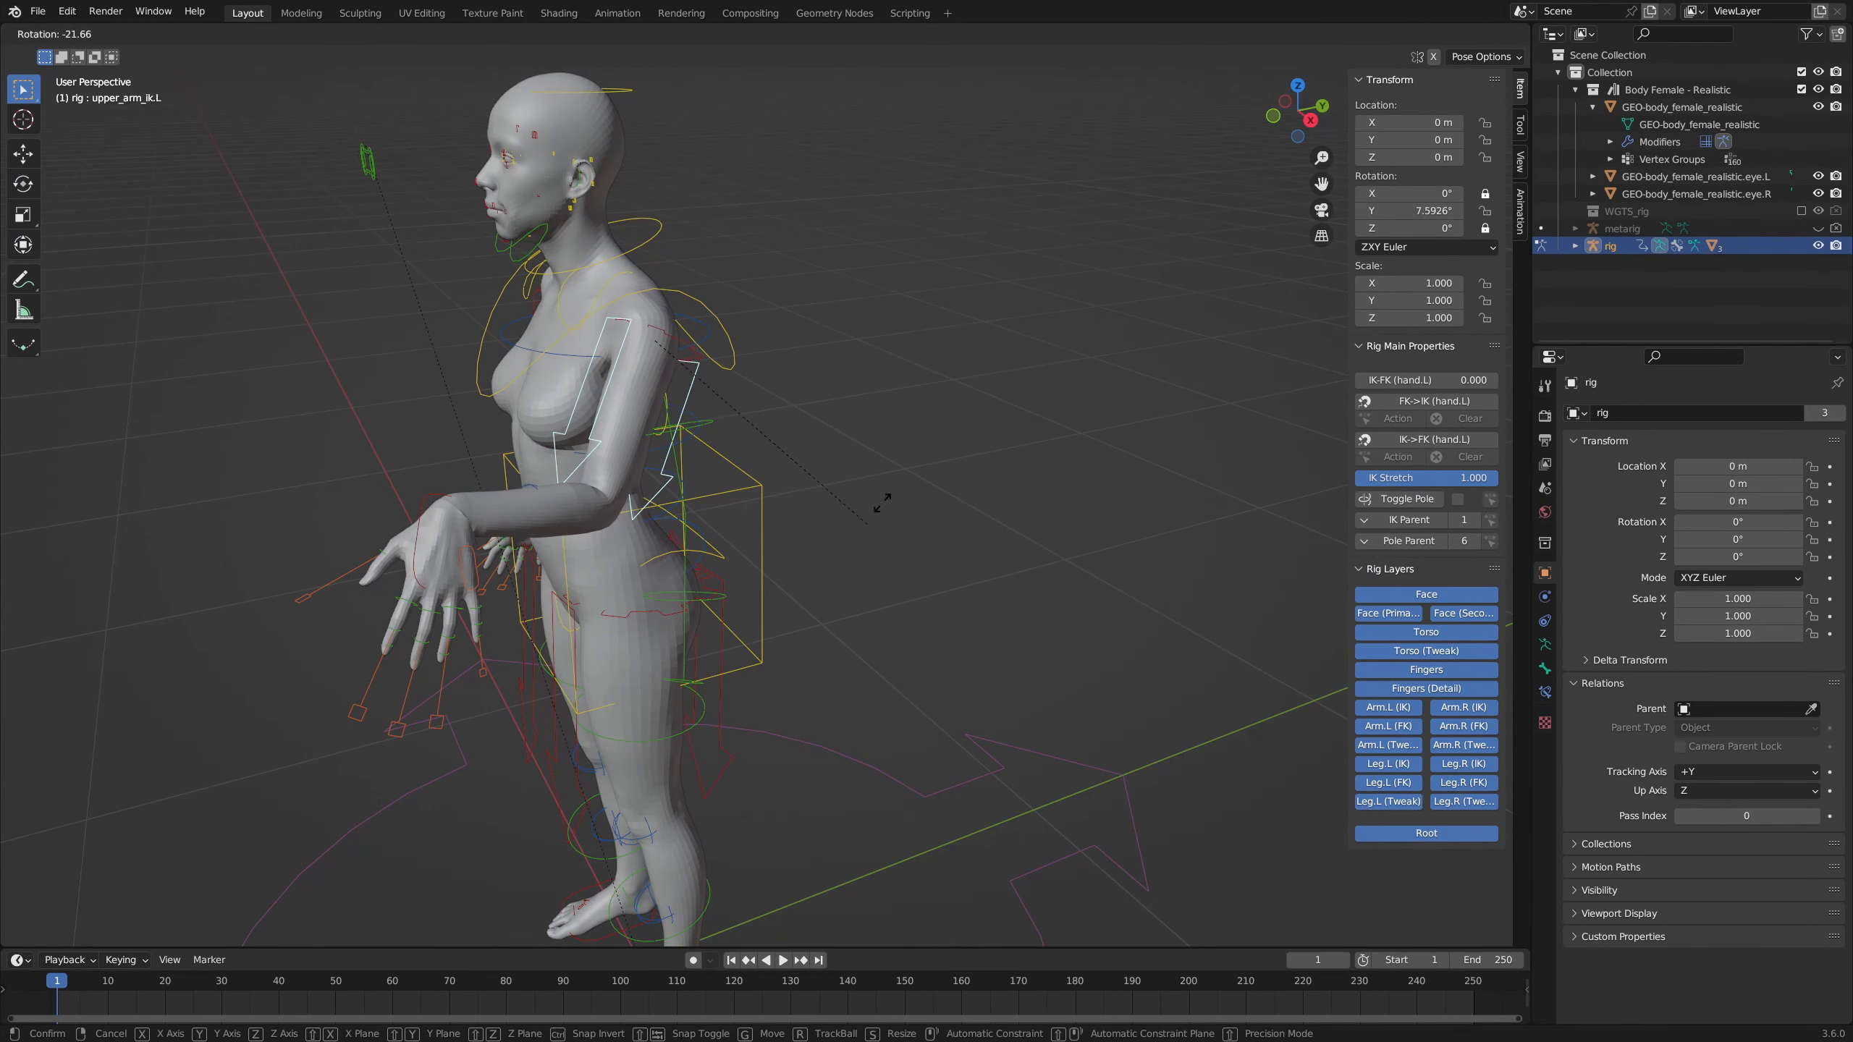
right_click(418, 659)
Rotate the left hand IK control so the fingers point forward with the thumb side up
middle_drag(417, 660, 476, 494)
right_click(443, 465)
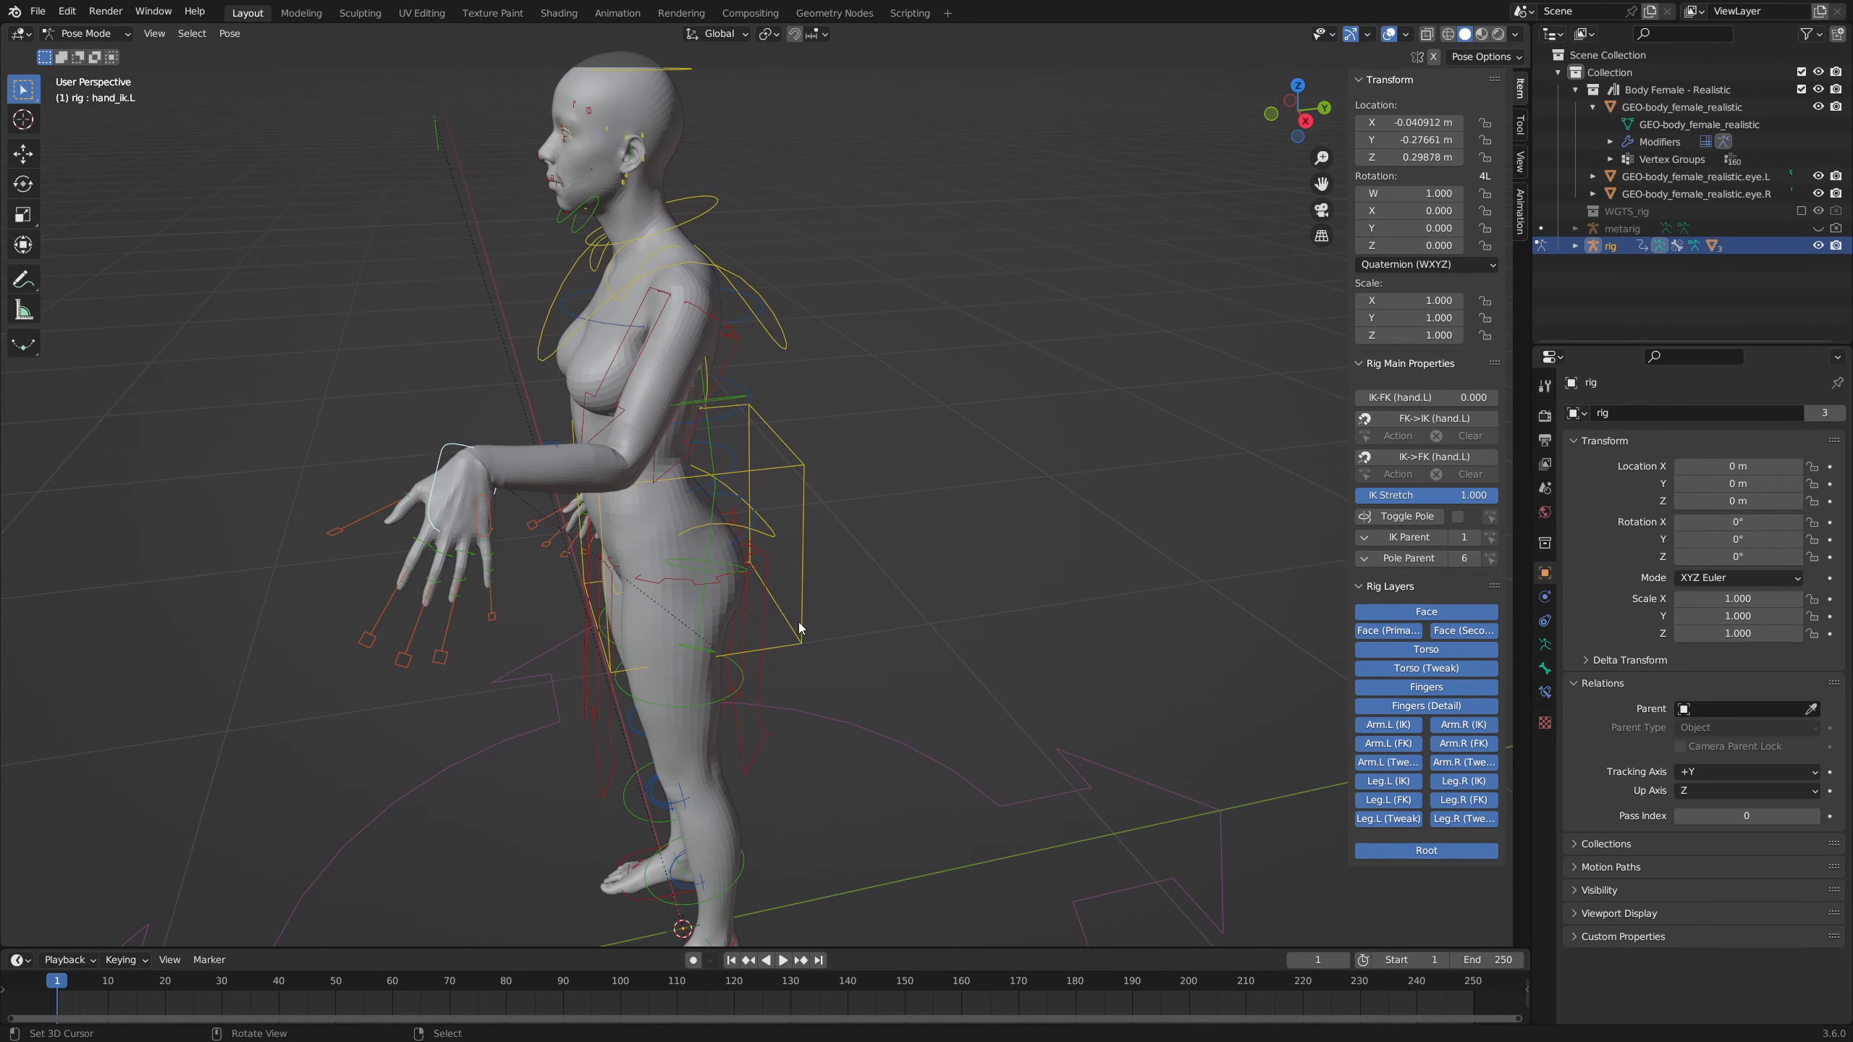
key(r)
click(524, 616)
middle_drag(522, 615, 613, 612)
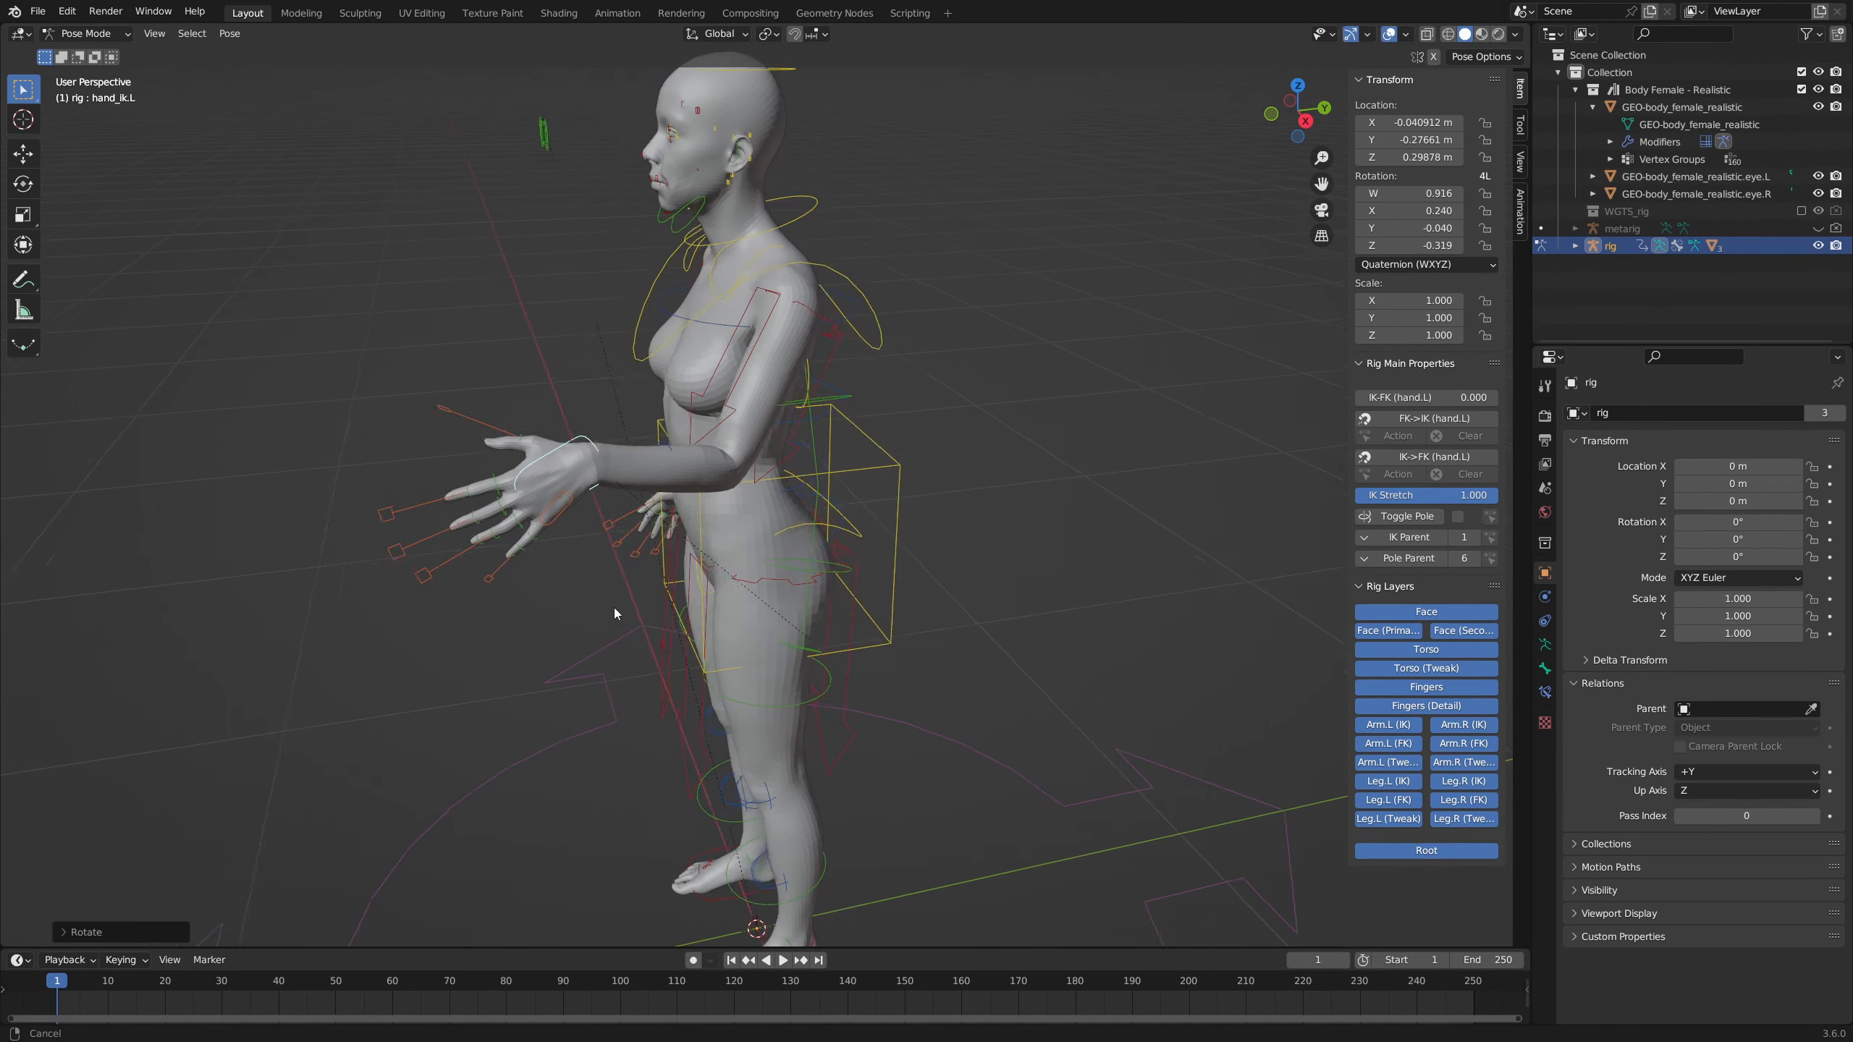
Curl the left thumb by scaling its master control down to about 0.78
scroll(599, 674, up, 5)
right_click(423, 483)
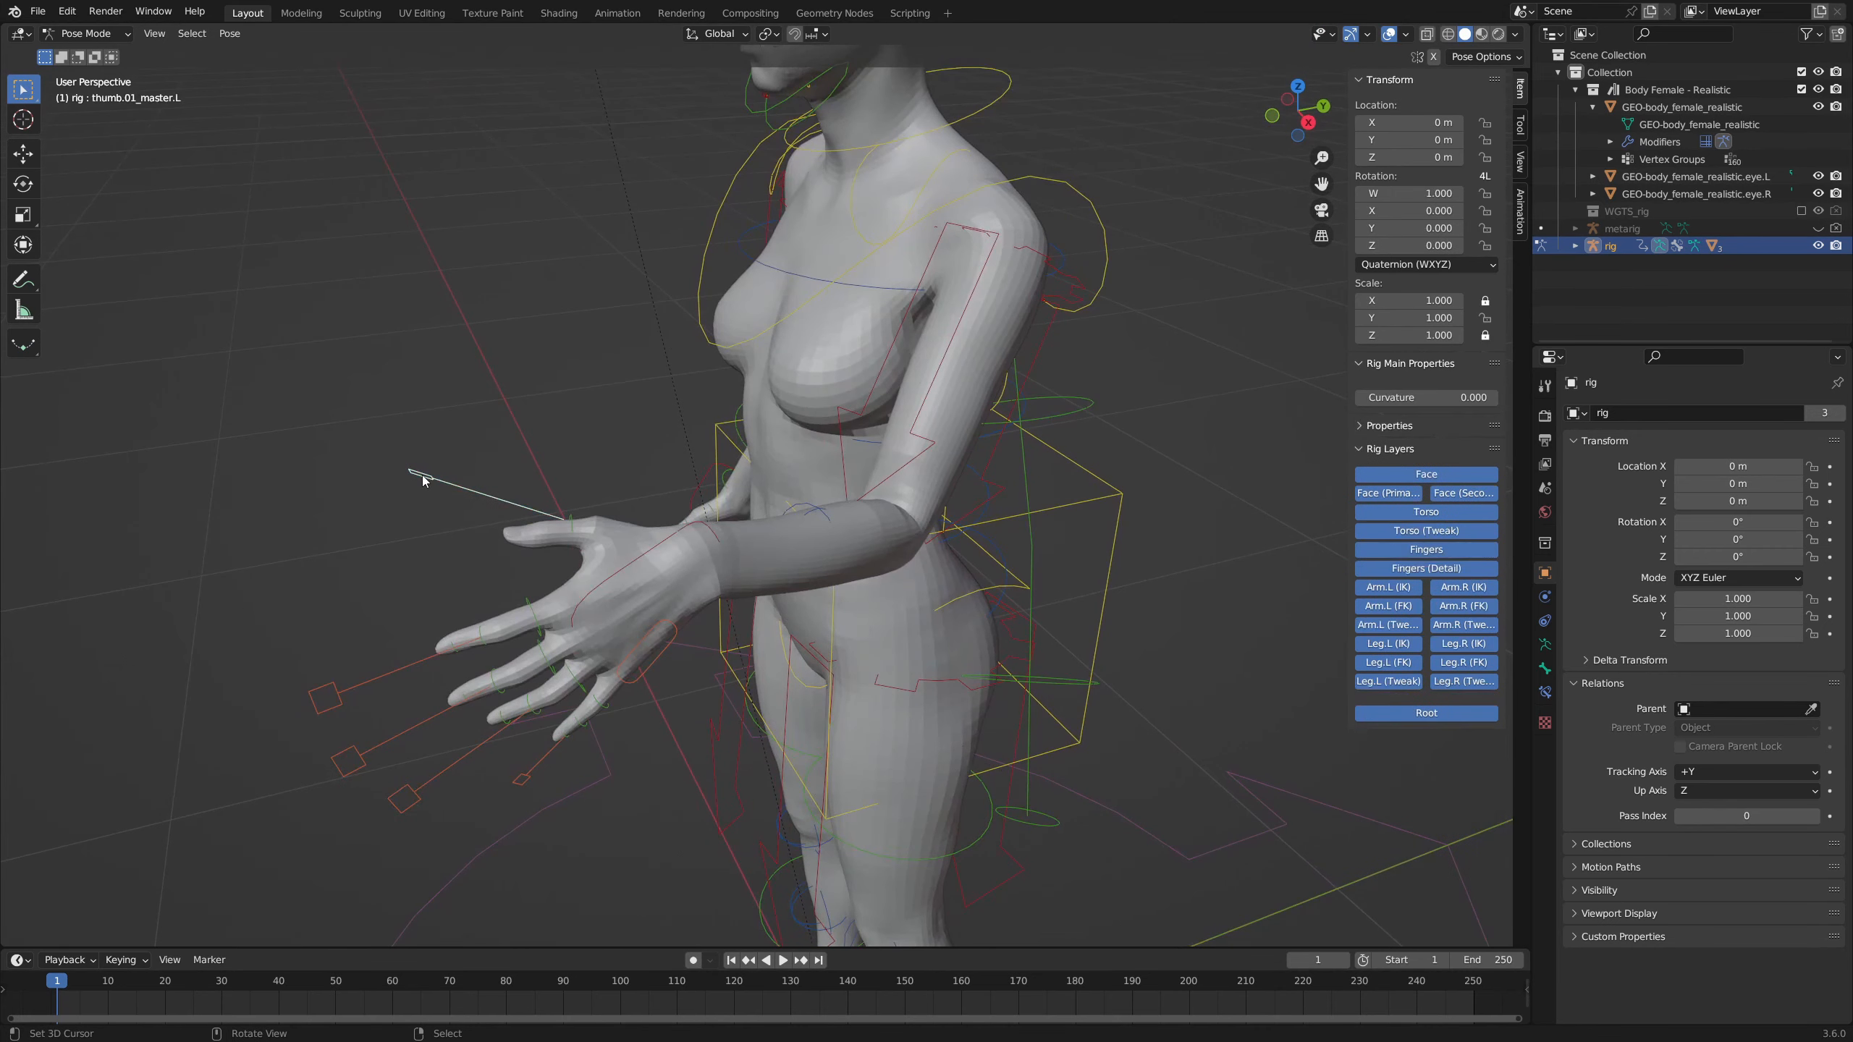
middle_drag(424, 483, 491, 480)
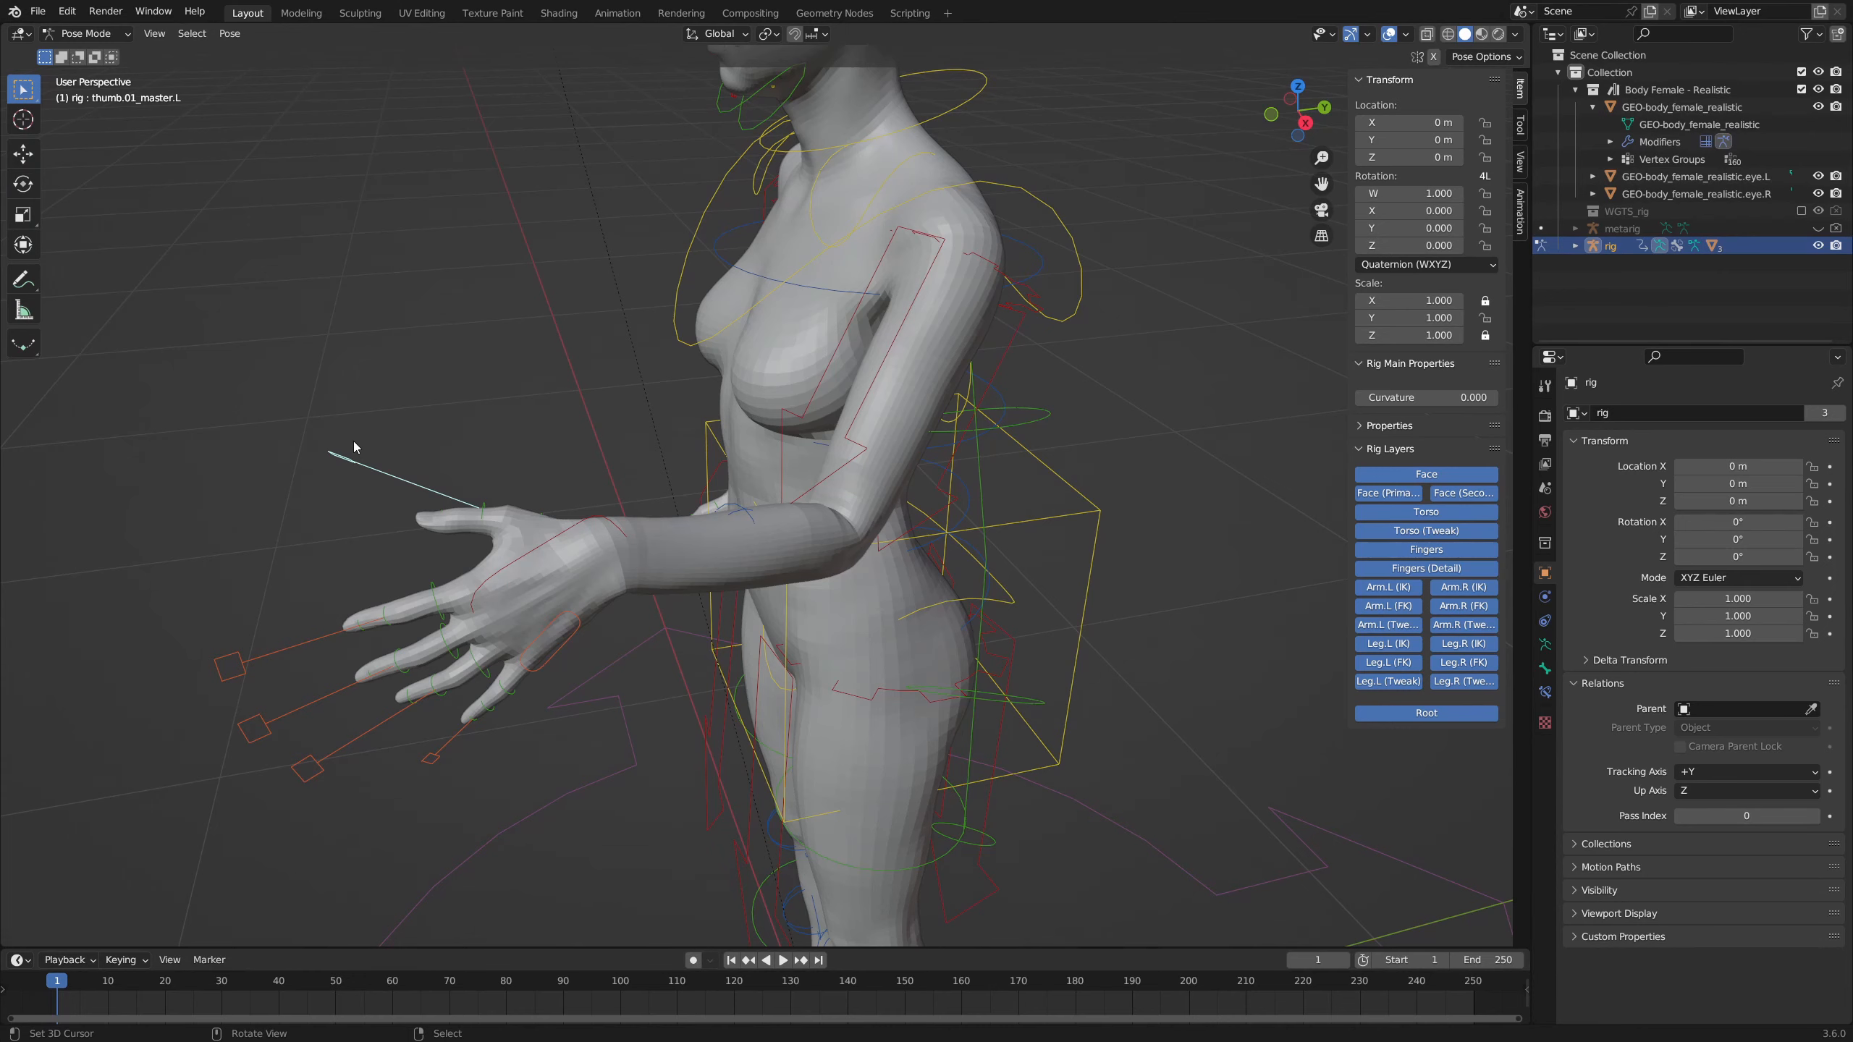
middle_drag(354, 444, 350, 359)
key(s)
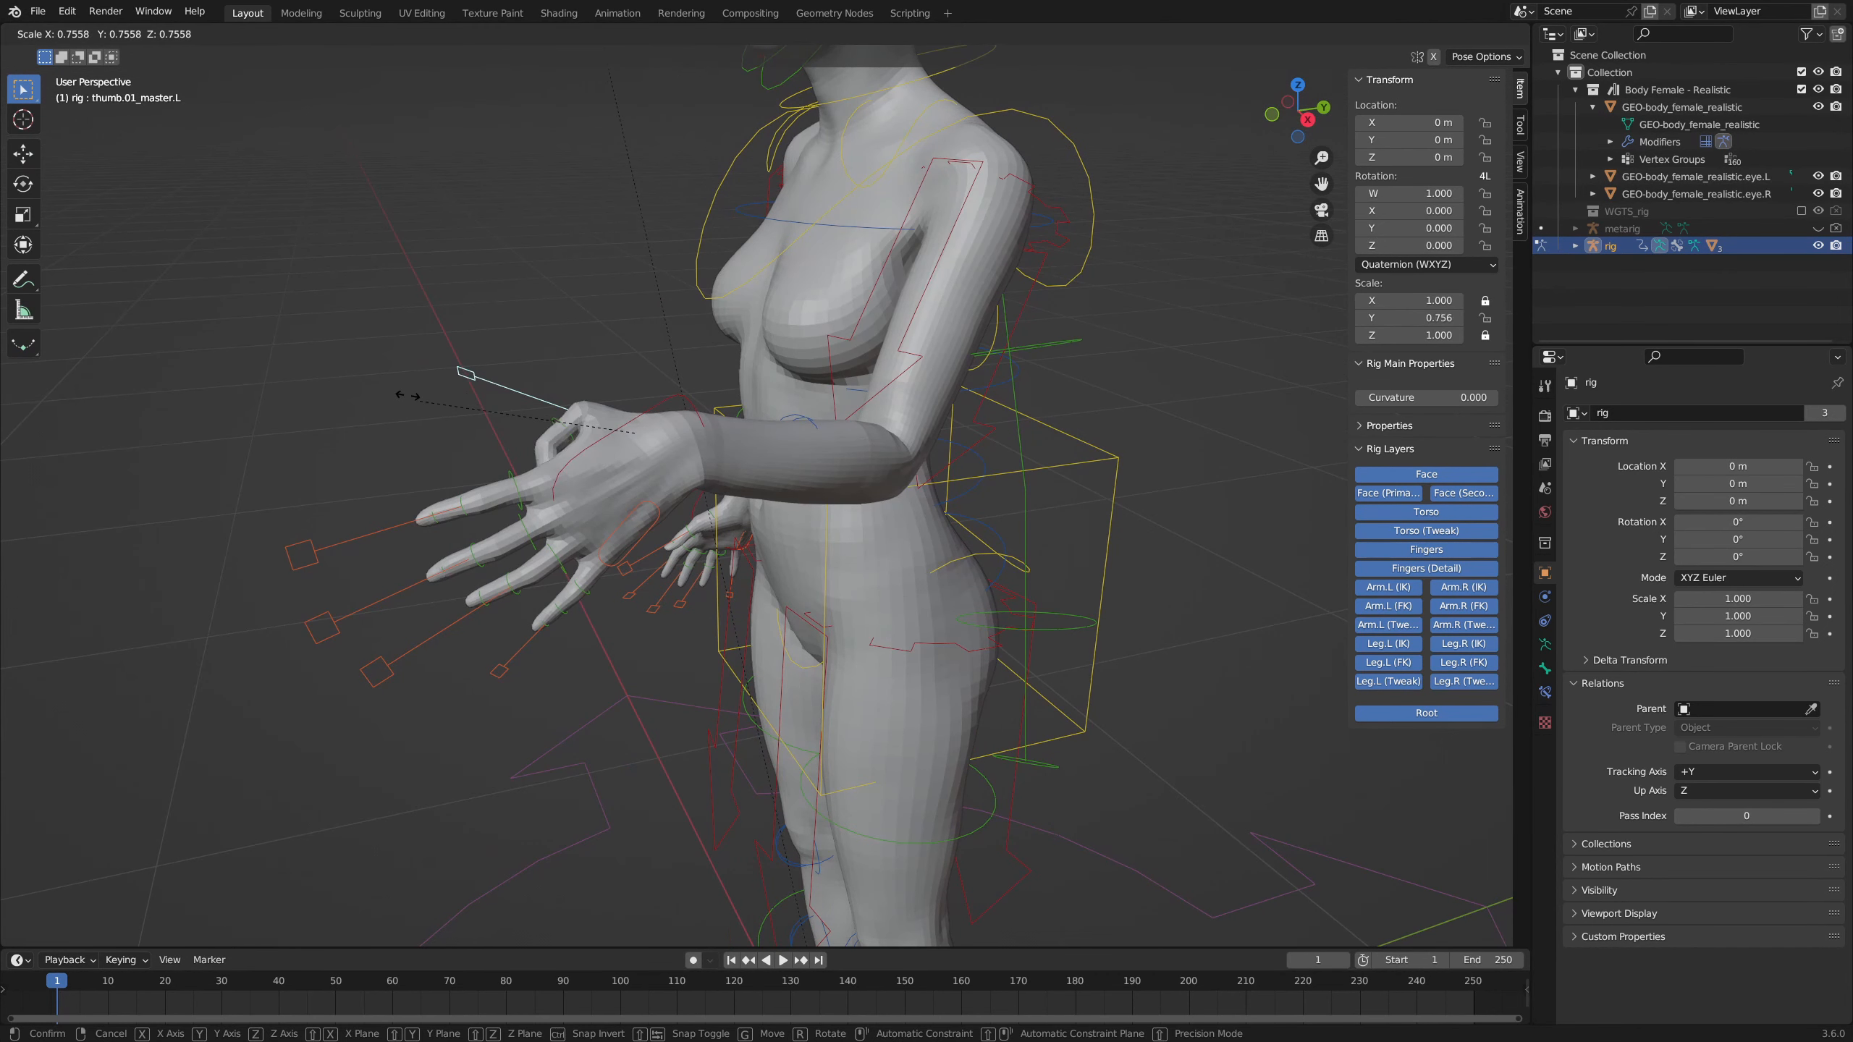
click(400, 414)
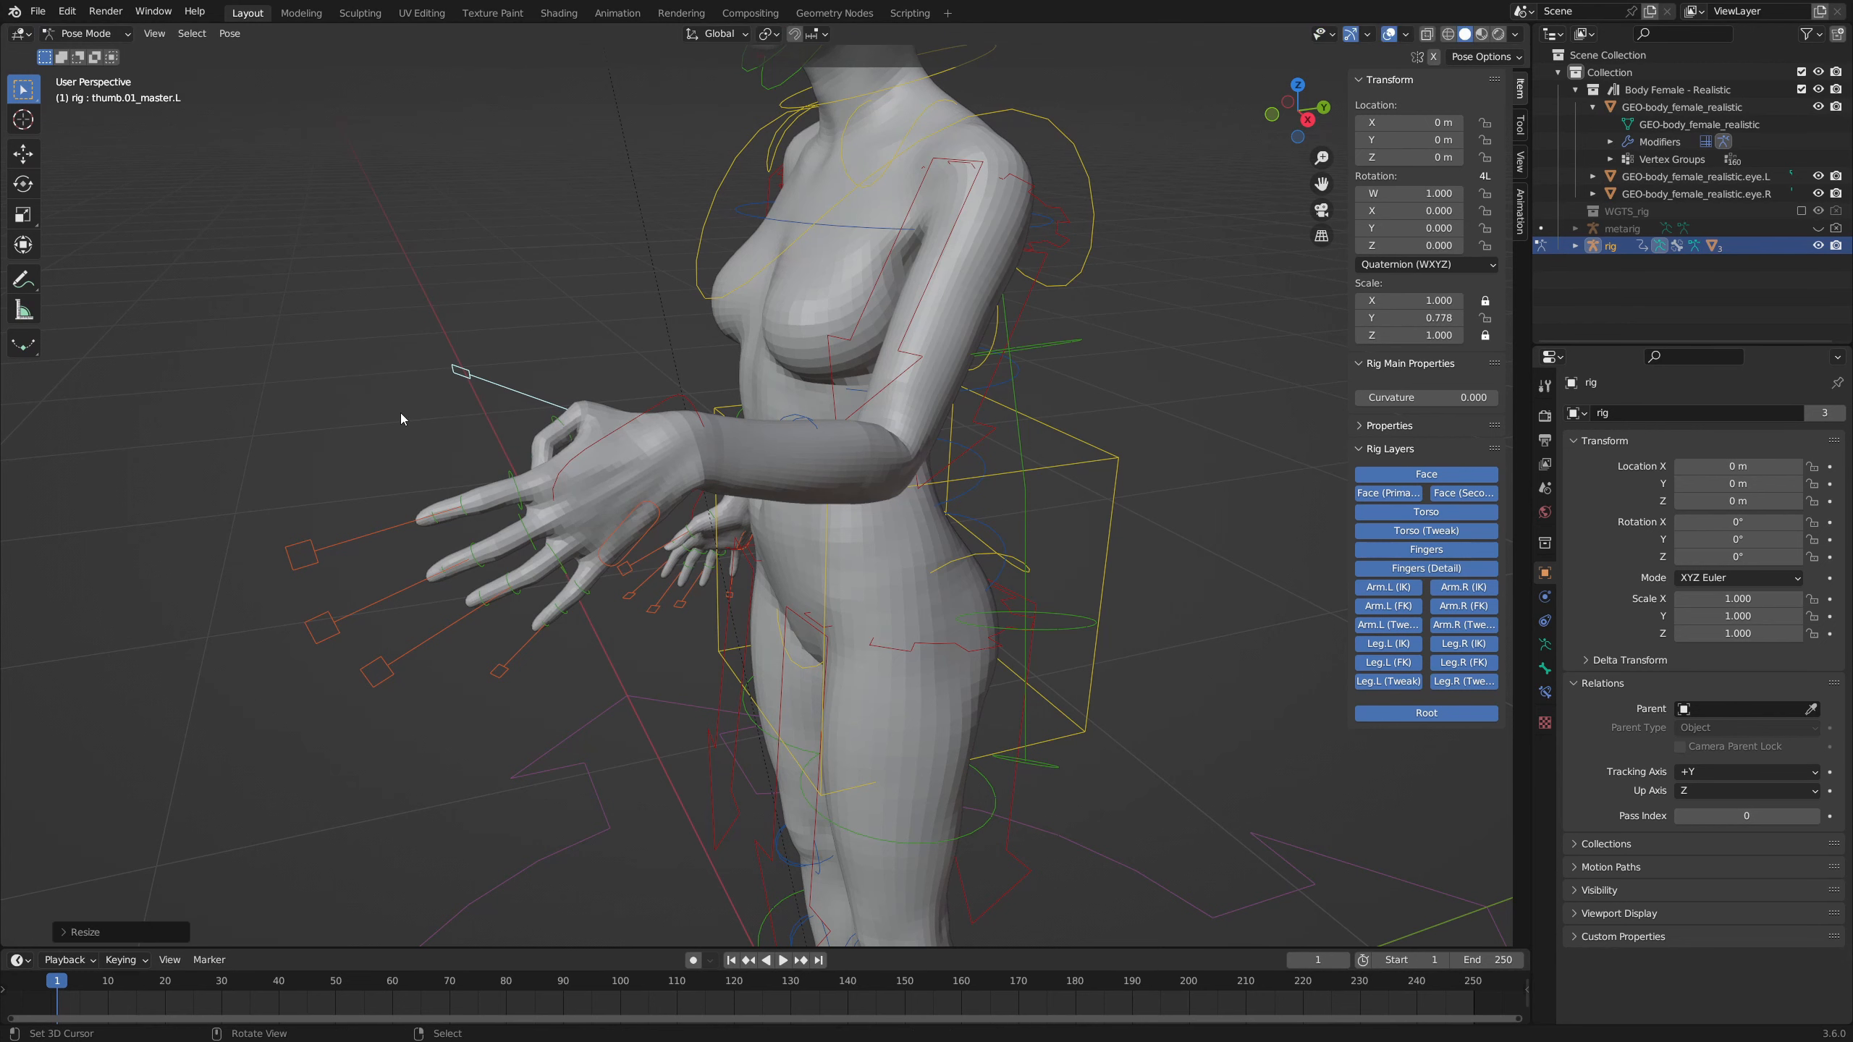
Try curling the left index finger by scaling its master control down
click(313, 544)
middle_drag(313, 543, 265, 523)
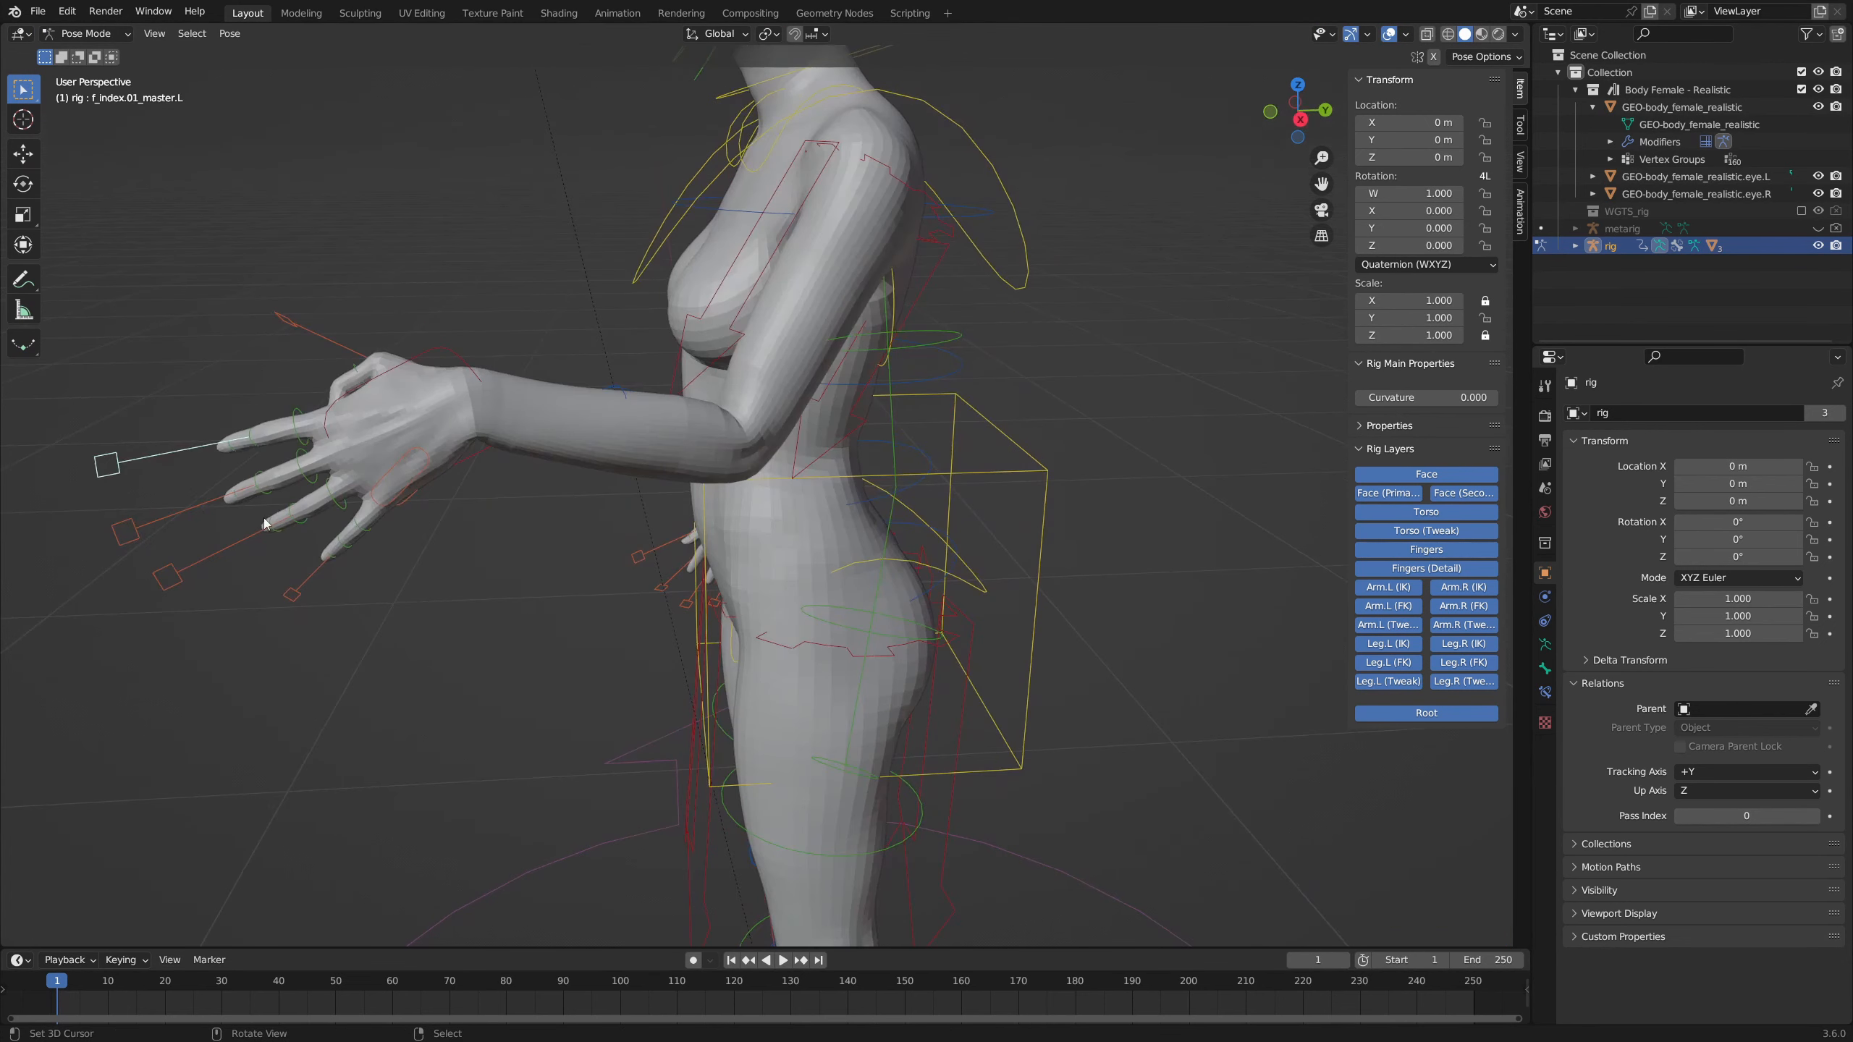
key(s)
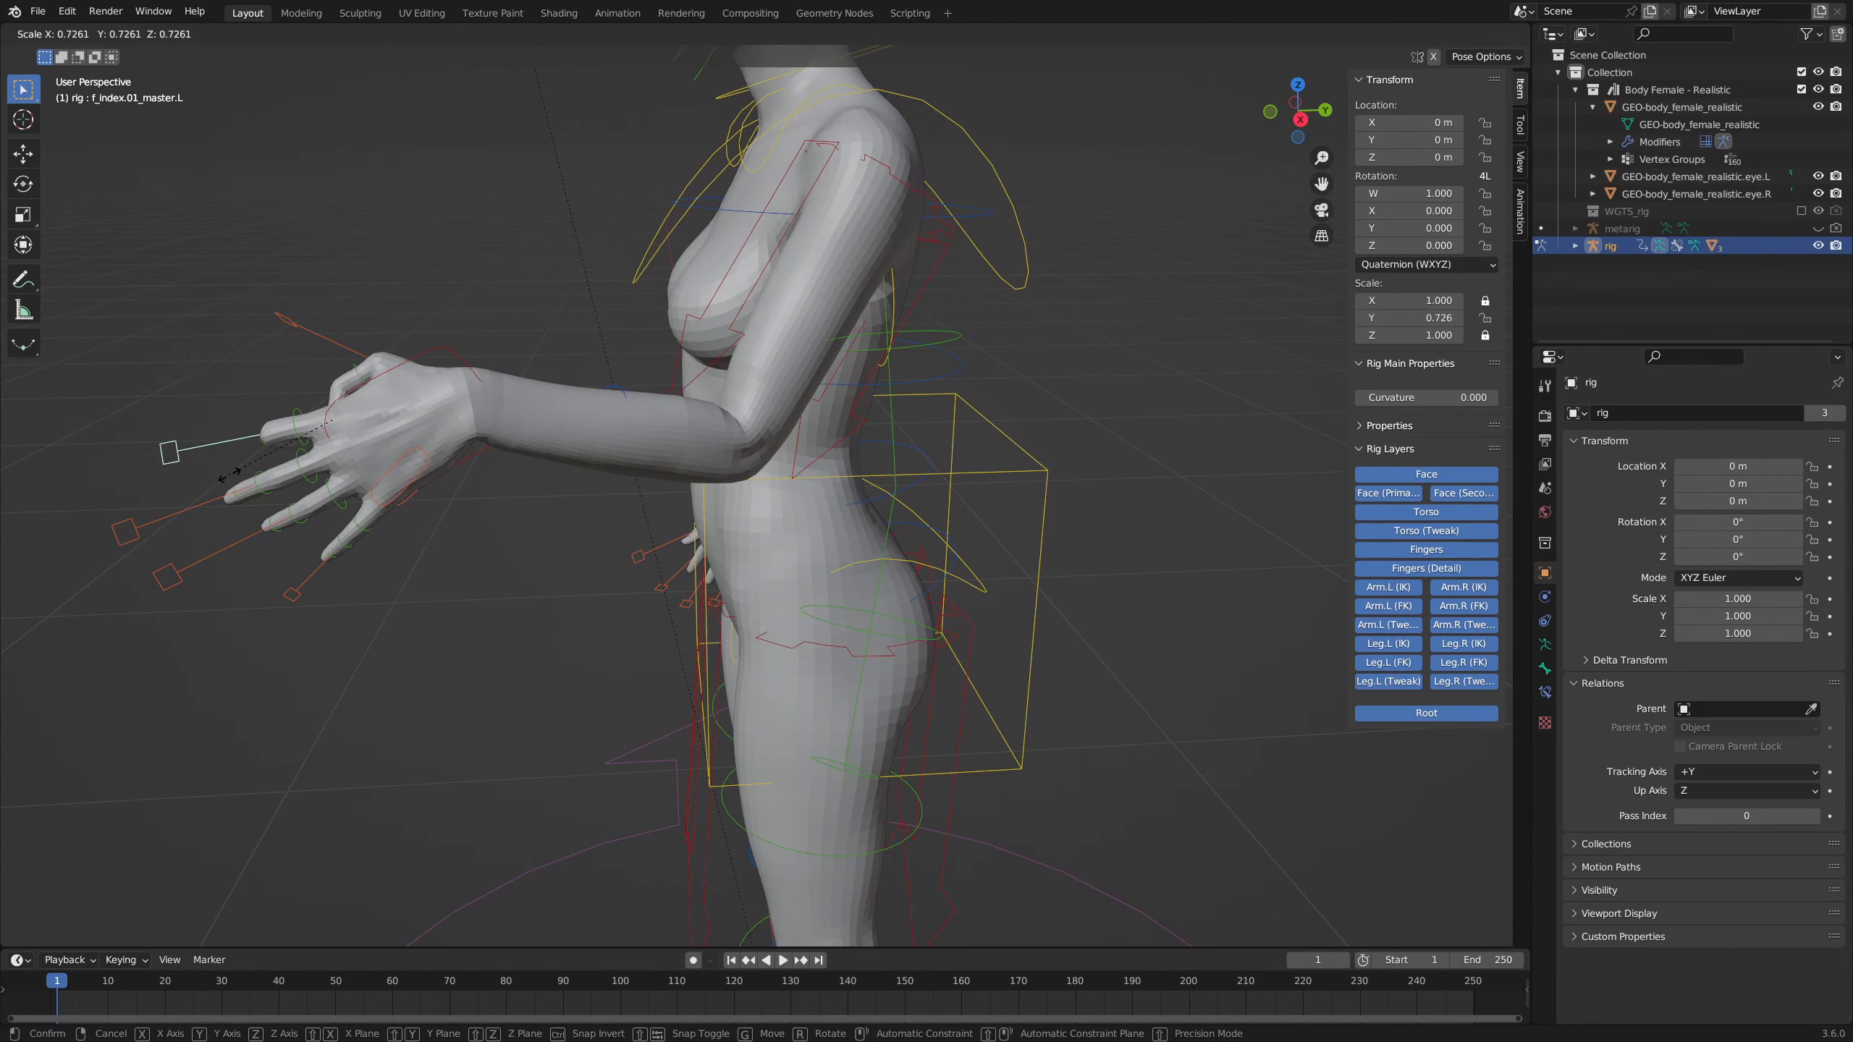
right_click(211, 486)
Try lifting the left foot IK control up and forward to test the knee bend
middle_drag(438, 554, 569, 562)
shift+middle_drag(657, 897, 663, 489)
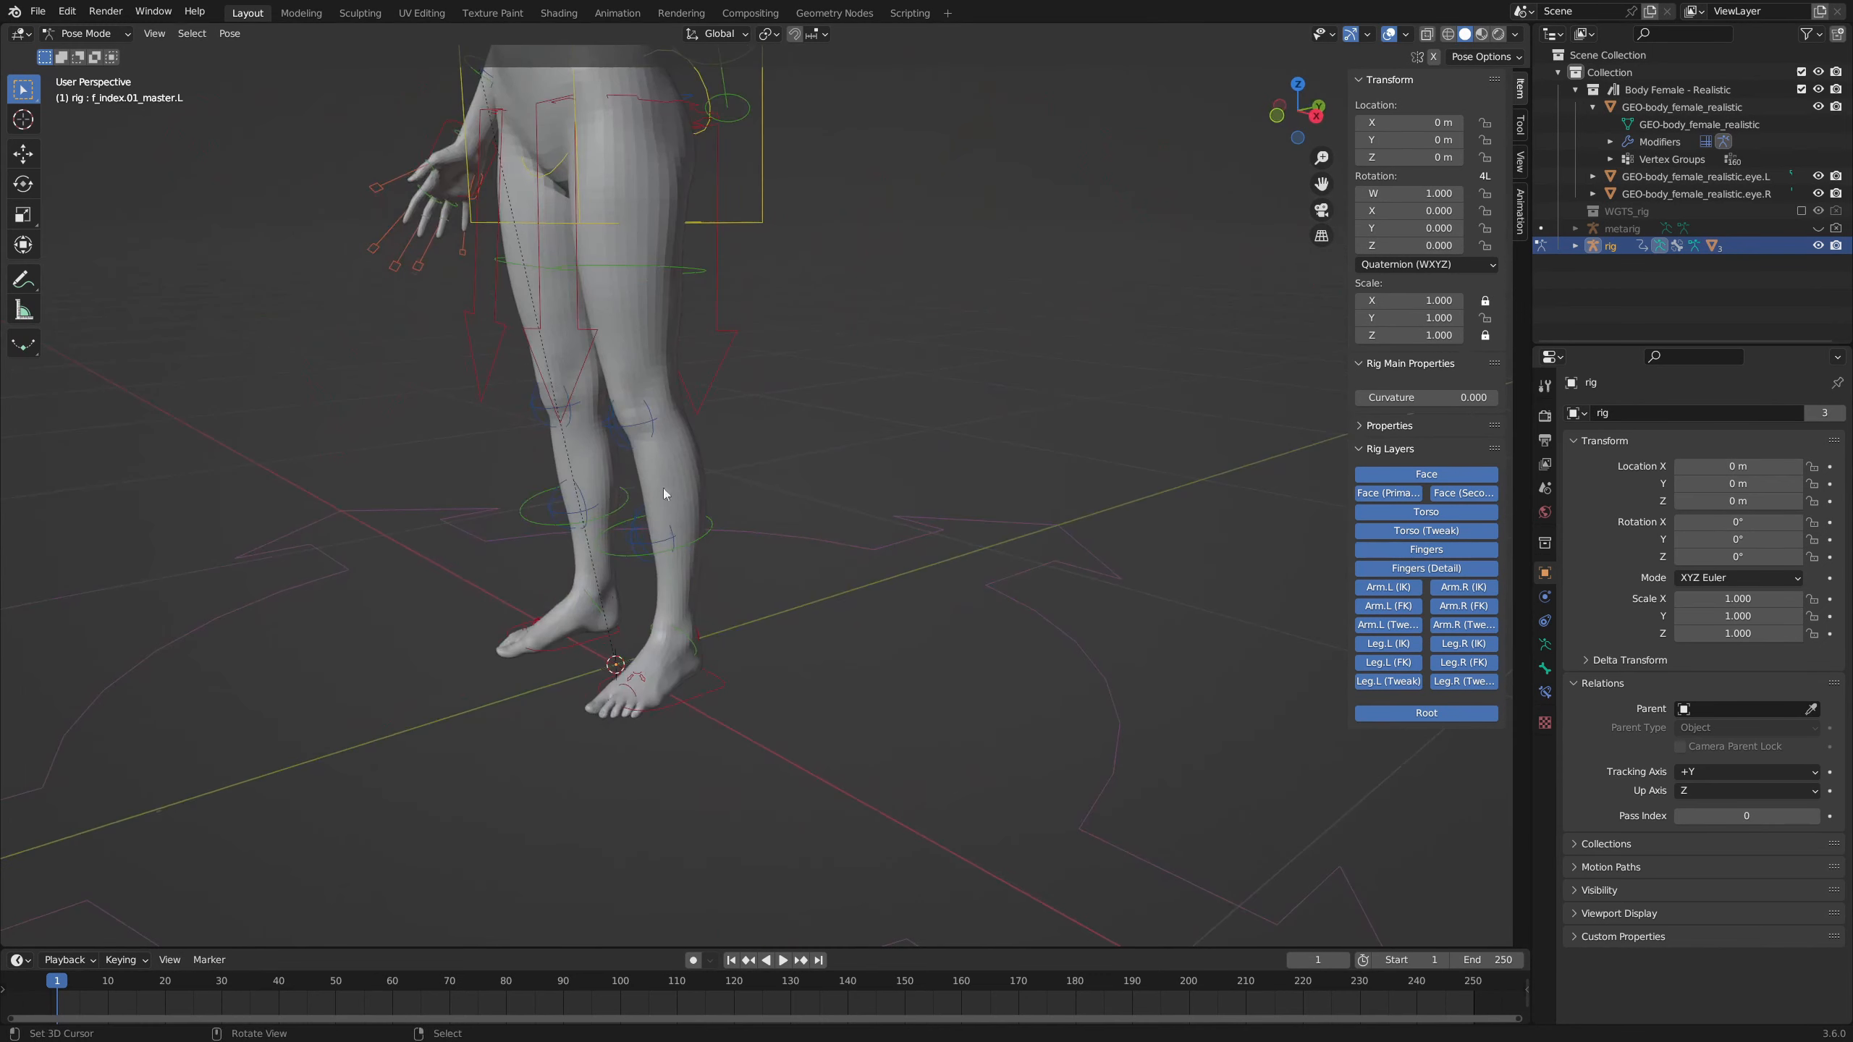
click(712, 694)
mouse_move(712, 693)
middle_down()
mouse_move(712, 655)
mouse_move(724, 673)
middle_up()
key(g)
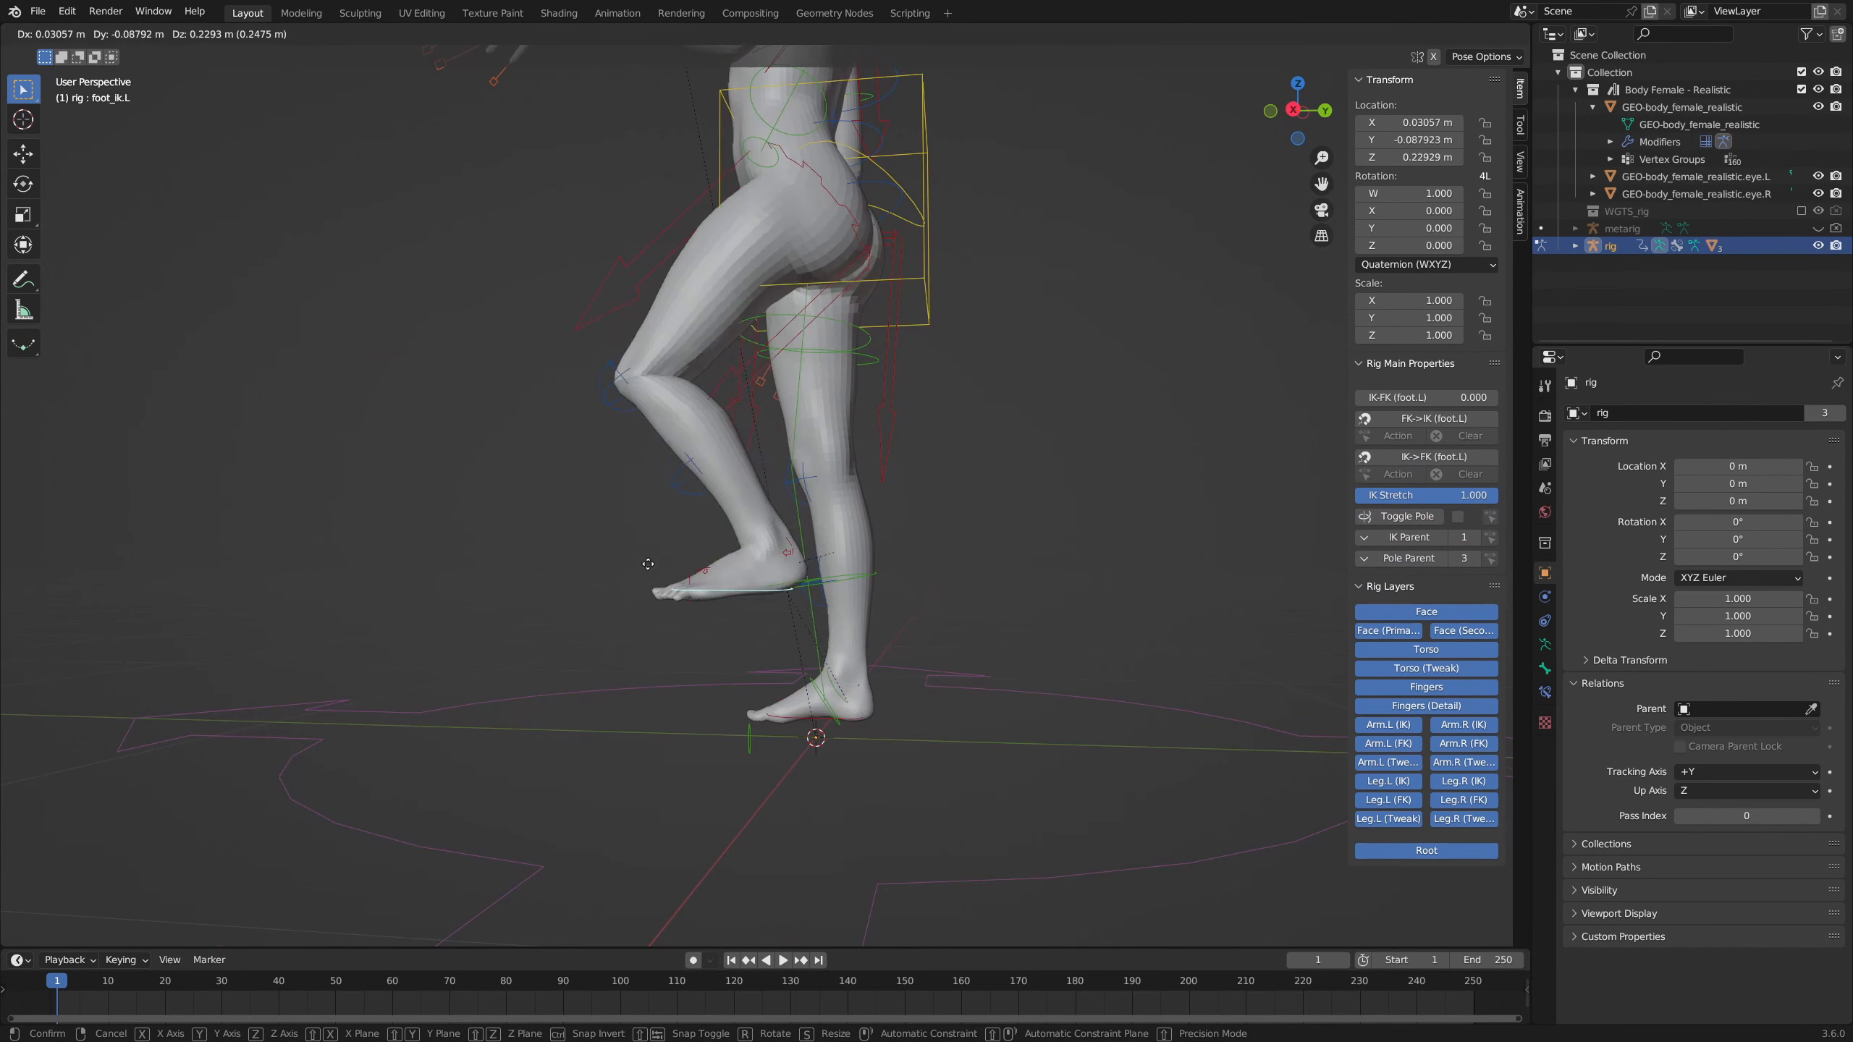
right_click(846, 544)
Select the left thigh IK control and try rotating it to test the knee's direction
middle_drag(846, 544, 884, 509)
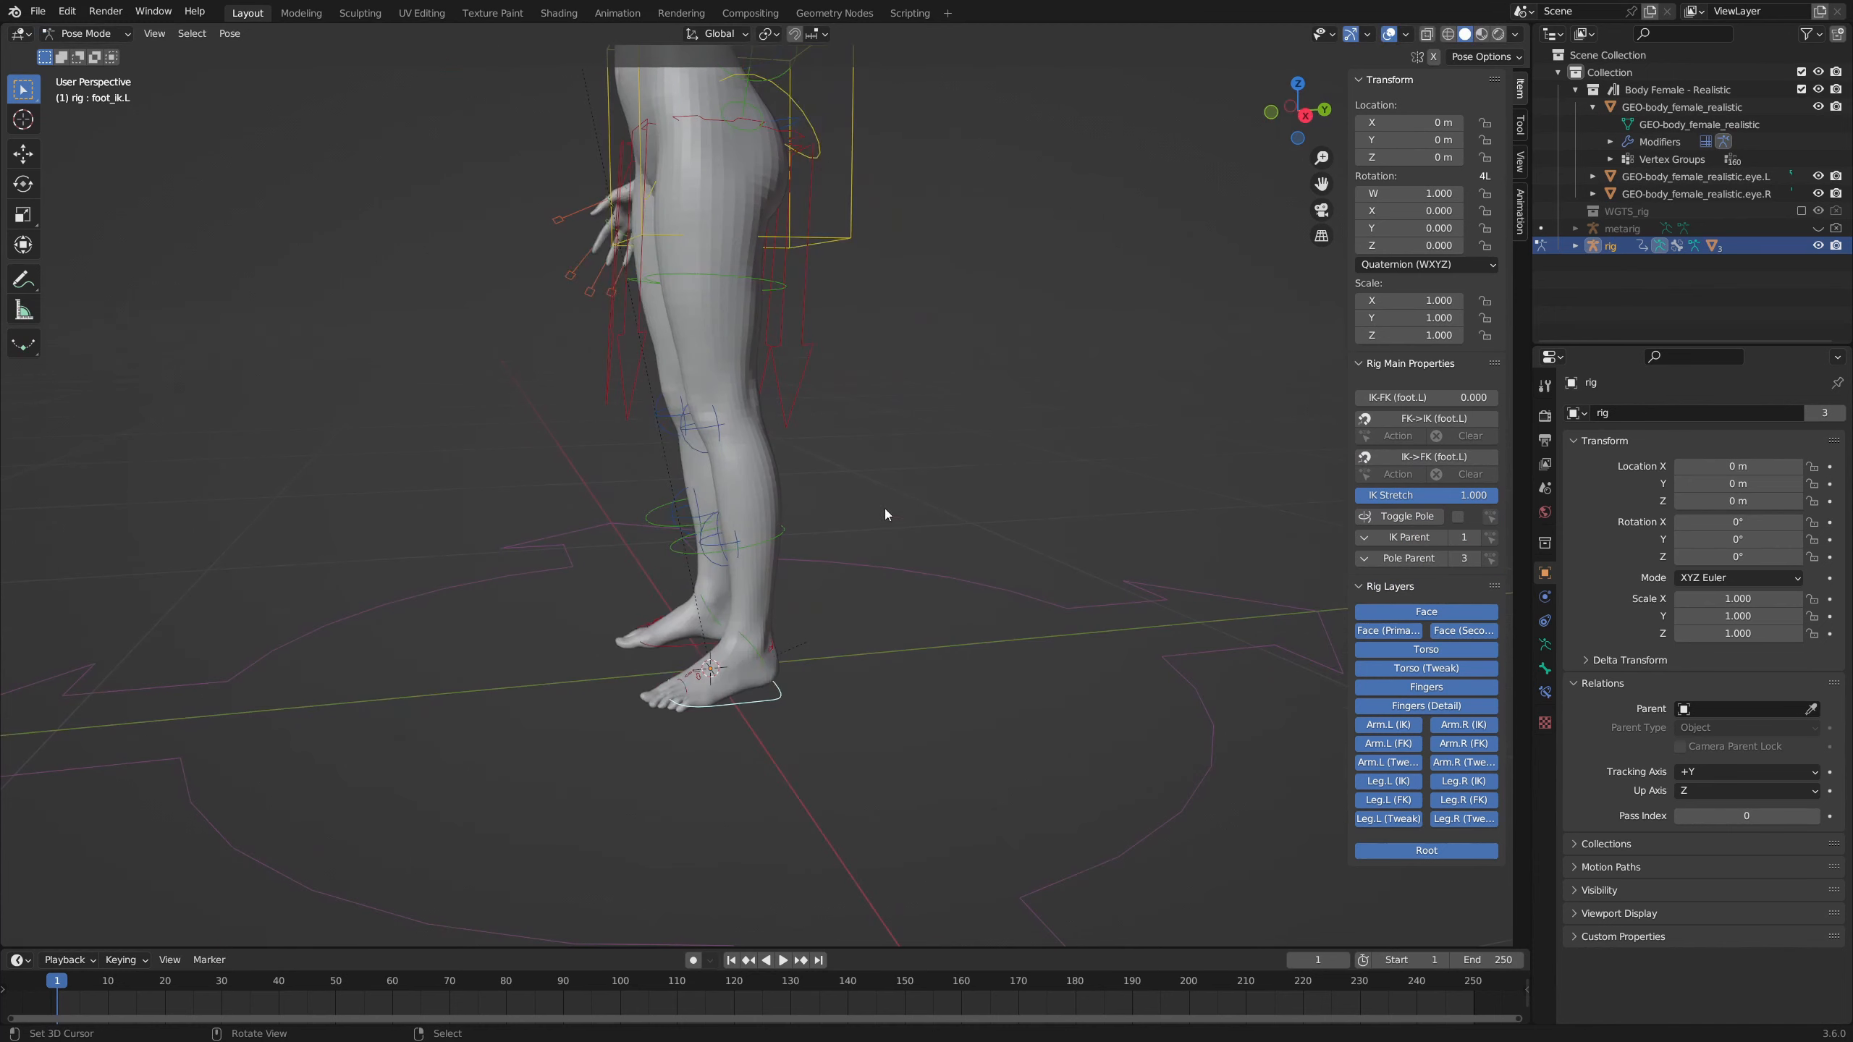
click(797, 349)
middle_drag(797, 349, 900, 347)
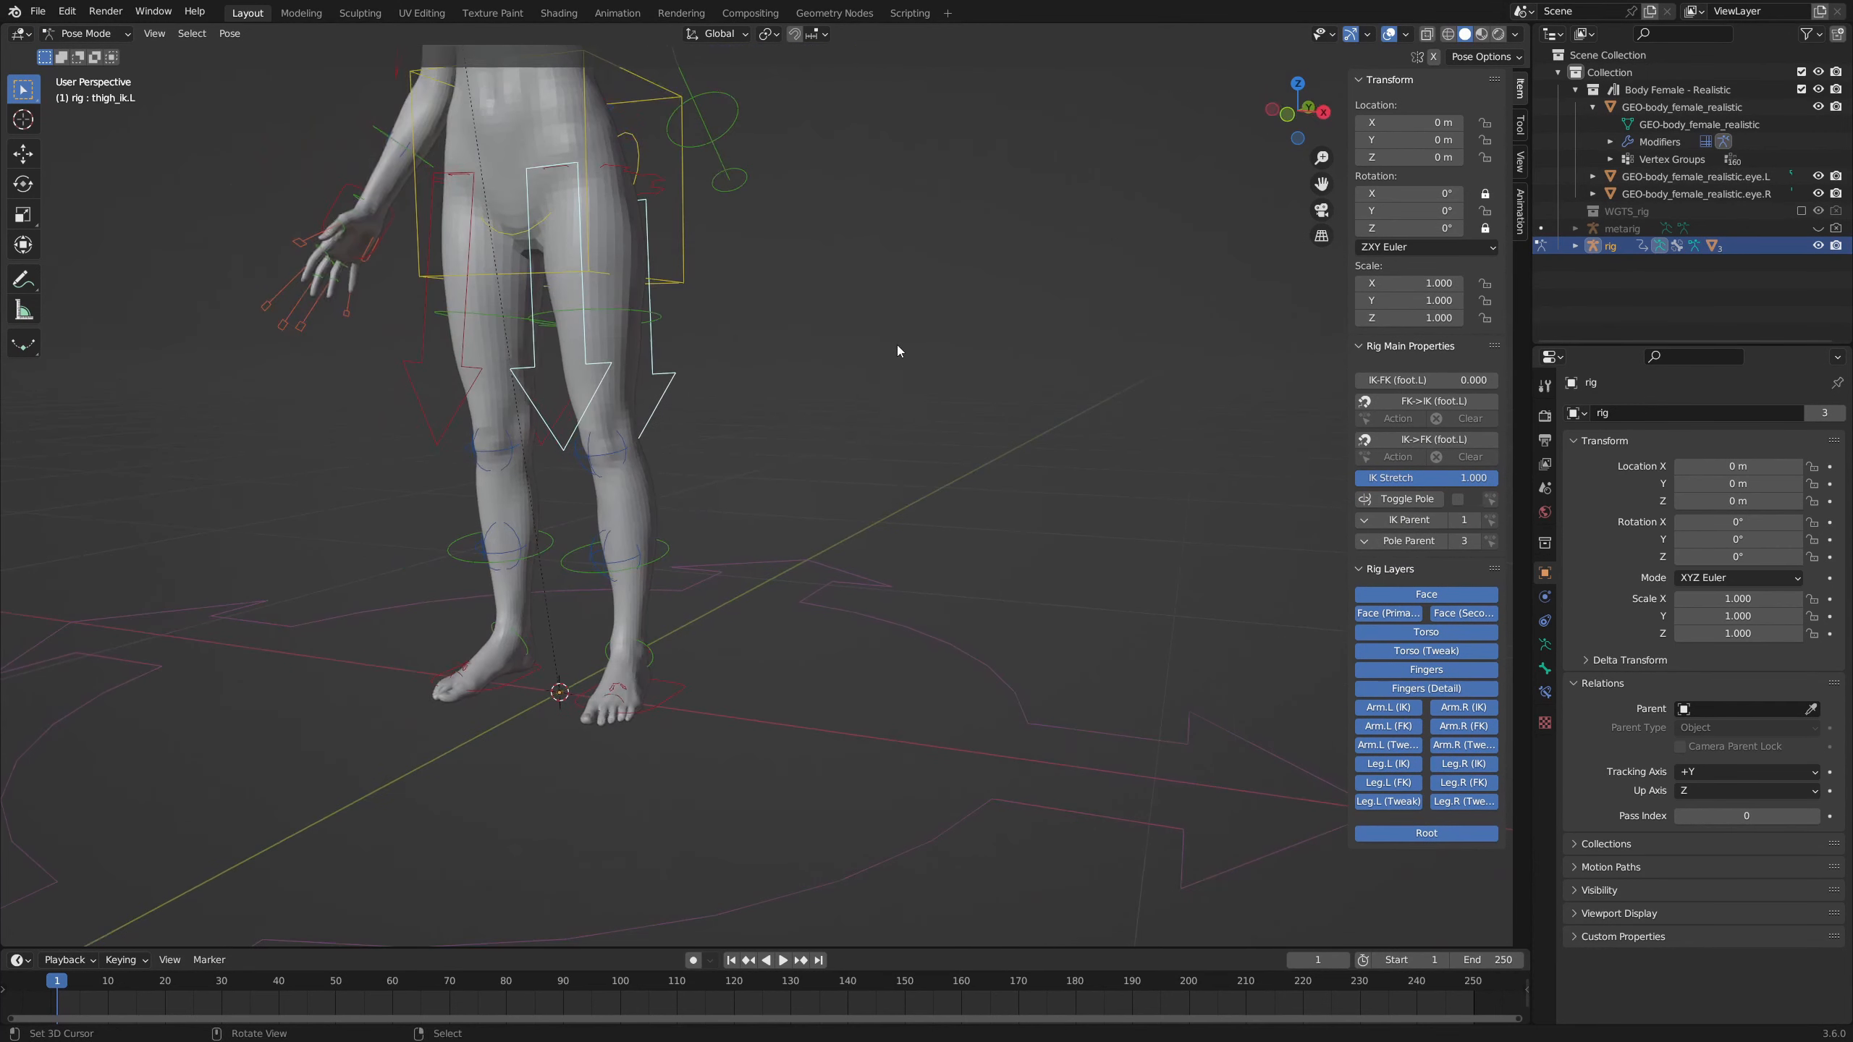
key(r)
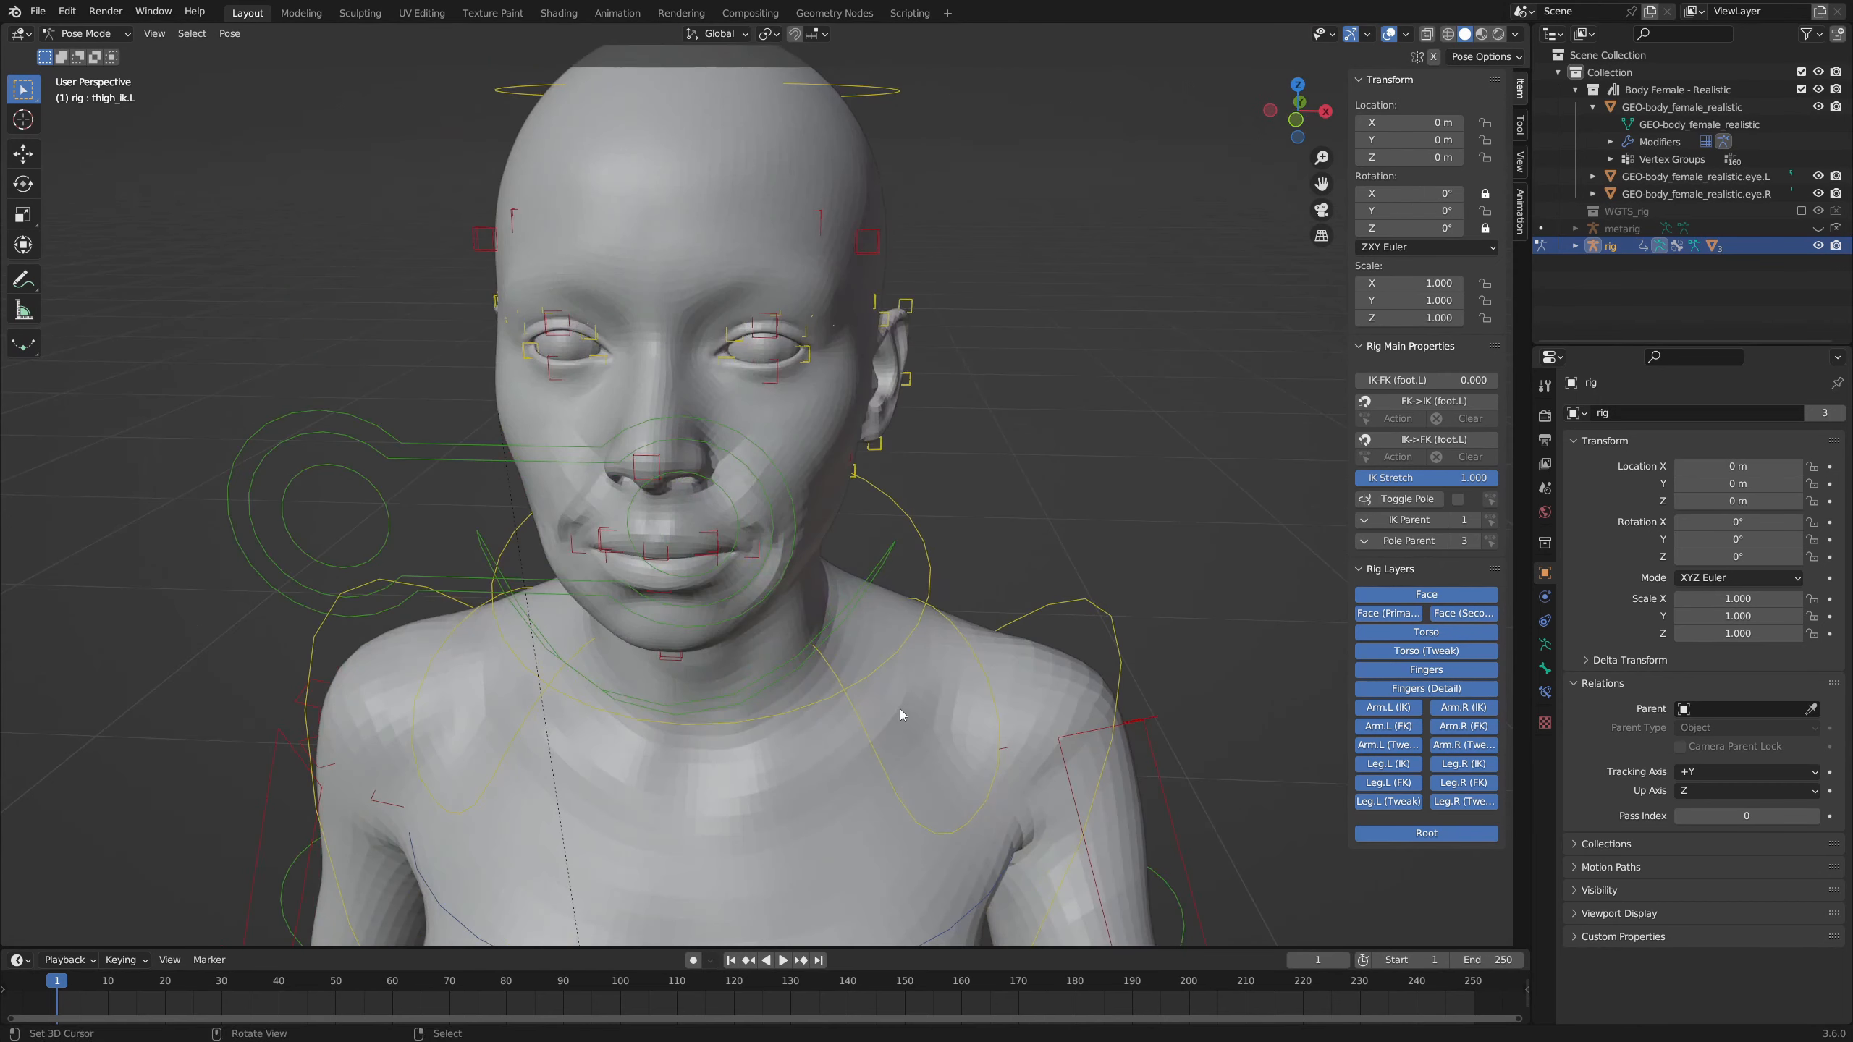
Select the shared eyes control in front of the face and try moving it to test the gaze
middle_drag(900, 709, 933, 807)
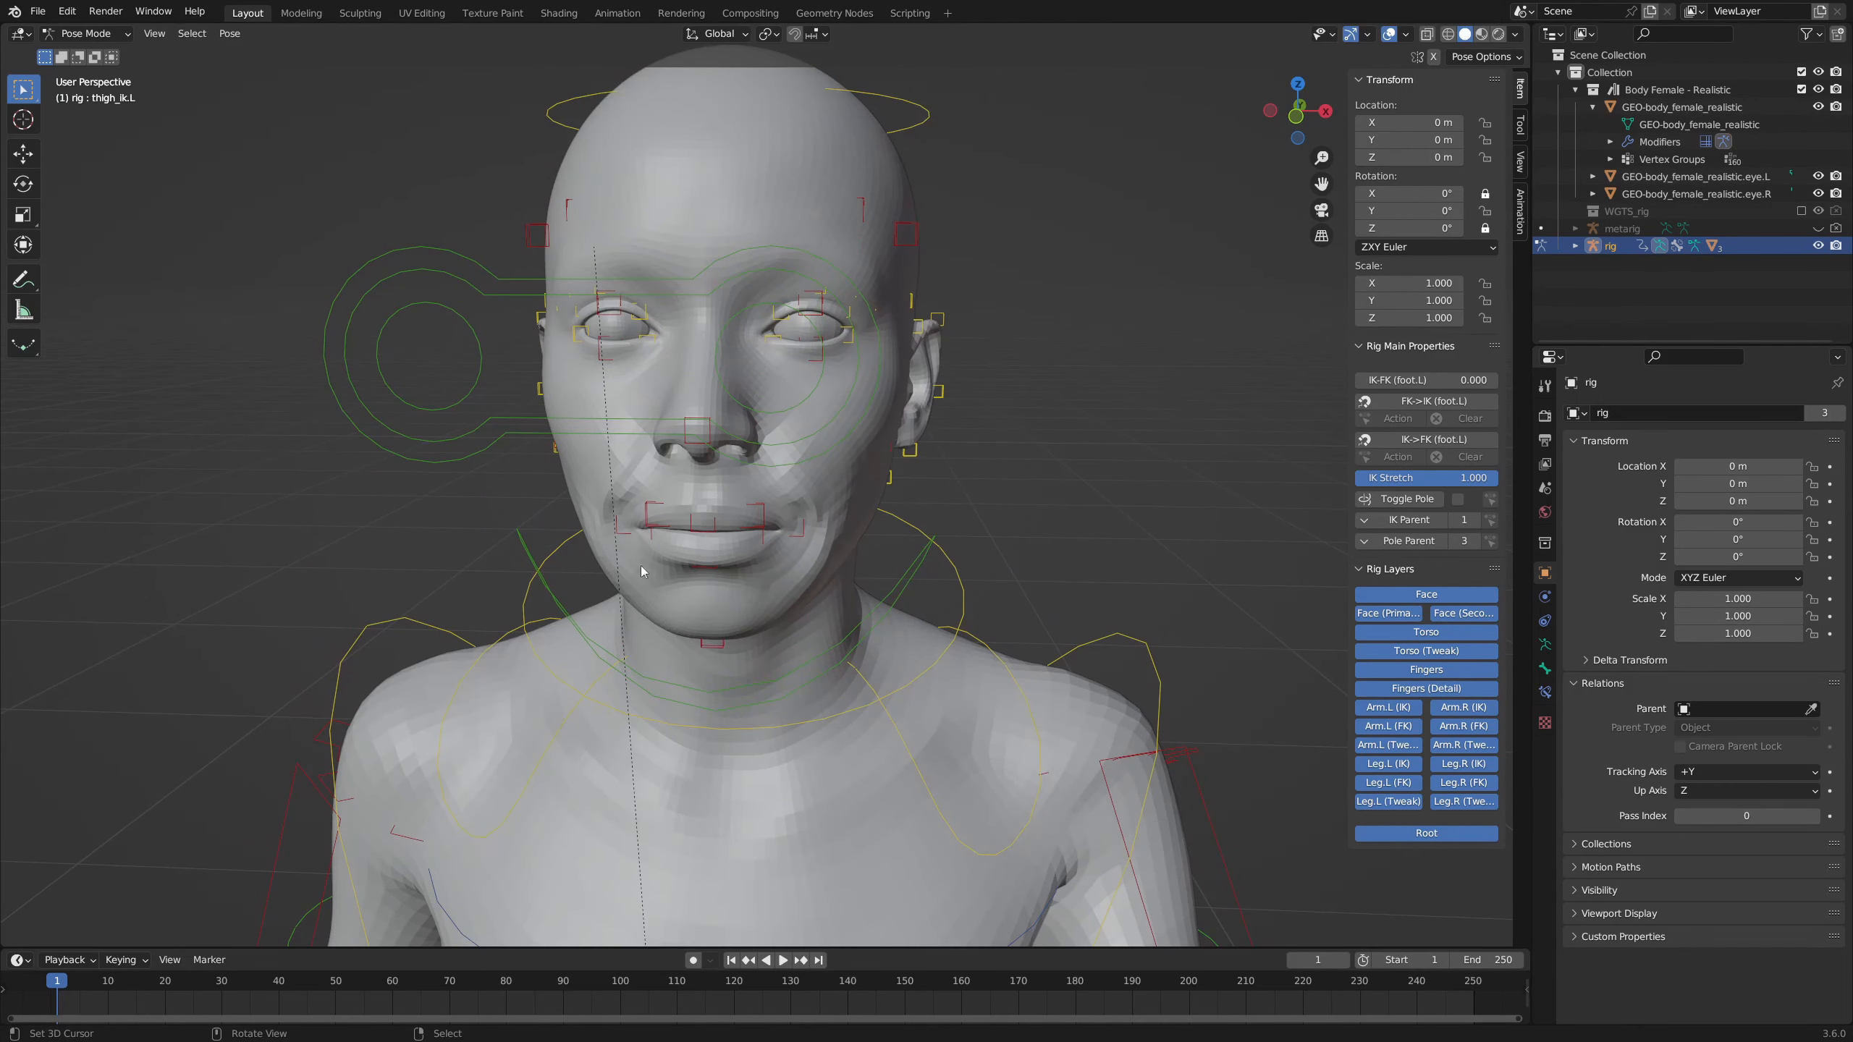
click(482, 345)
click(486, 299)
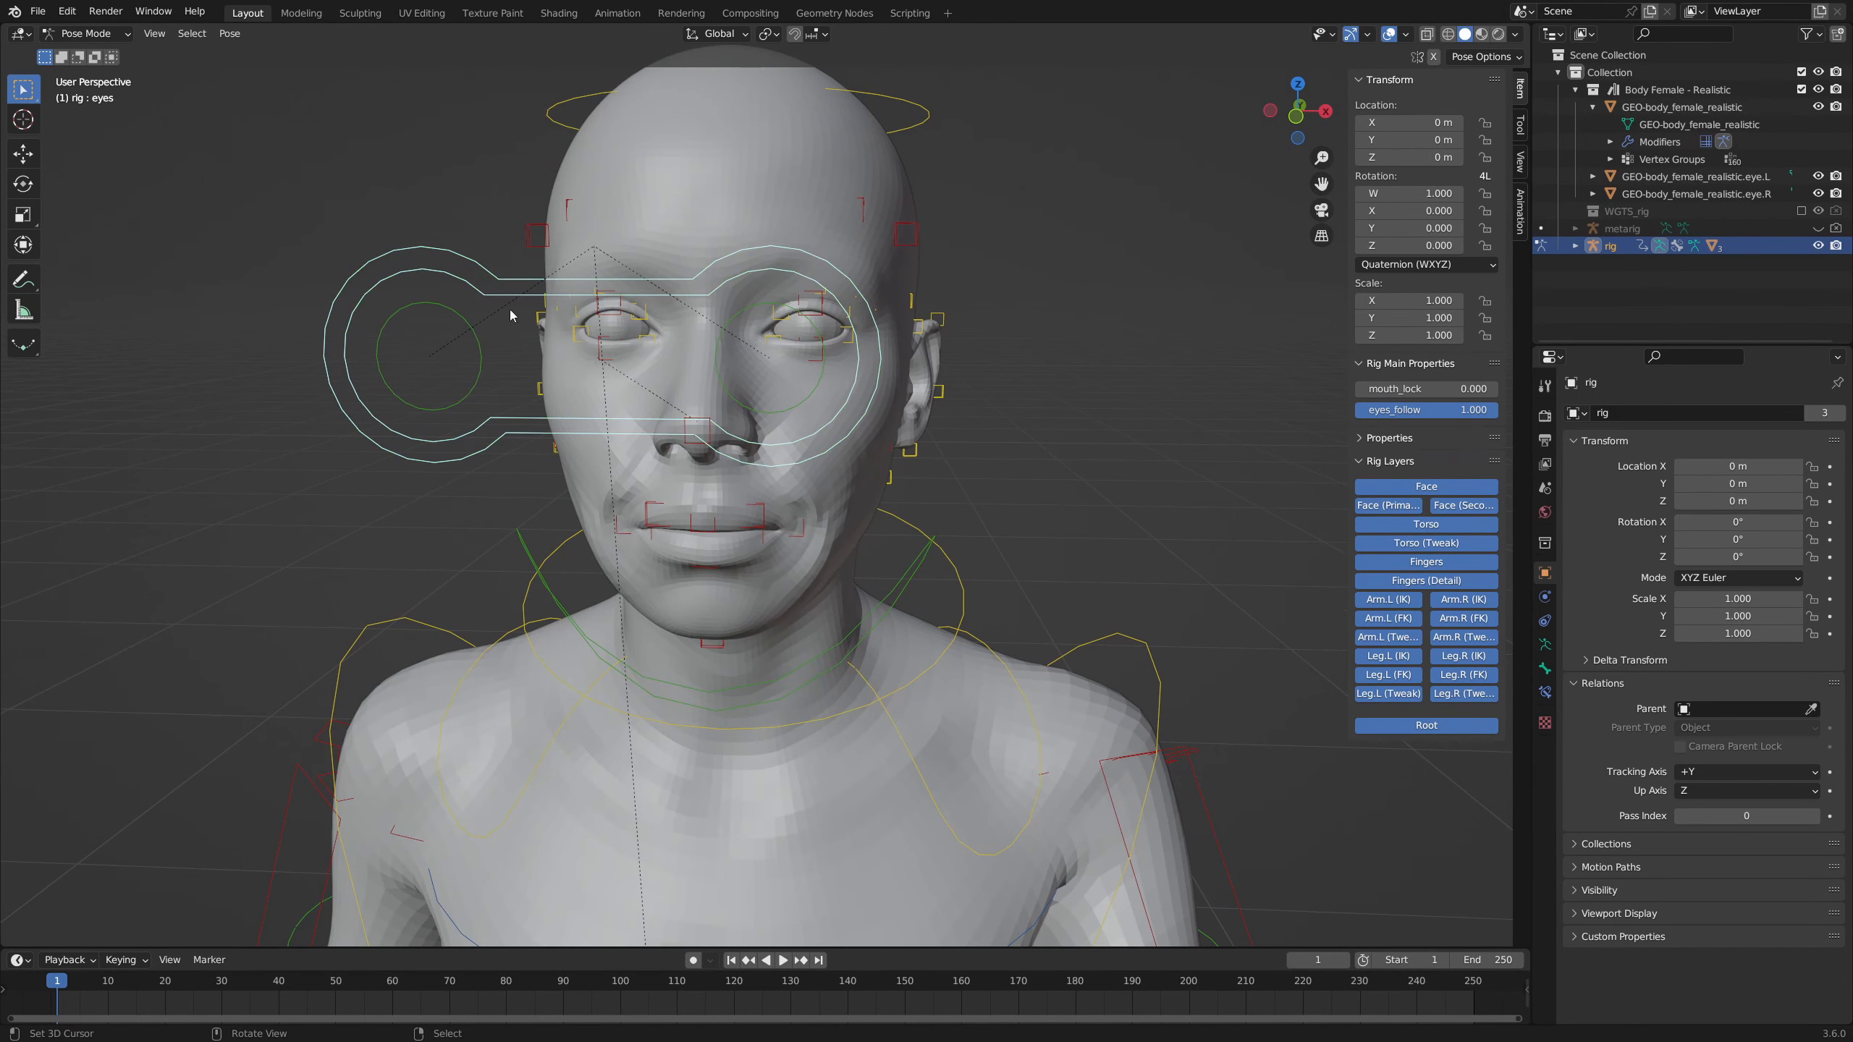
key(g)
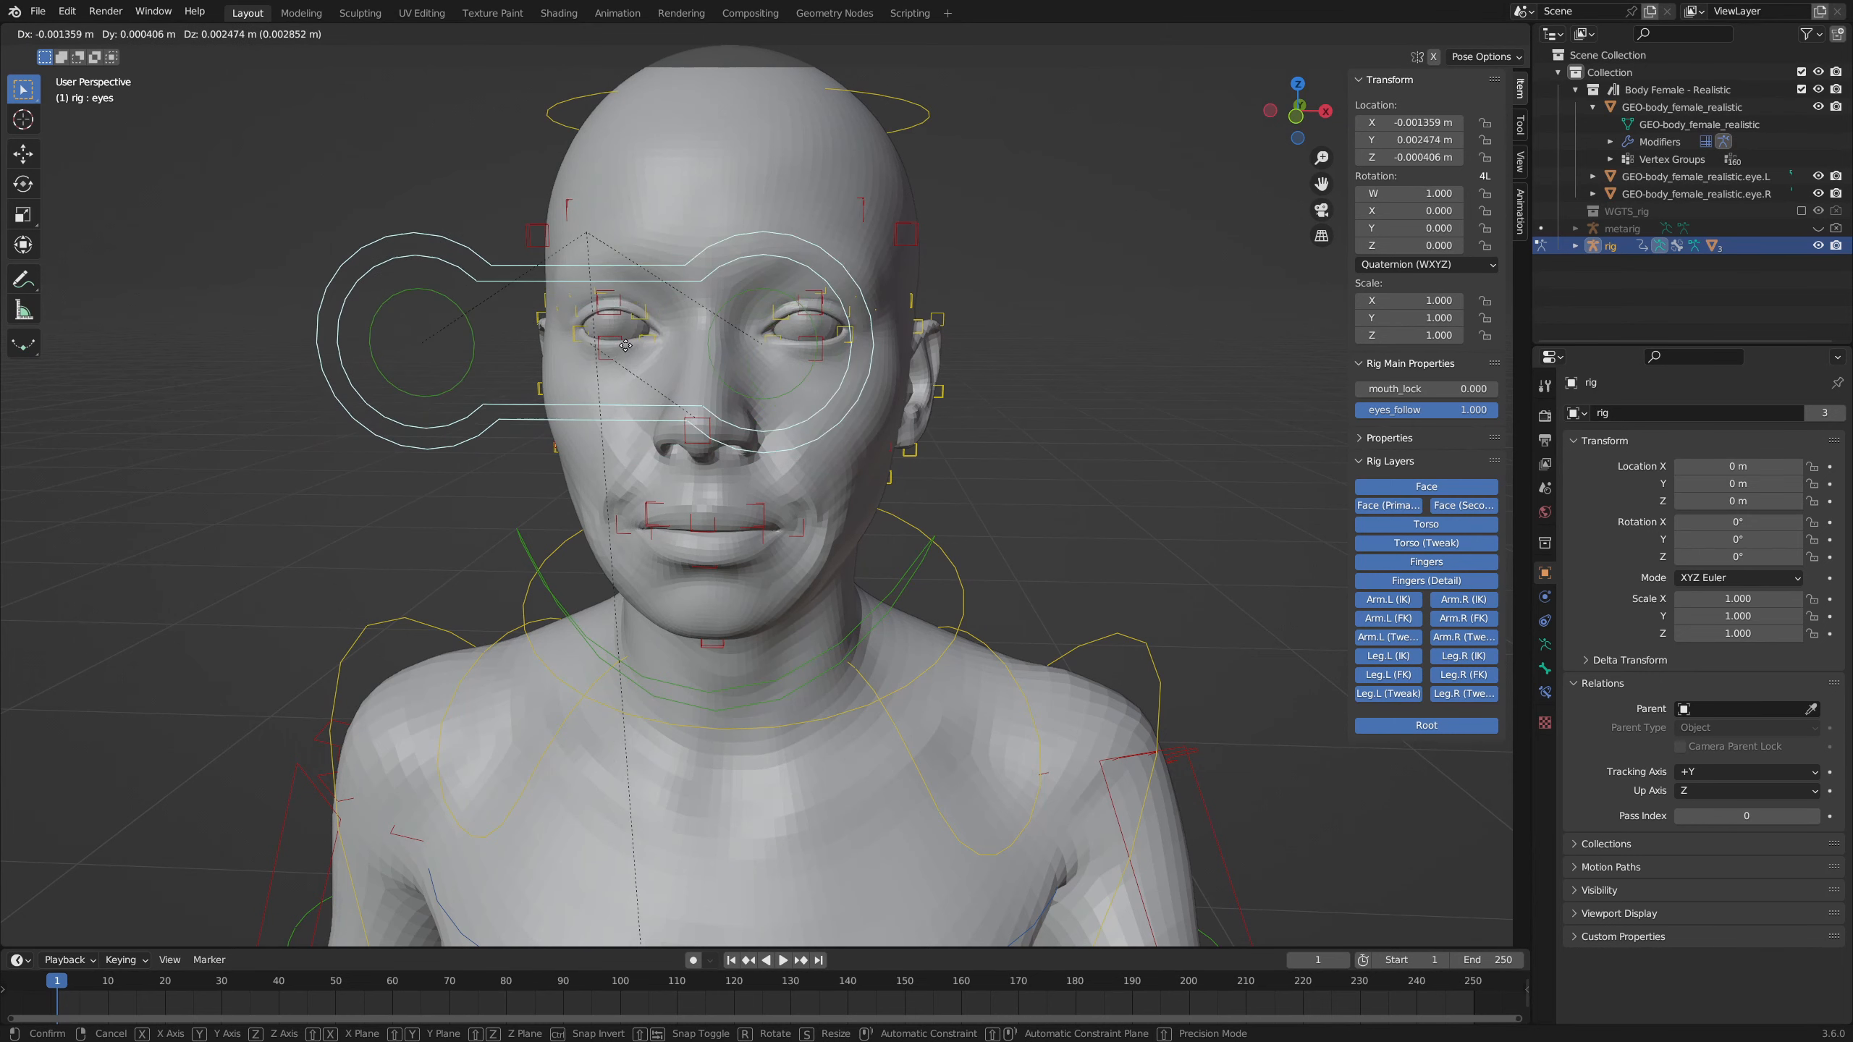
right_click(631, 383)
Select the upper lip's centre control and try moving it upward to test the mouth deformation
scroll(718, 568, up, 7)
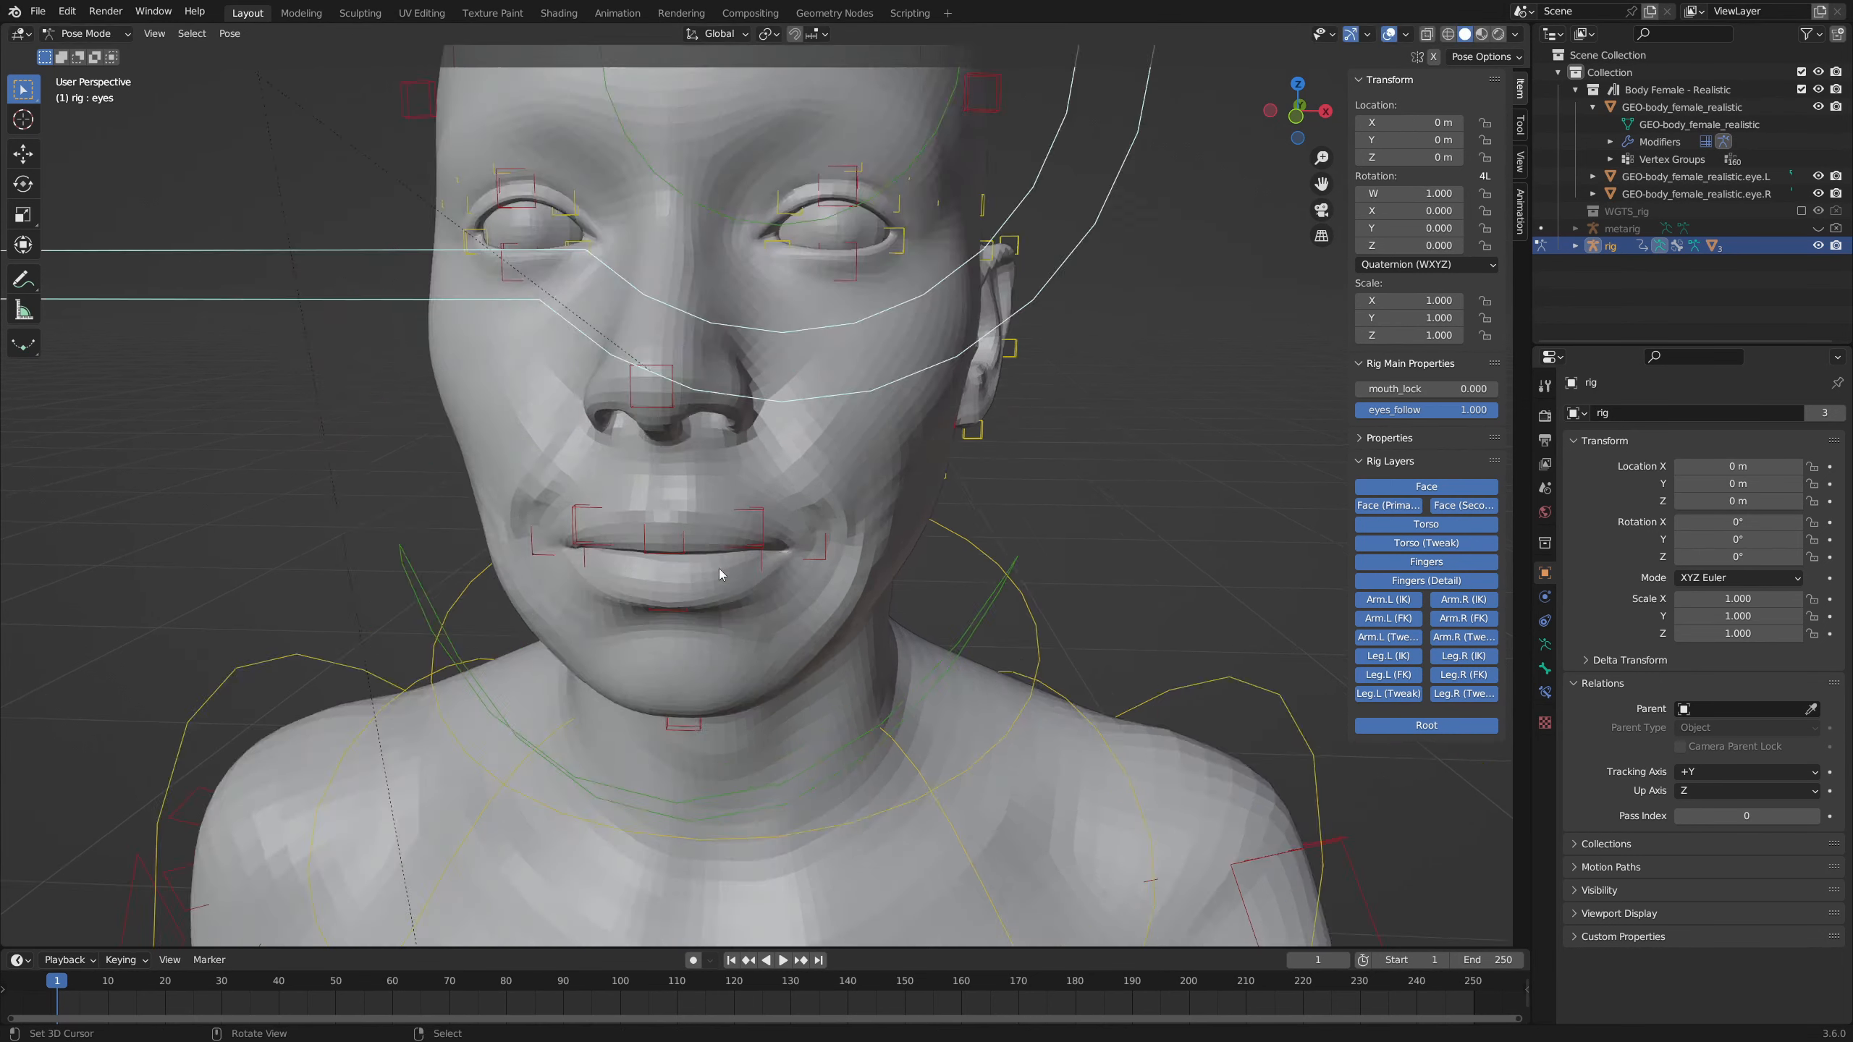
right_click(600, 588)
right_click(596, 598)
key(g)
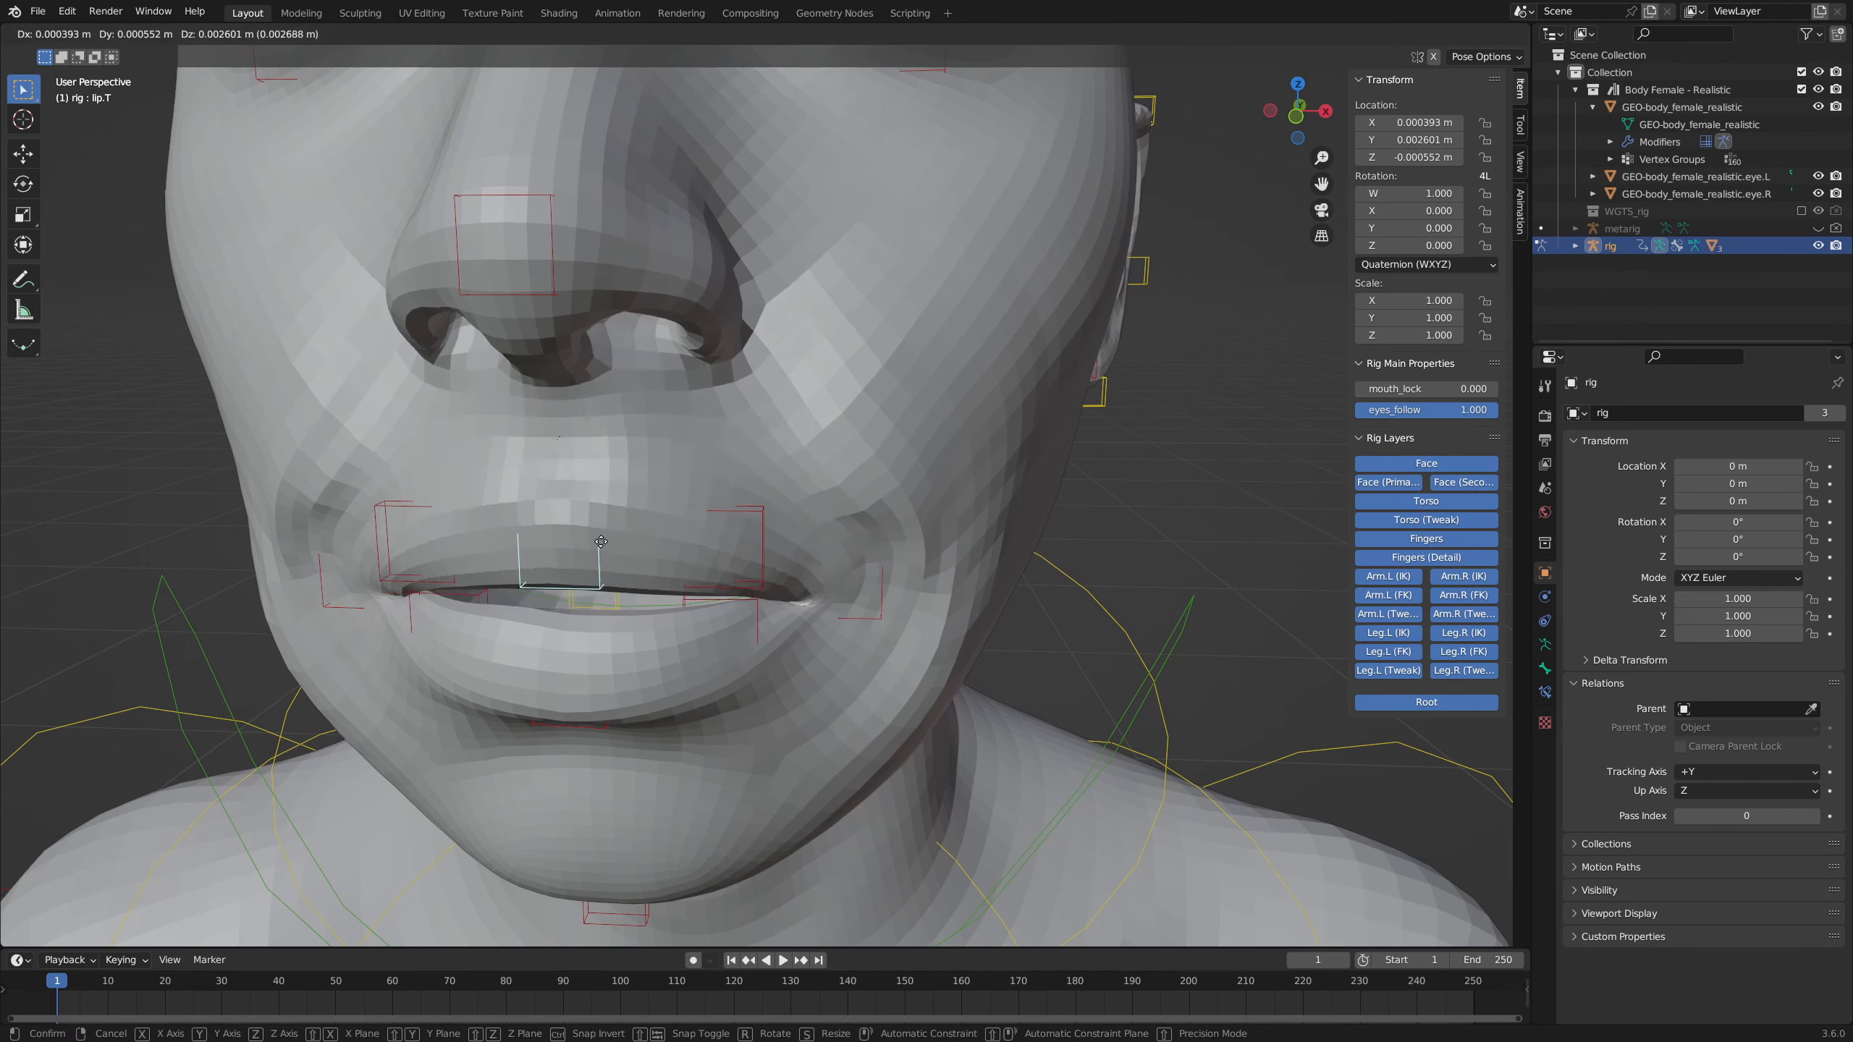
right_click(611, 525)
Select the nose tip control and try moving it upward to test the nose deformation
scroll(610, 525, down, 3)
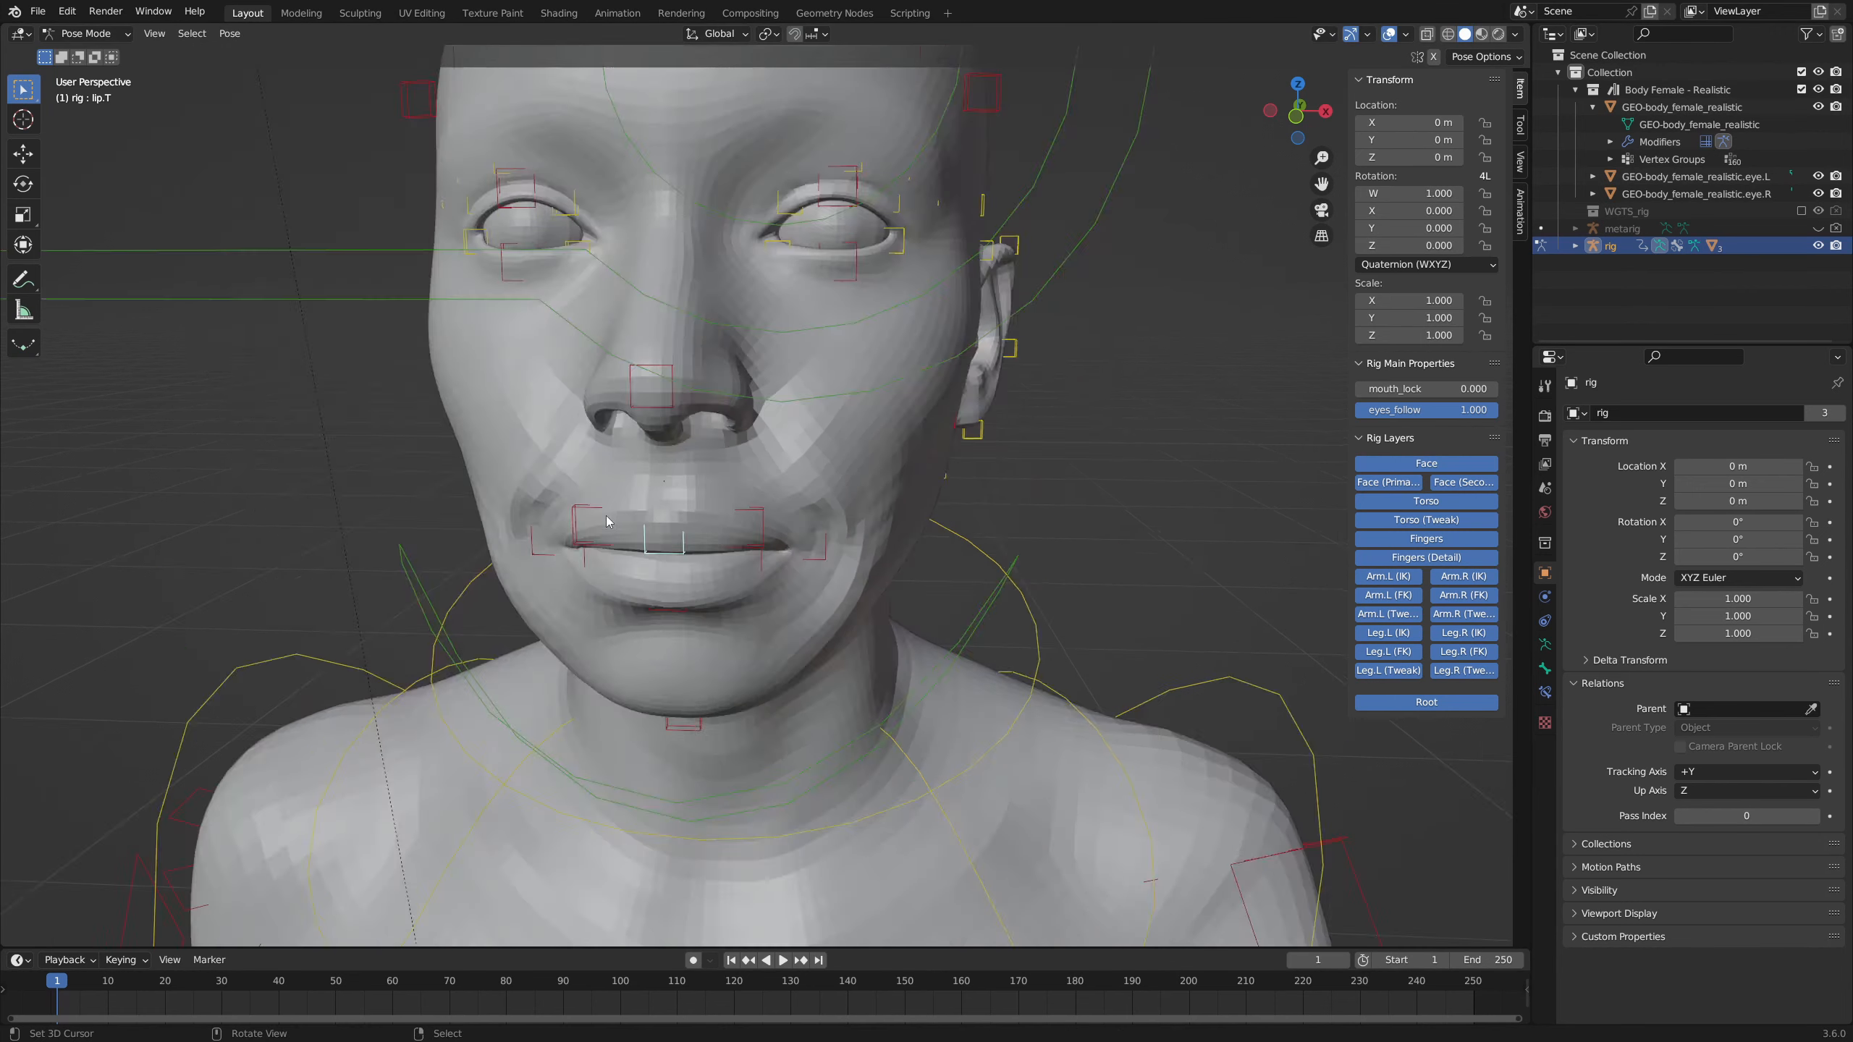
middle_drag(549, 488, 467, 479)
right_click(87, 365)
key(g)
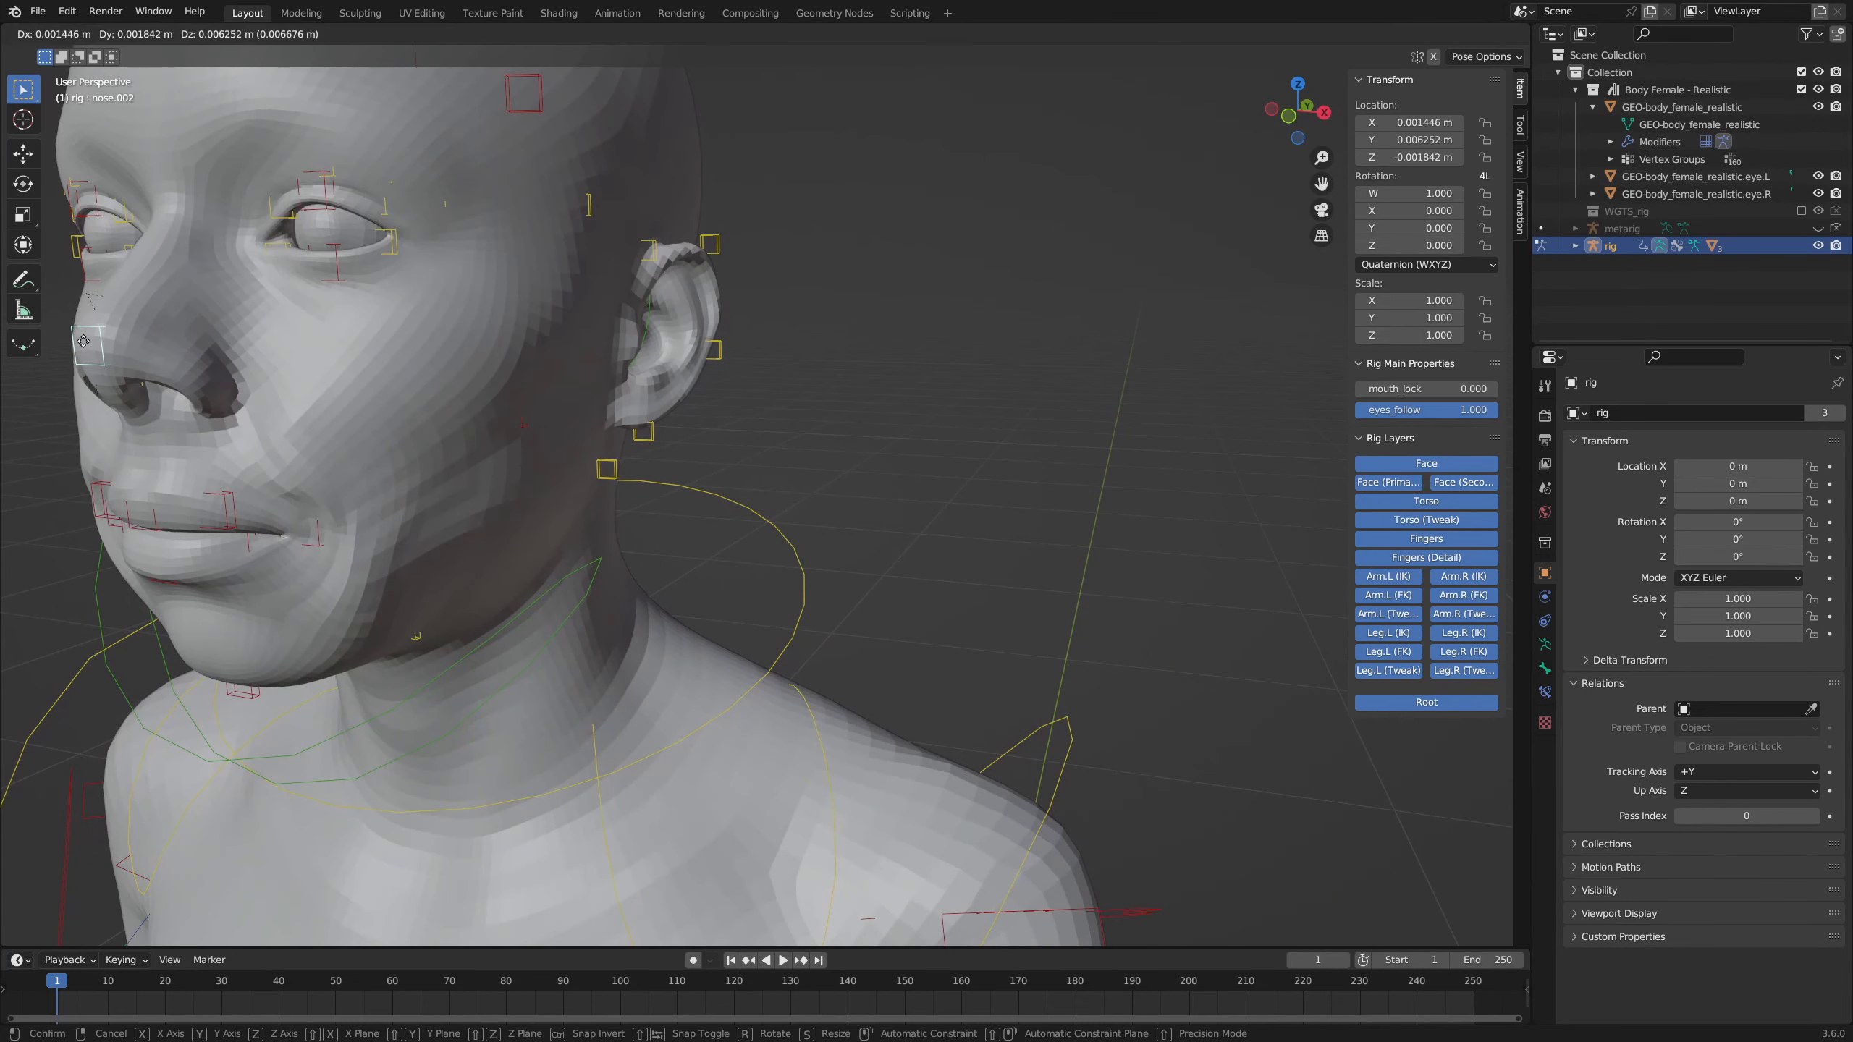
key(Escape)
Select the left ear's upper control and try moving it up and outward to test the ear deformation
right_click(712, 245)
key(g)
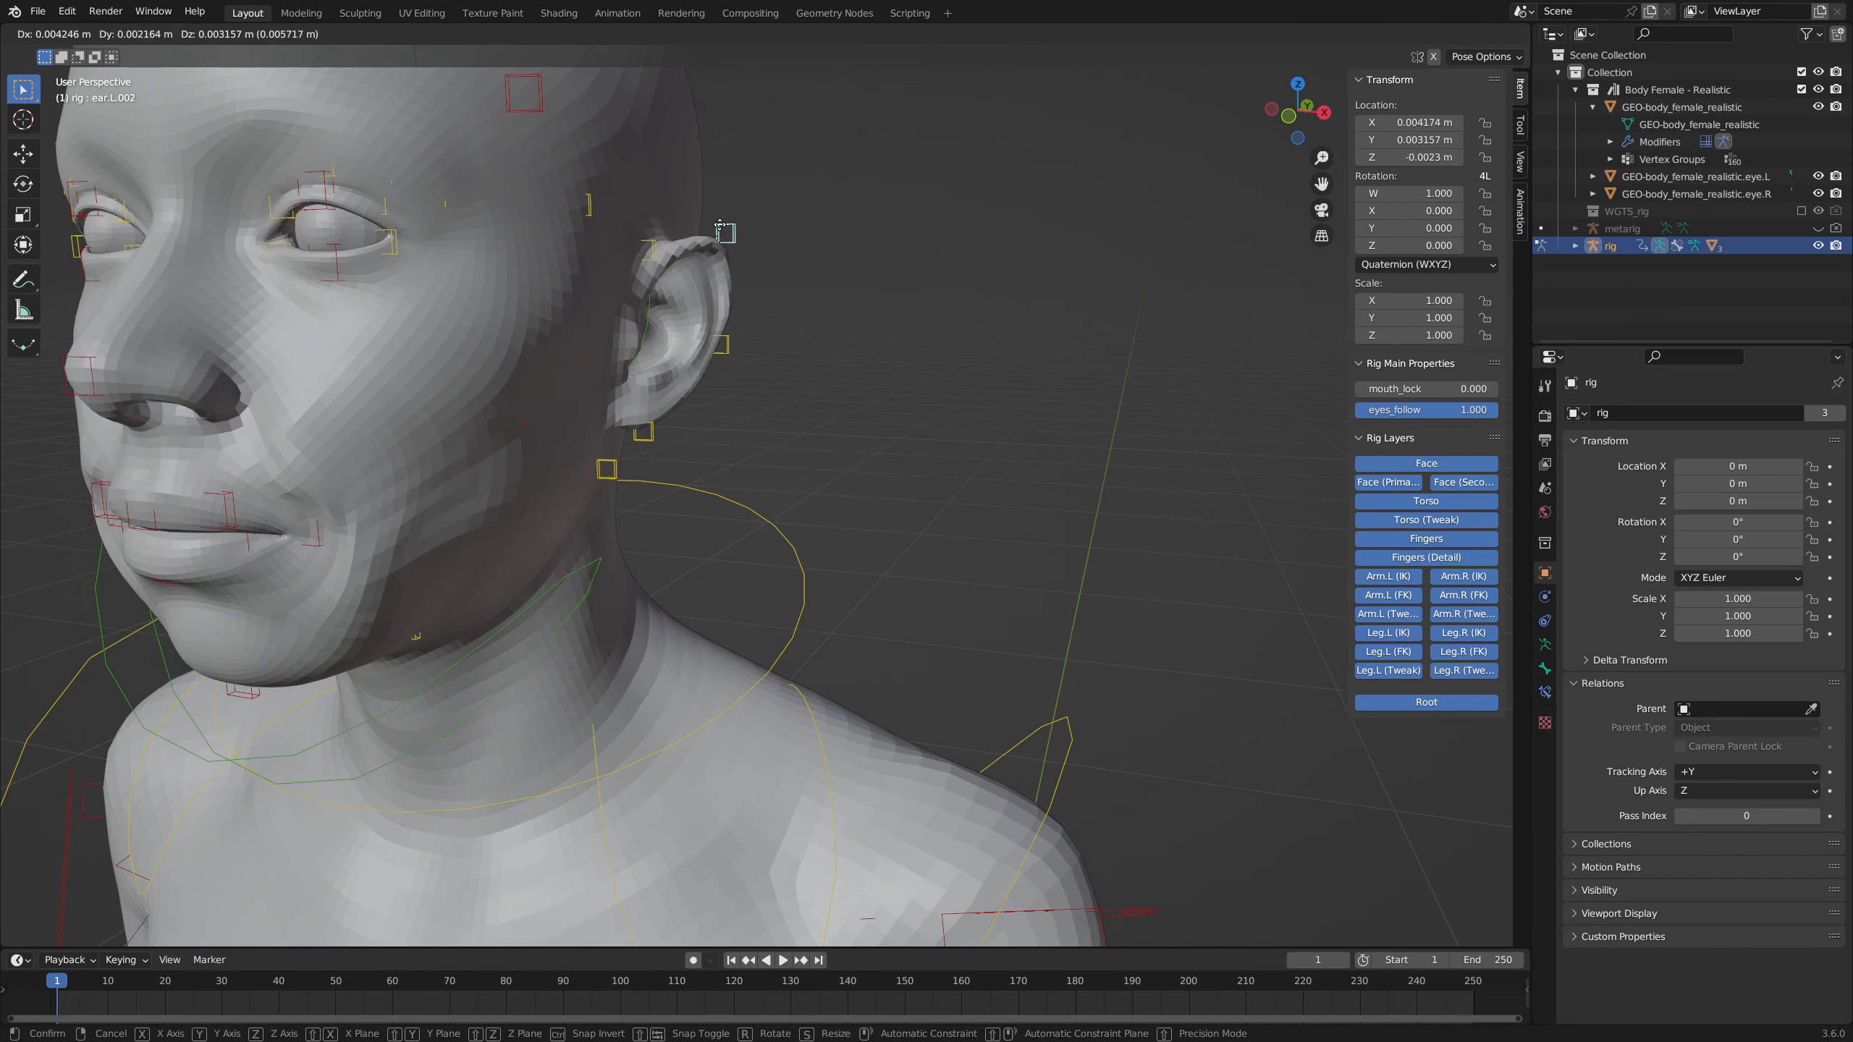
key(Escape)
Select the left upper eyelid's middle control and try lowering it to test closing the eye
right_click(330, 200)
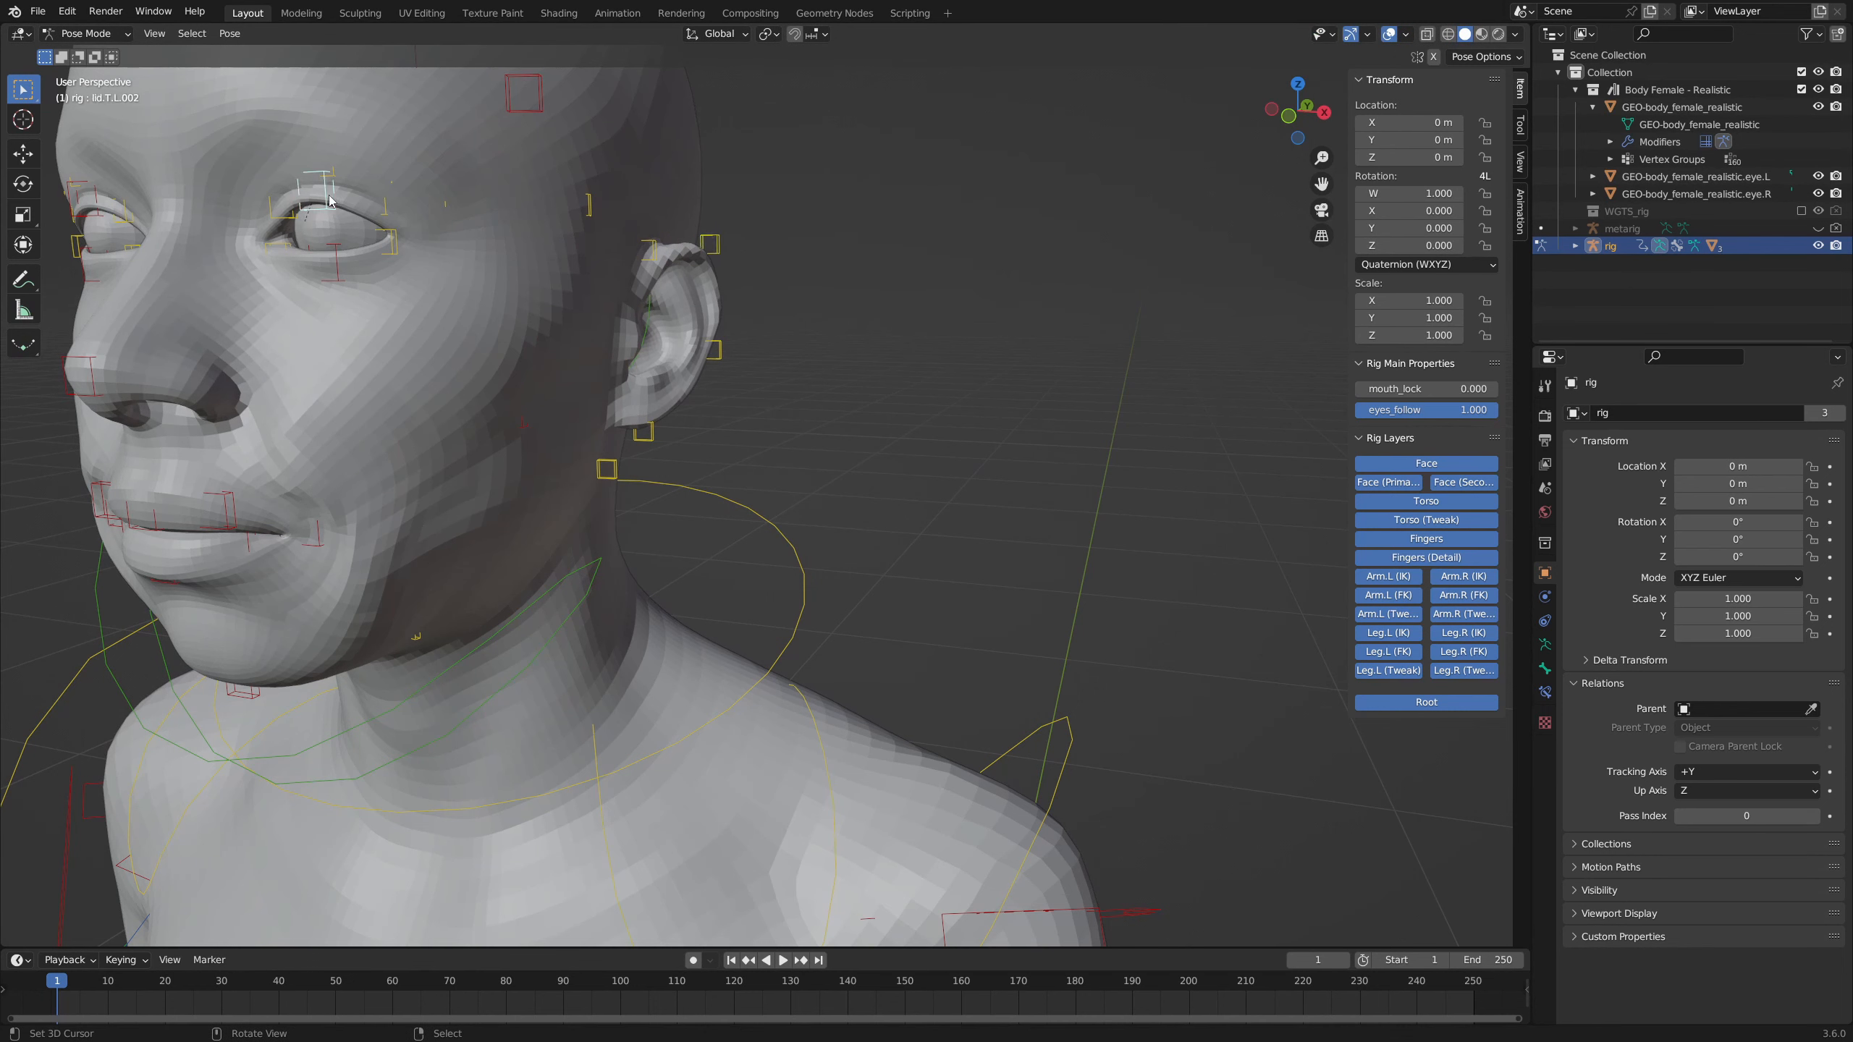
key(g)
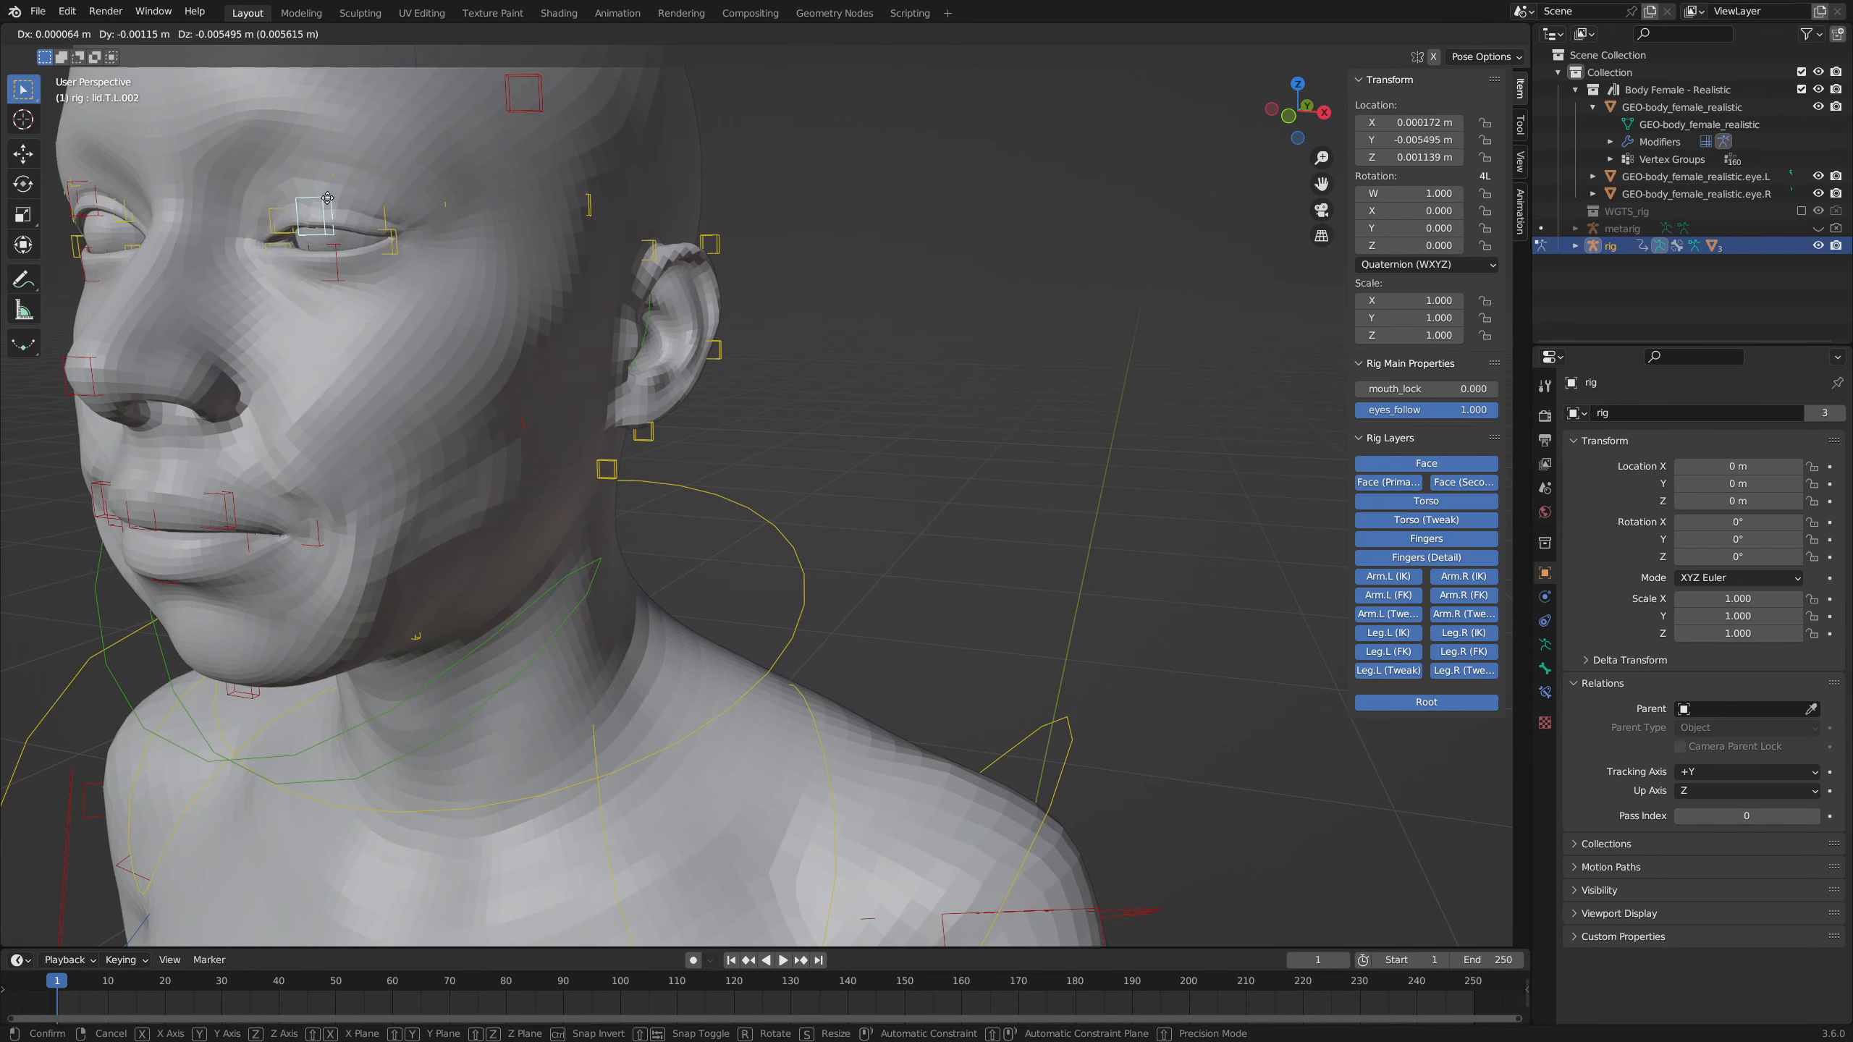
click(408, 216)
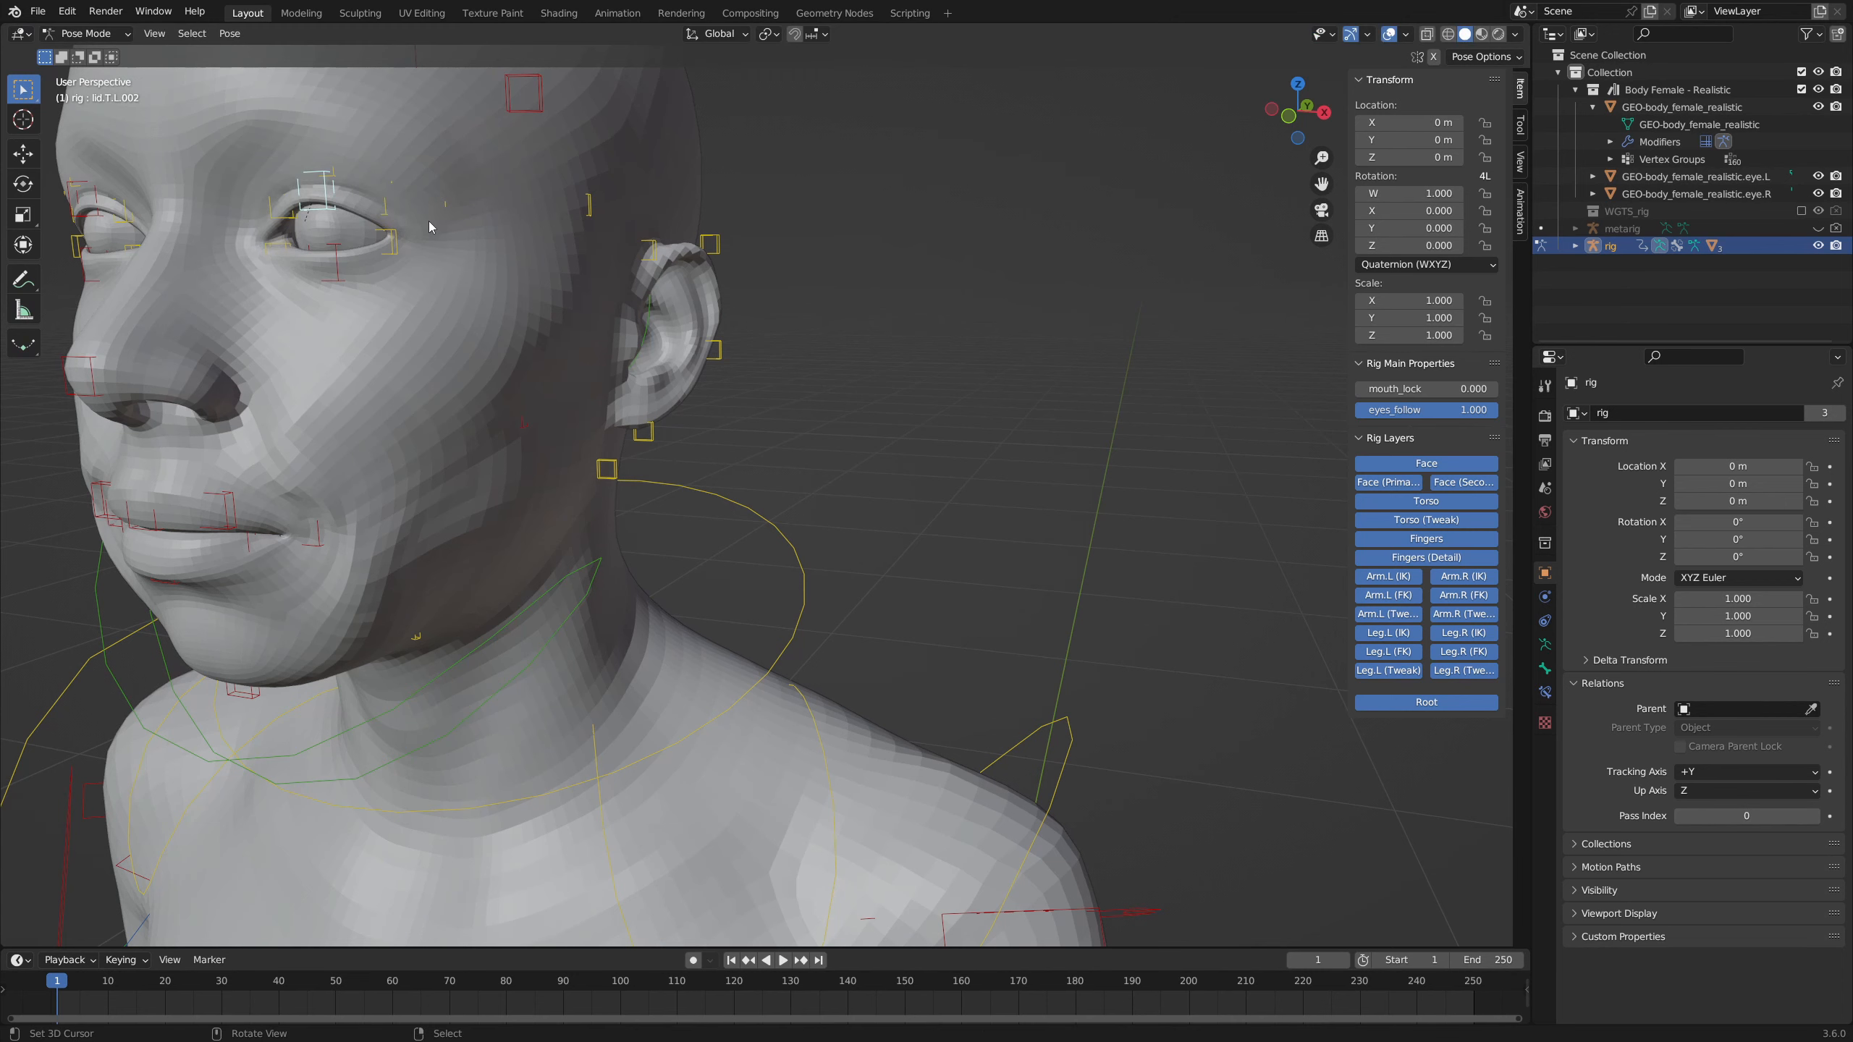